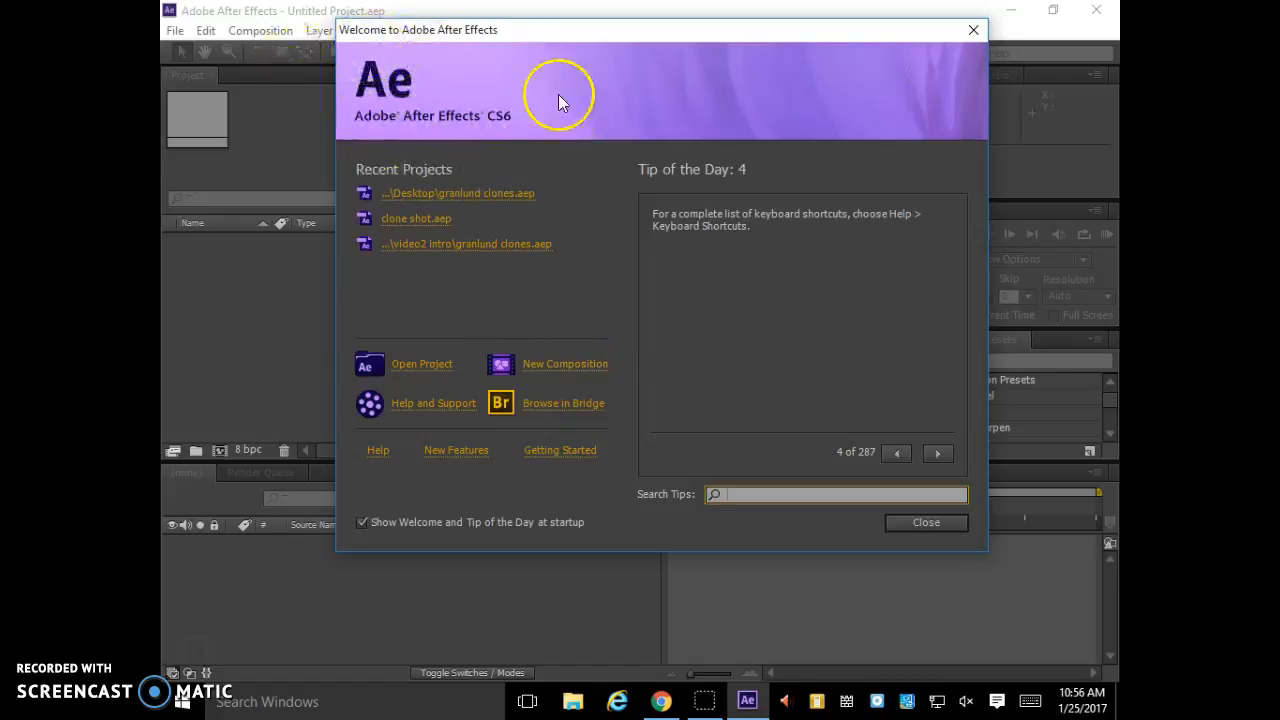
Create a new composition with the default DVCPRO HD 720 29.97 settings and import the greenscreen1 clip into the project
click(549, 368)
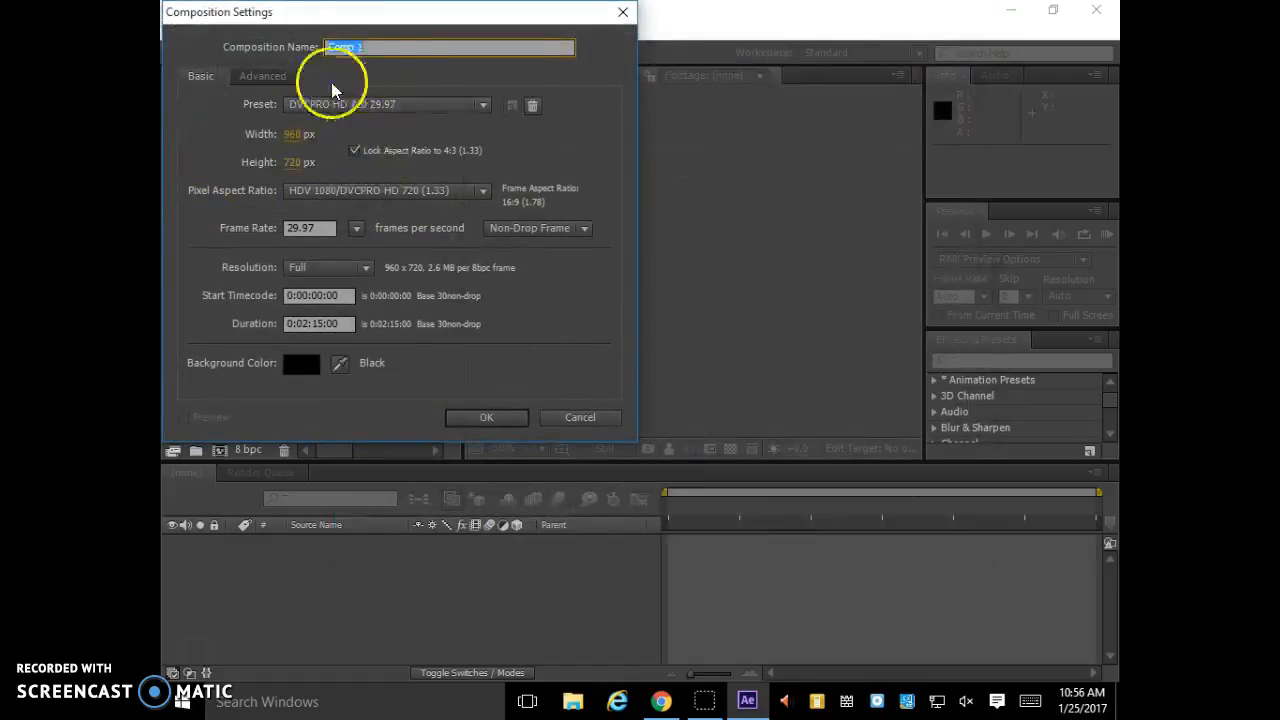
click(504, 424)
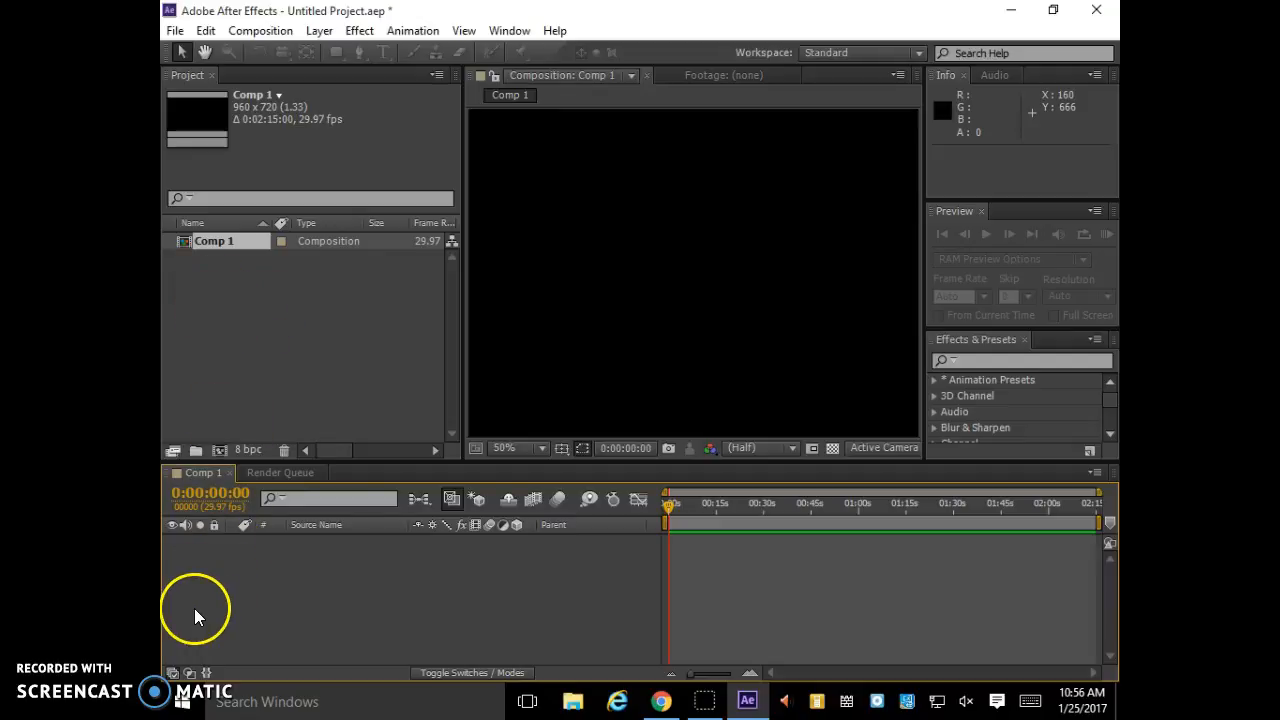
click(174, 32)
mouse_move(214, 248)
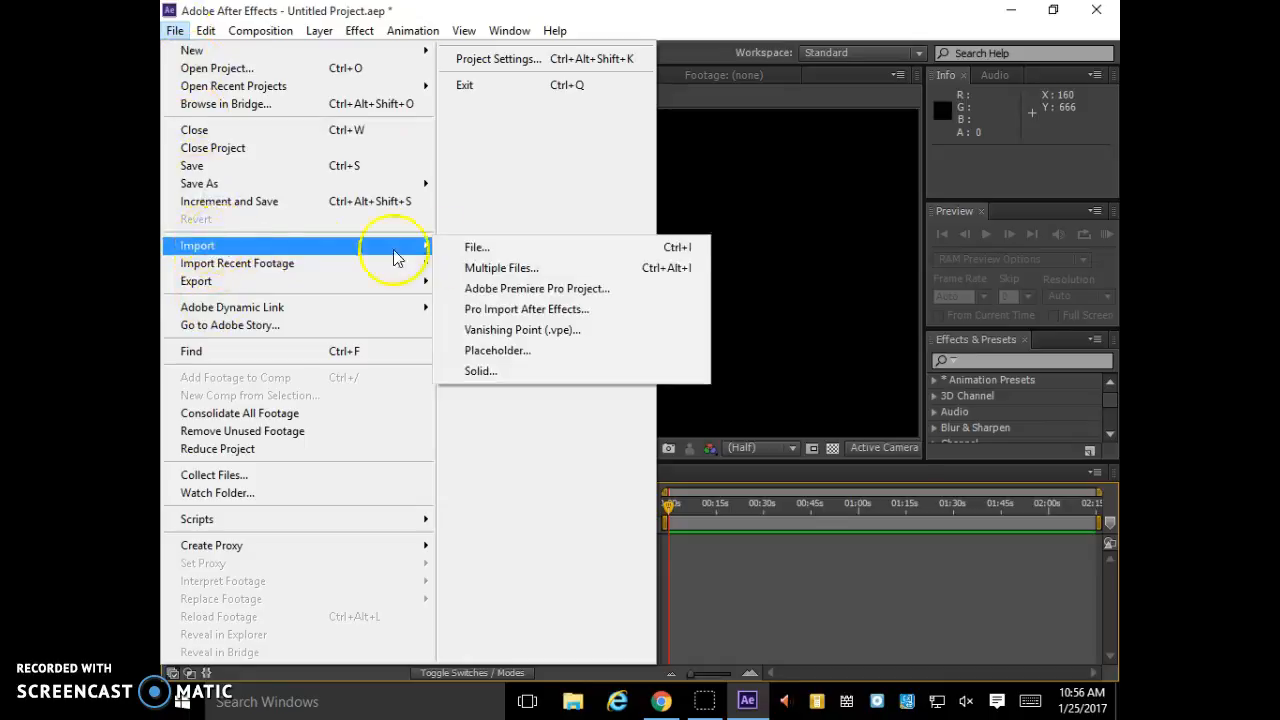
click(474, 247)
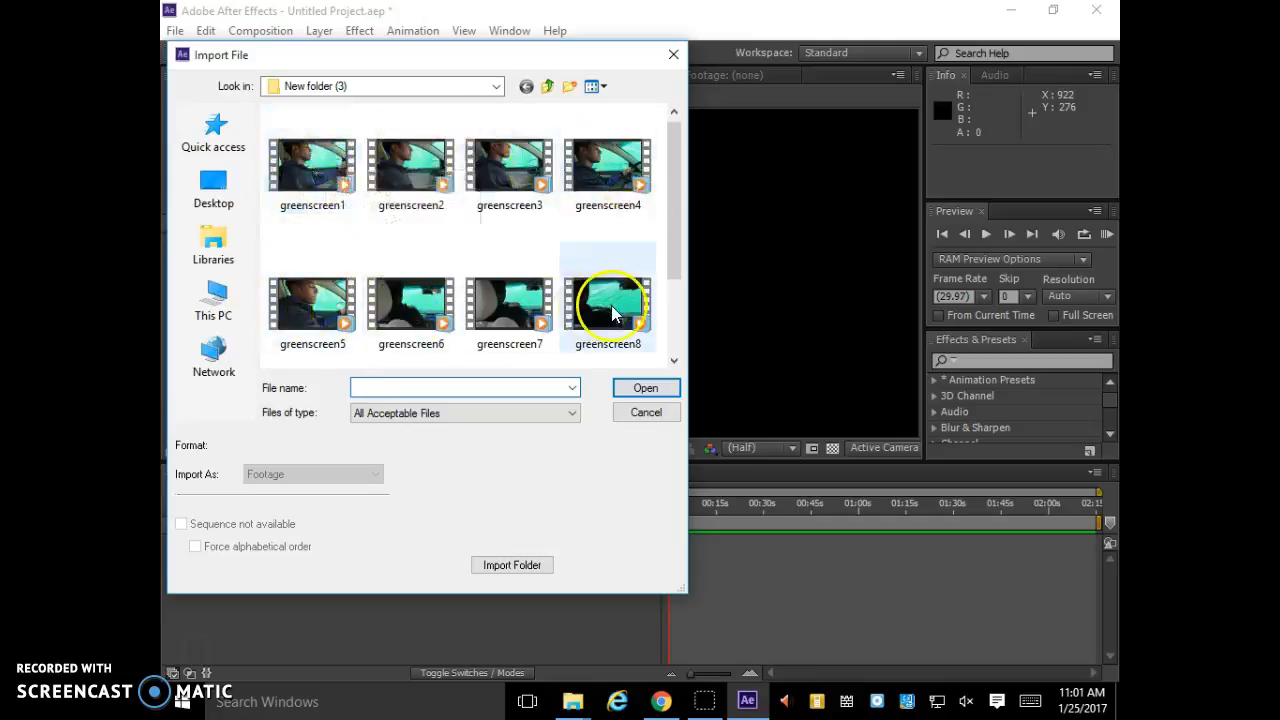
drag(680, 229, 677, 186)
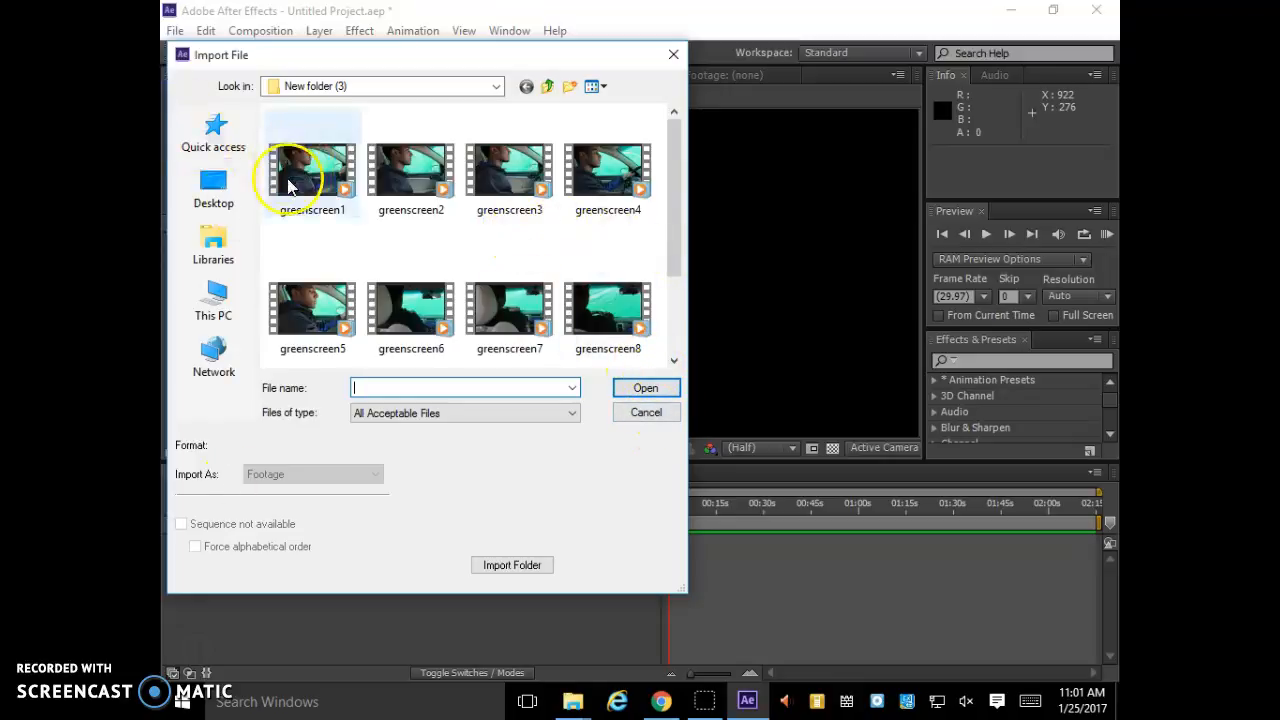
click(647, 414)
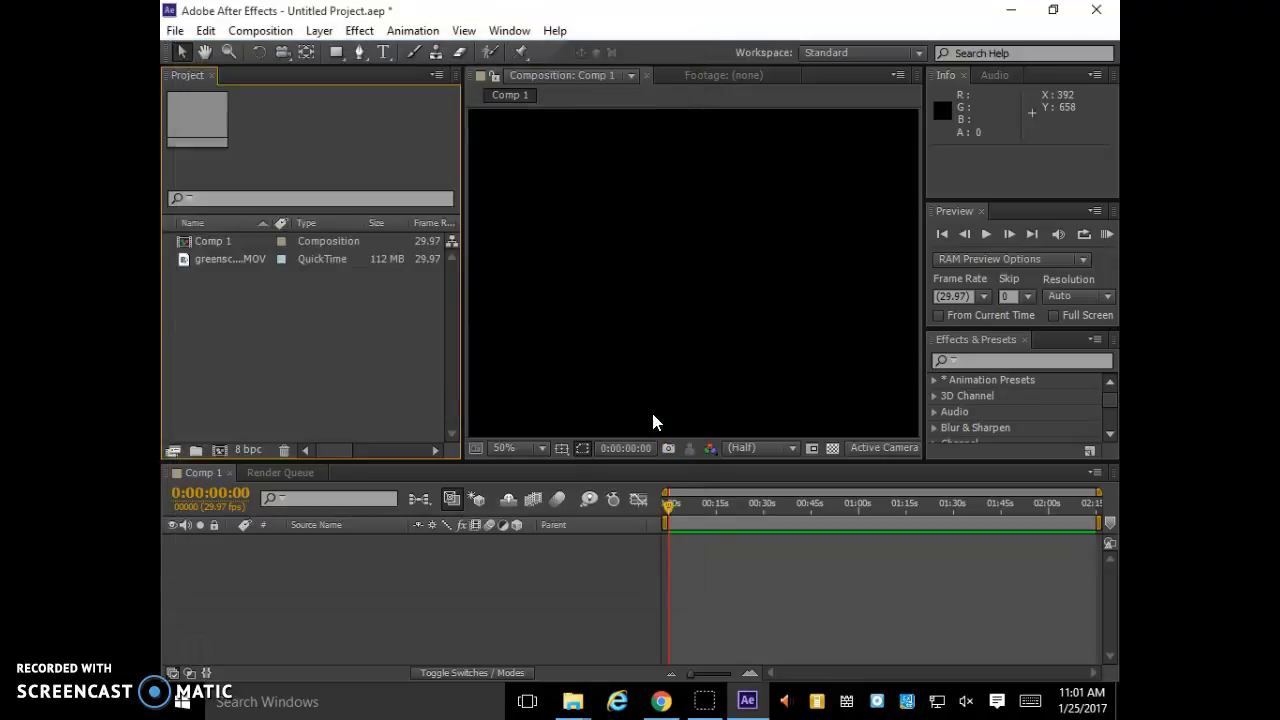
Create a composition from greenscreen1.MOV and scrub through its footage, returning to the first frame
click(185, 259)
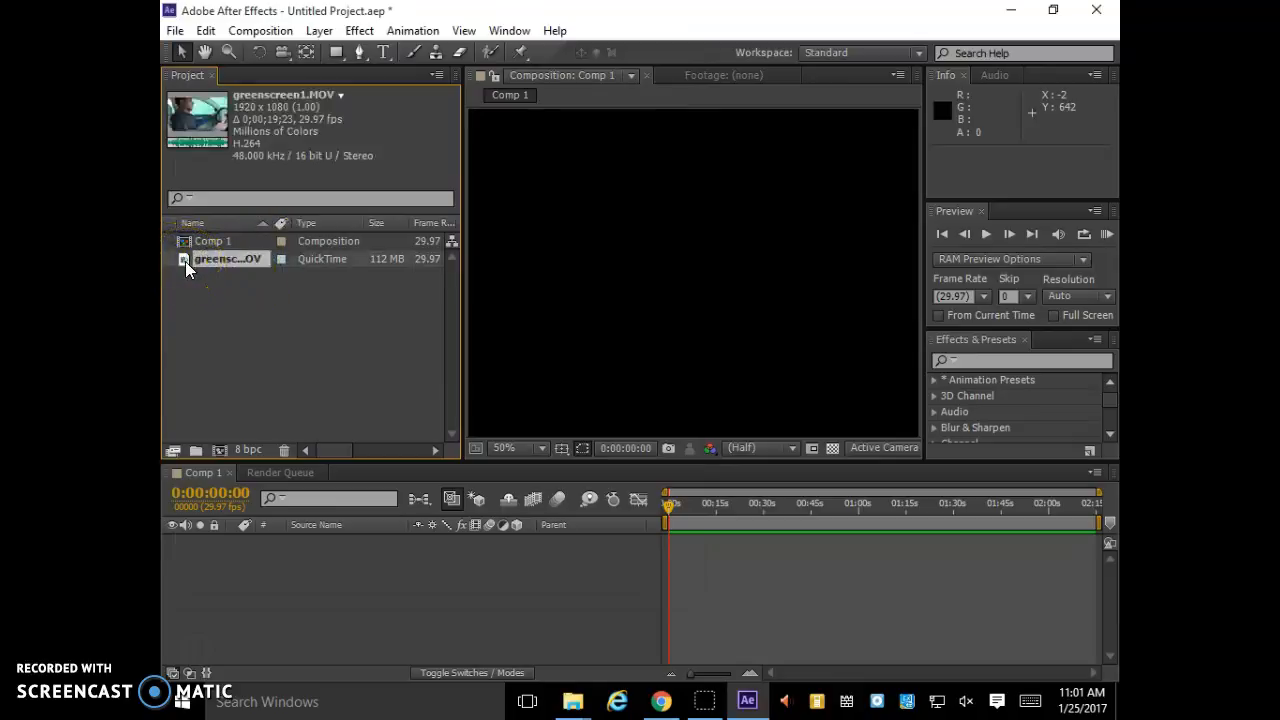
right_click(185, 261)
click(306, 315)
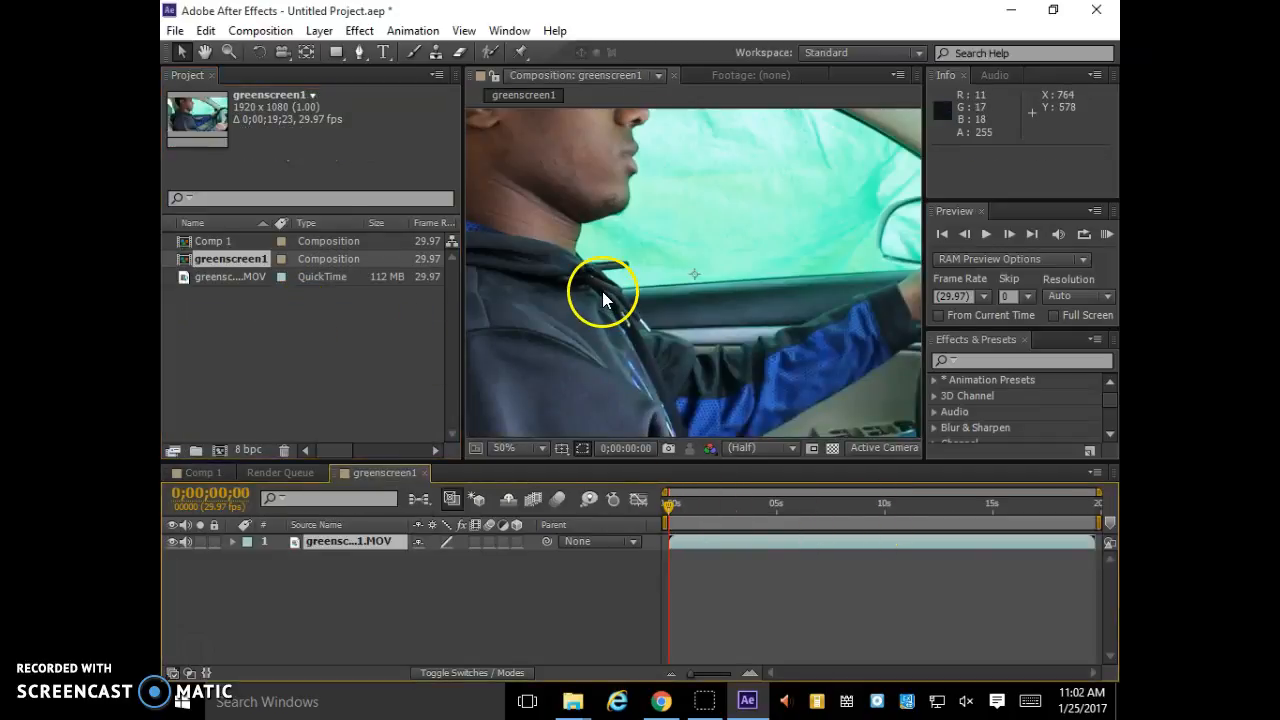
scroll(603, 294, down, 4)
scroll(602, 291, up, 2)
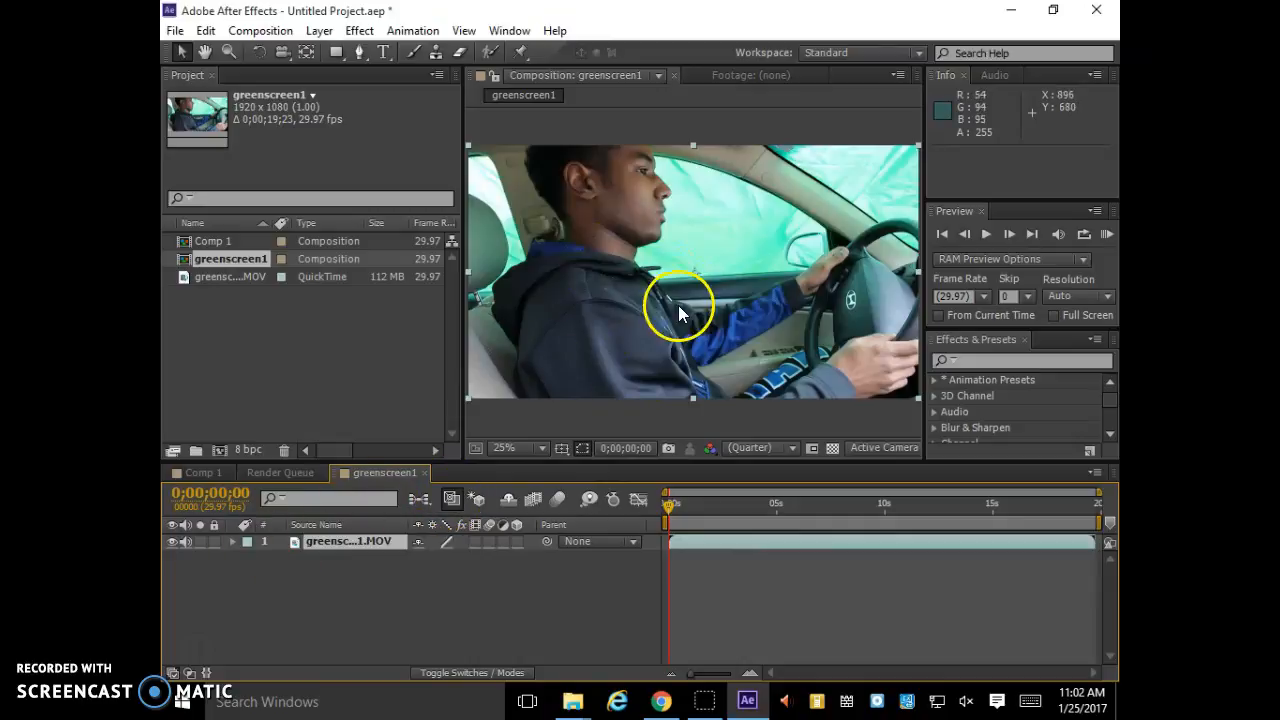
drag(670, 506, 843, 508)
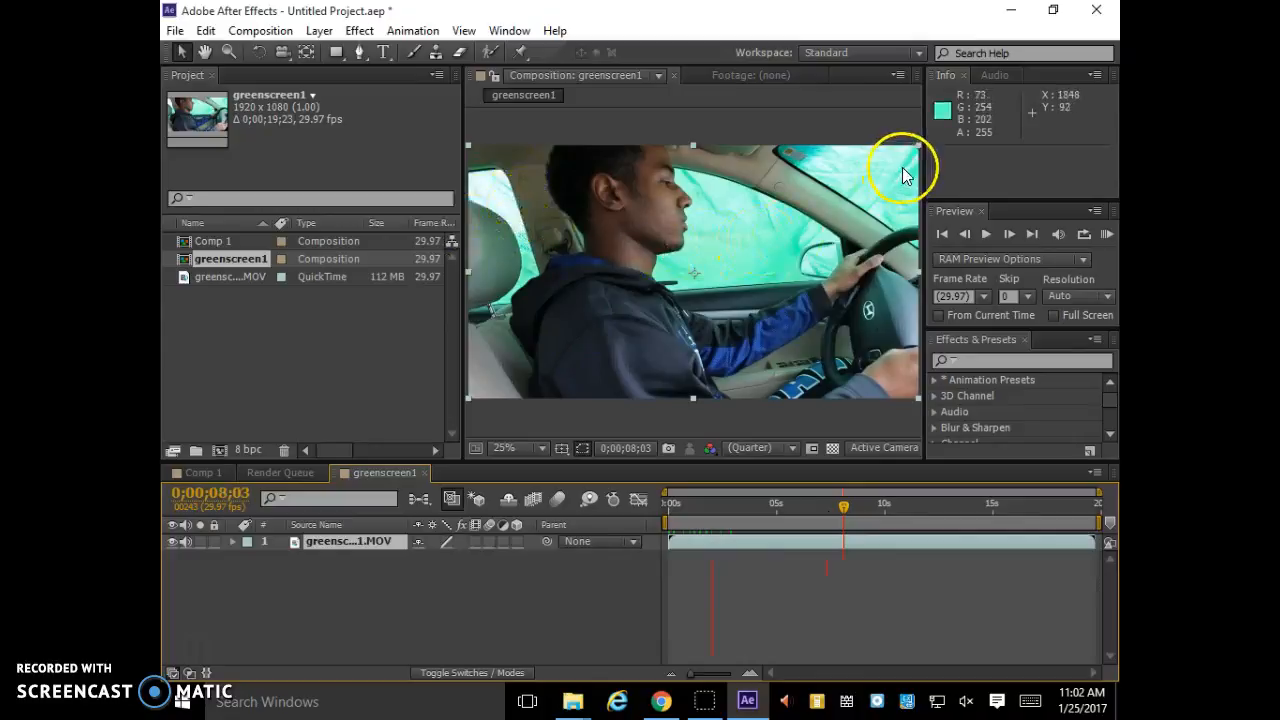
drag(691, 498, 671, 506)
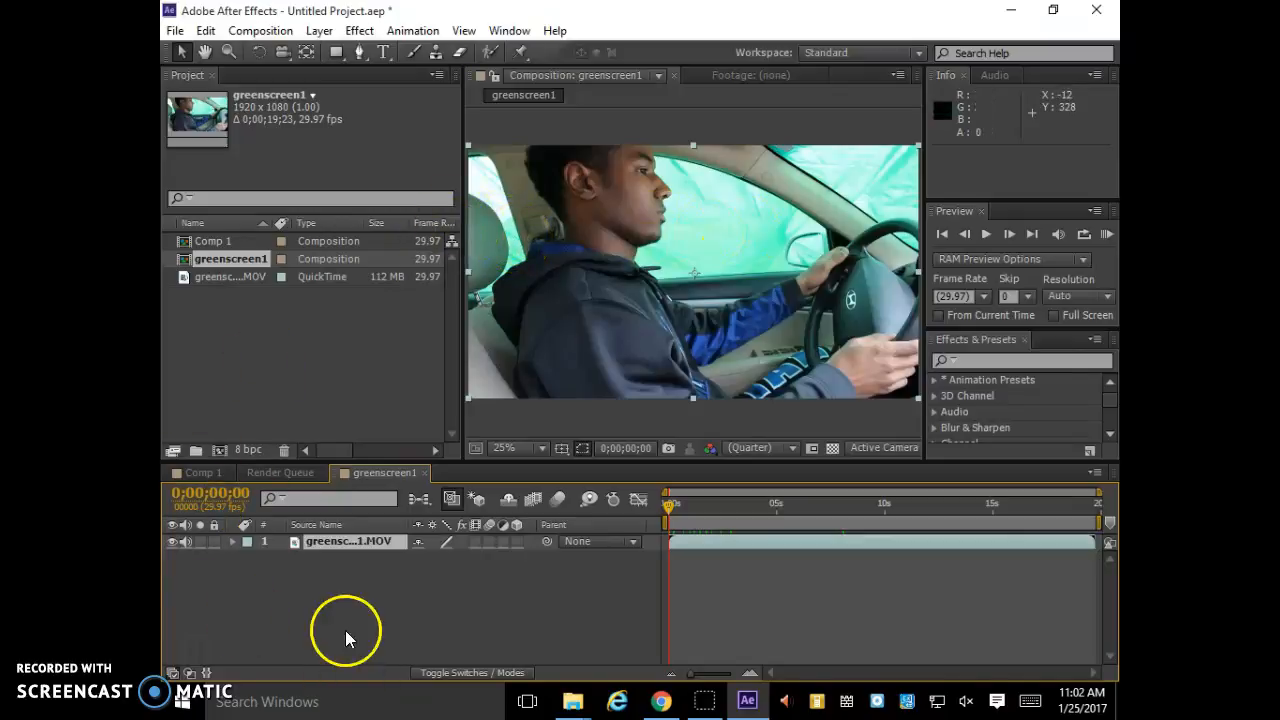
Bring up the Tracker and start Track Motion on the greenscreen1.MOV layer
click(320, 32)
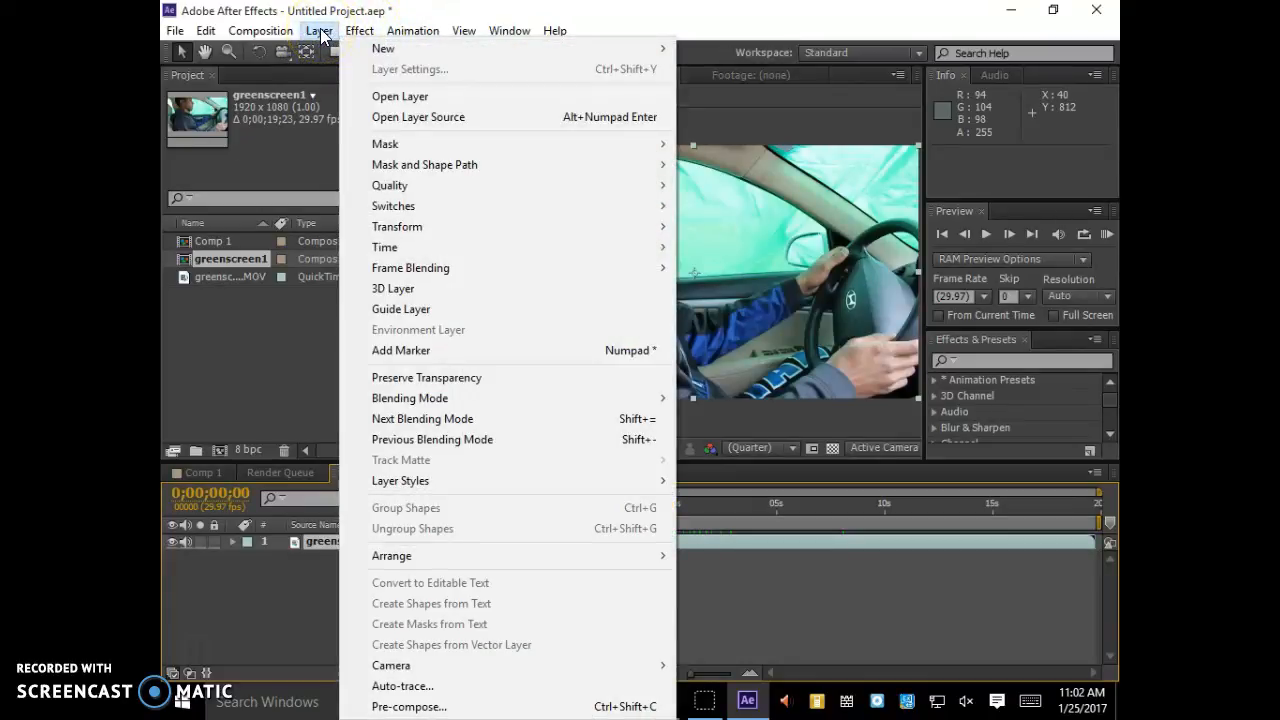
click(360, 31)
click(320, 31)
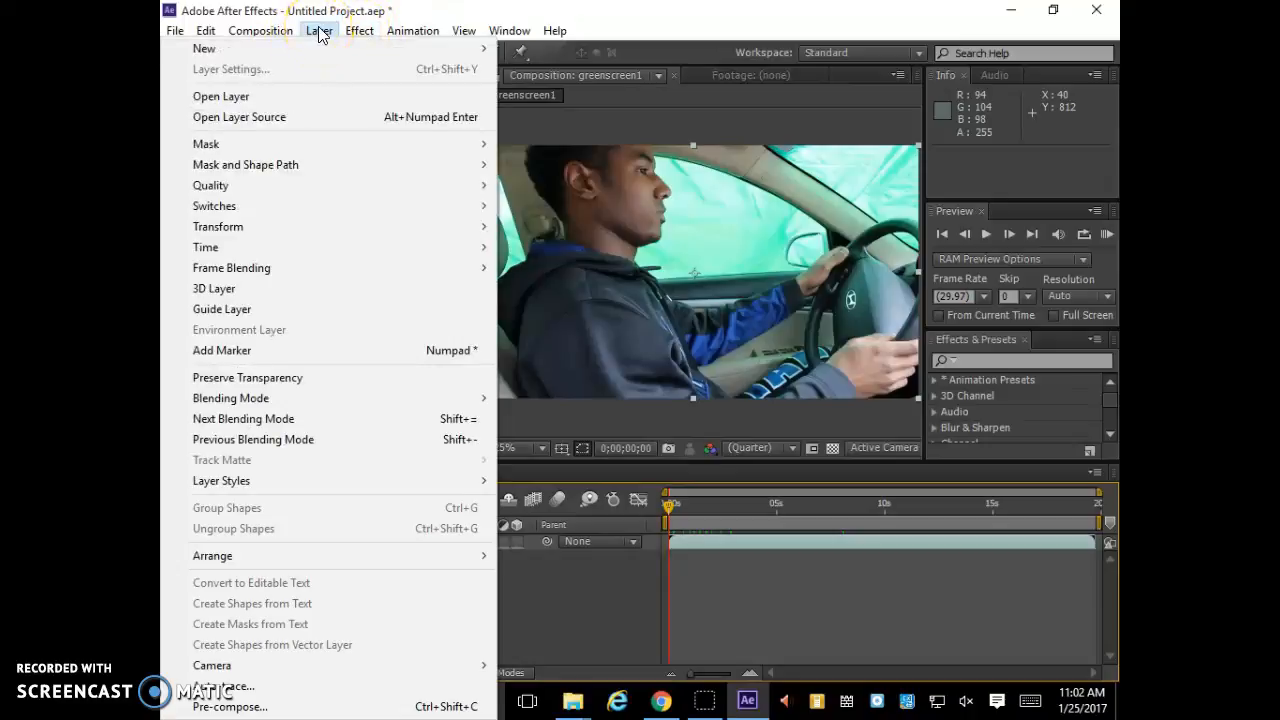
click(358, 32)
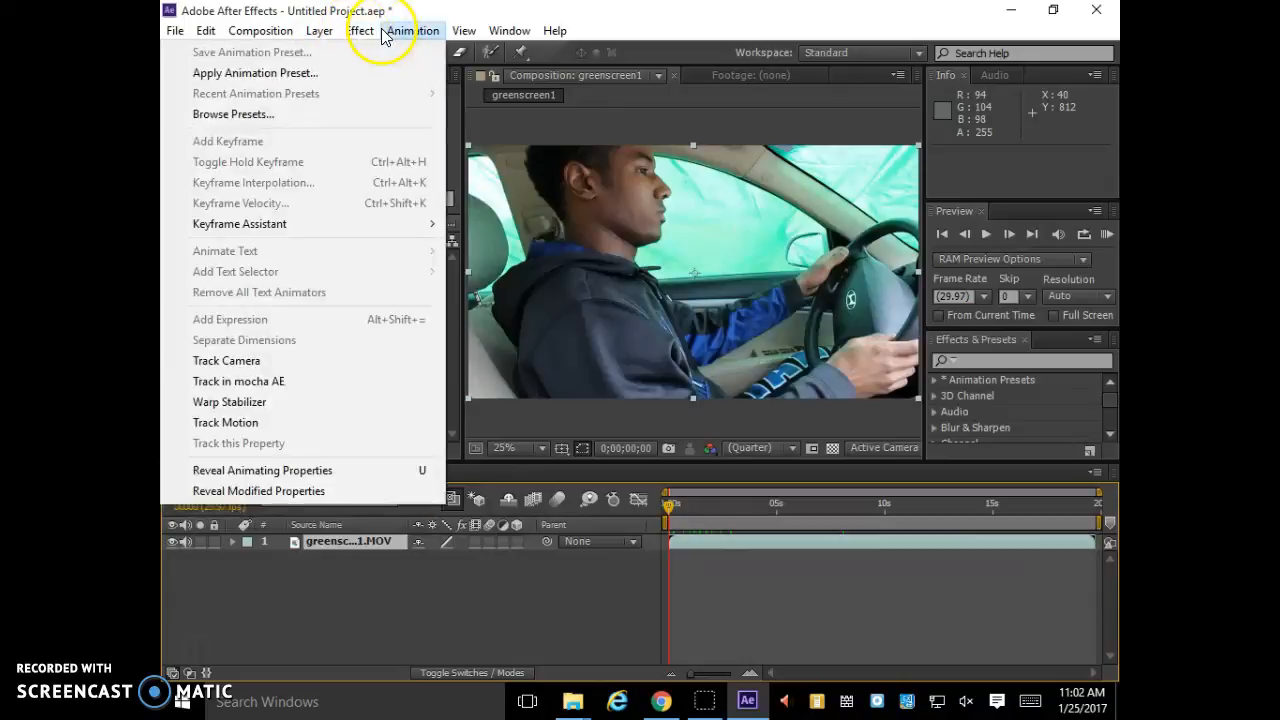
click(510, 31)
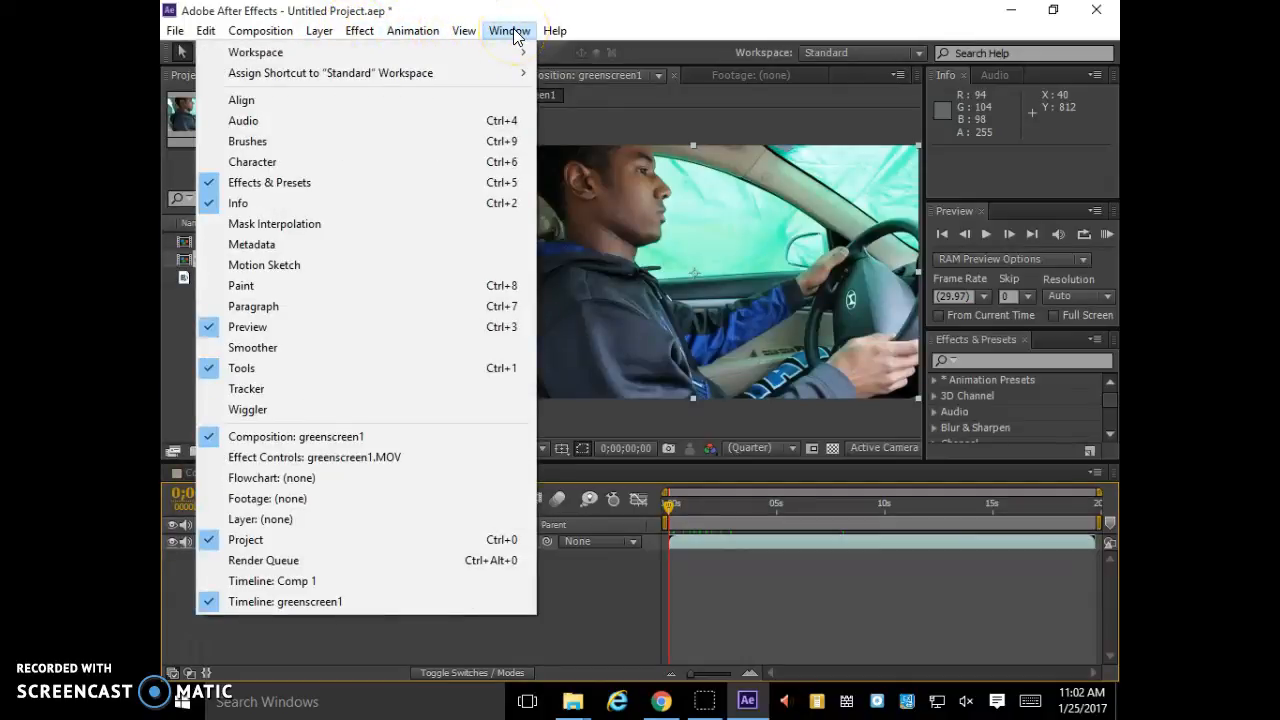
click(250, 392)
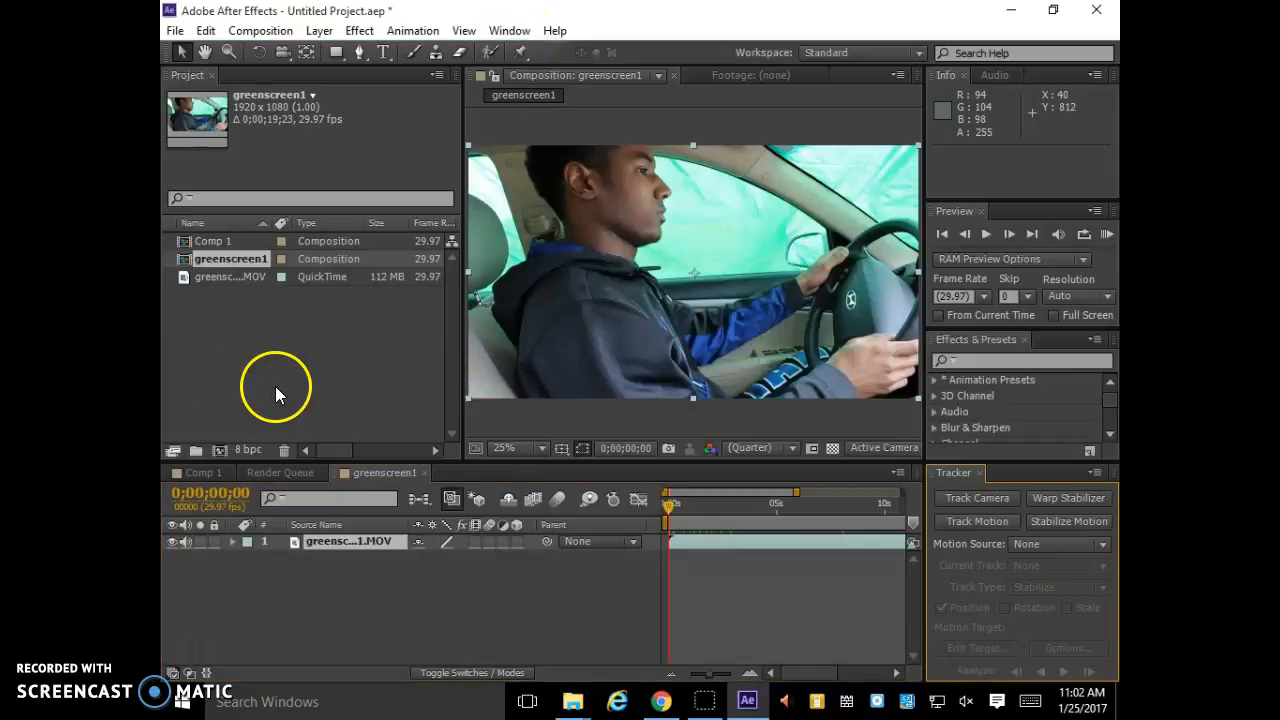
click(978, 521)
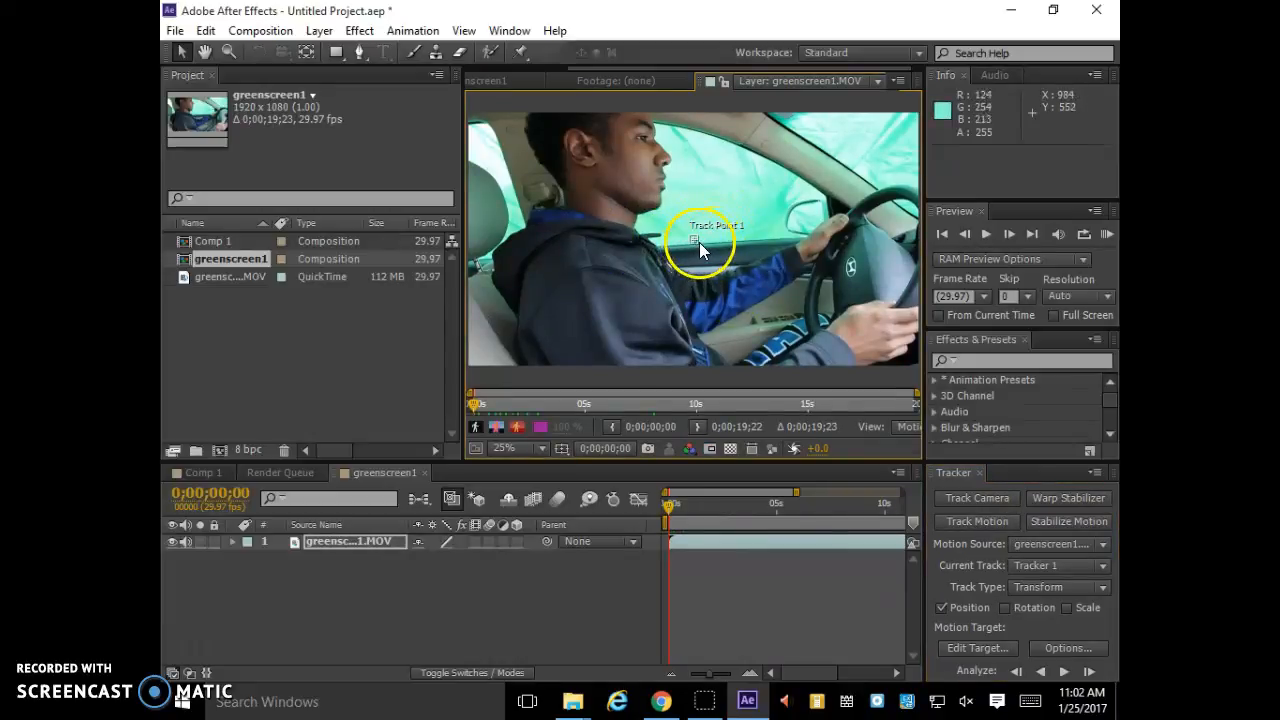
Enlarge Track Point 1 and, at 0;00;11;28, place it on the dark window corner beside the side mirror
mouse_move(700, 250)
mouse_down()
mouse_move(686, 246)
mouse_move(707, 252)
mouse_up()
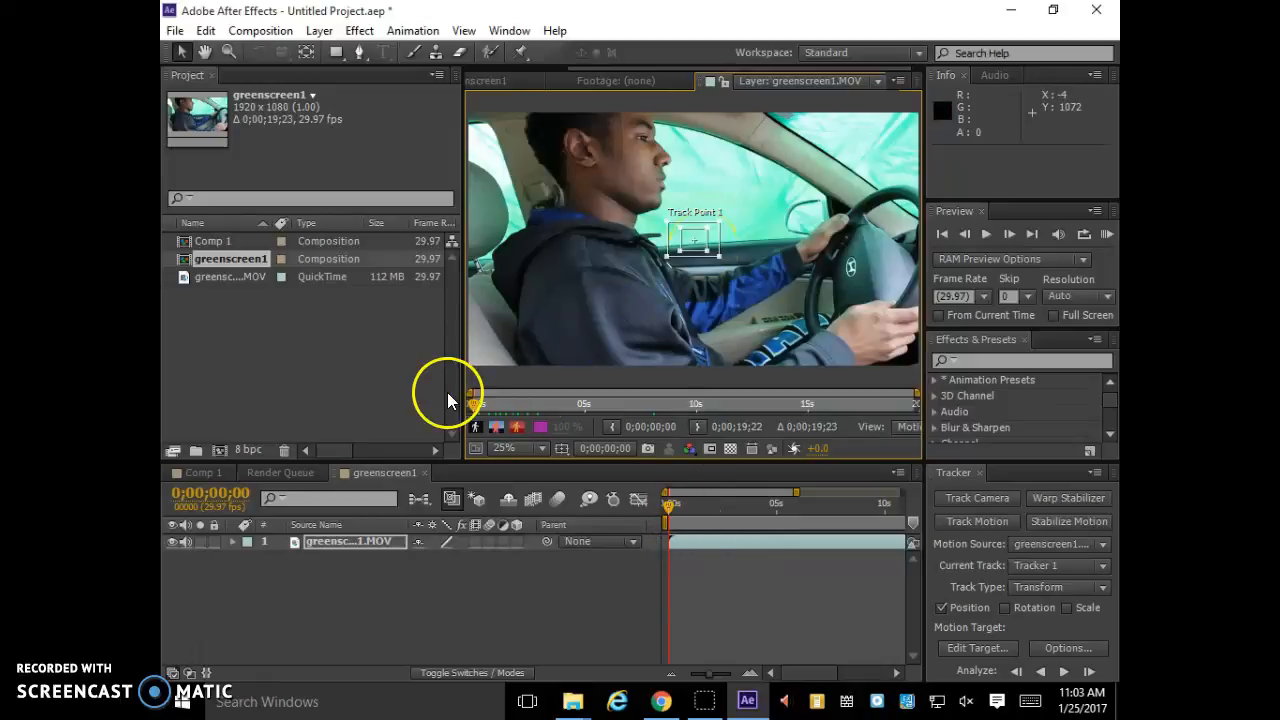
drag(476, 405, 743, 400)
drag(709, 251, 860, 220)
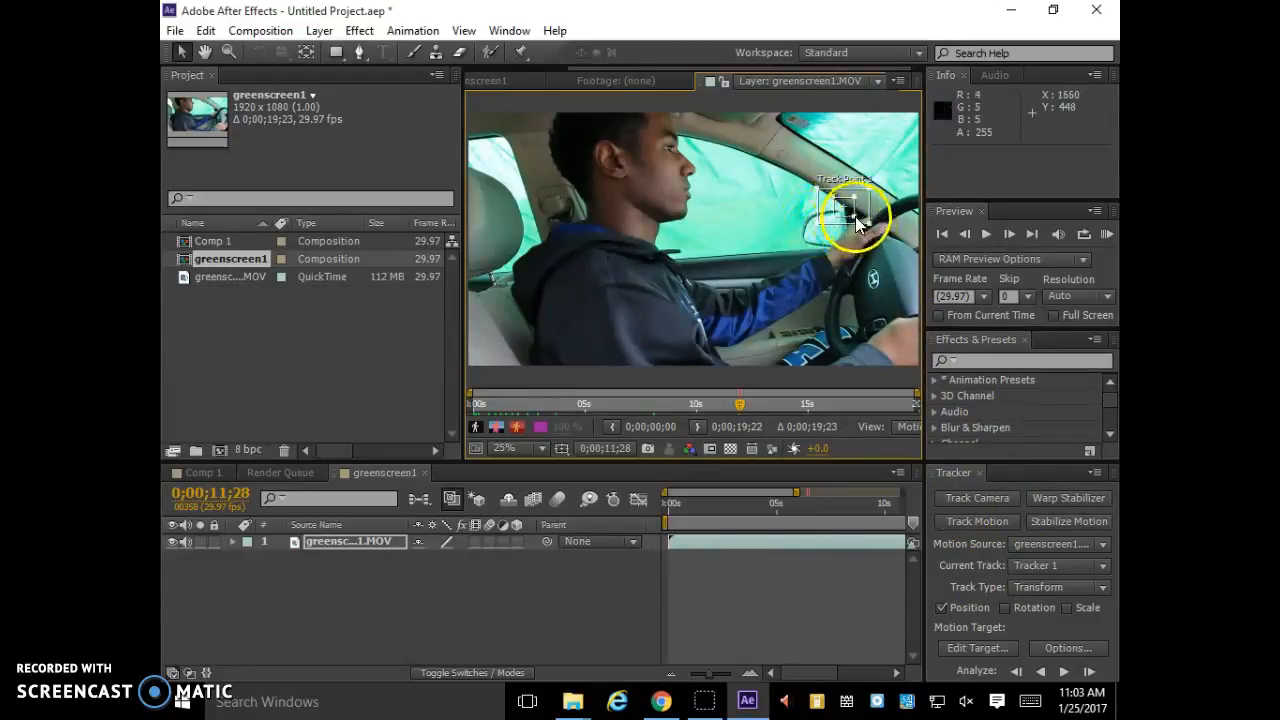
drag(871, 223, 851, 213)
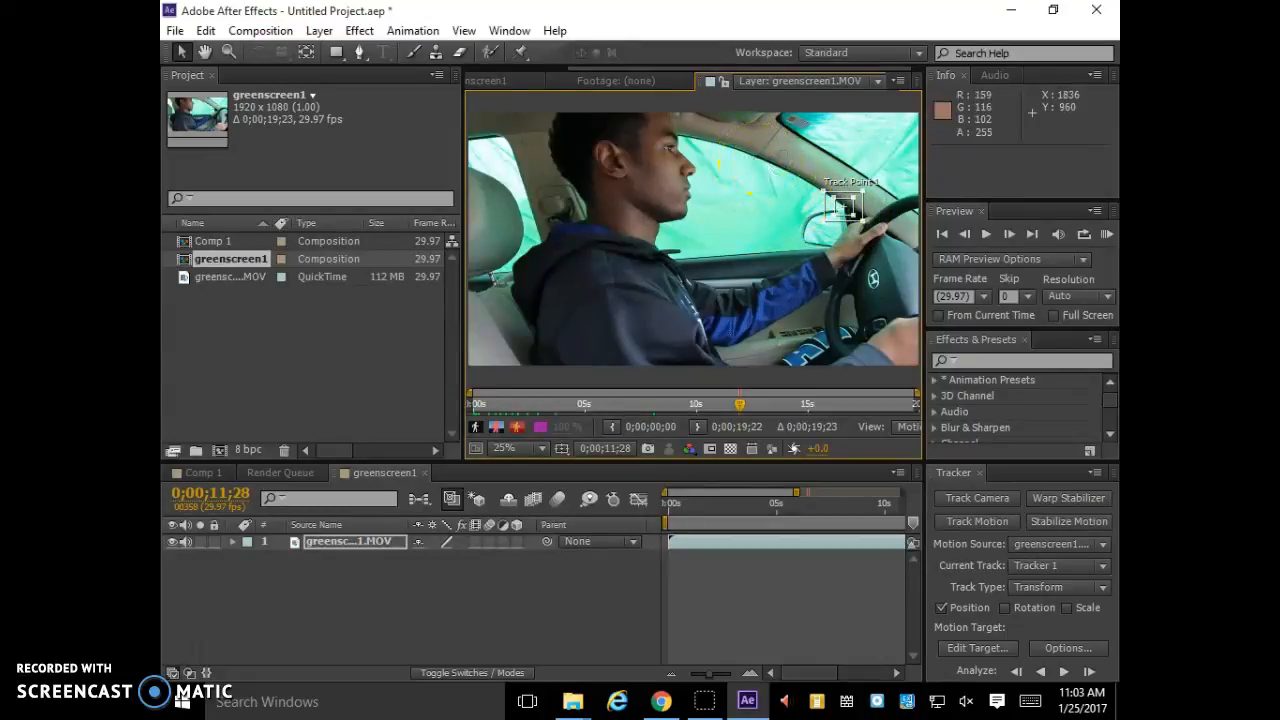
click(1096, 590)
click(1100, 590)
click(1098, 589)
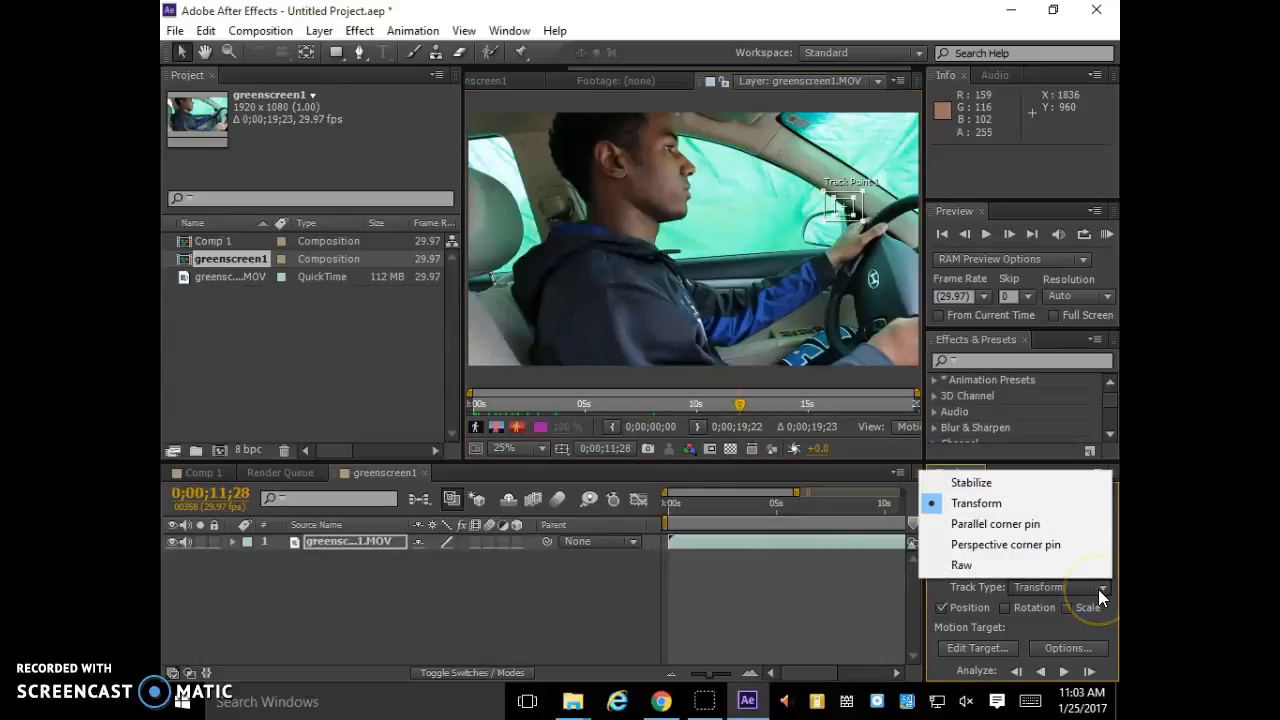
click(1098, 589)
click(1104, 572)
click(1102, 553)
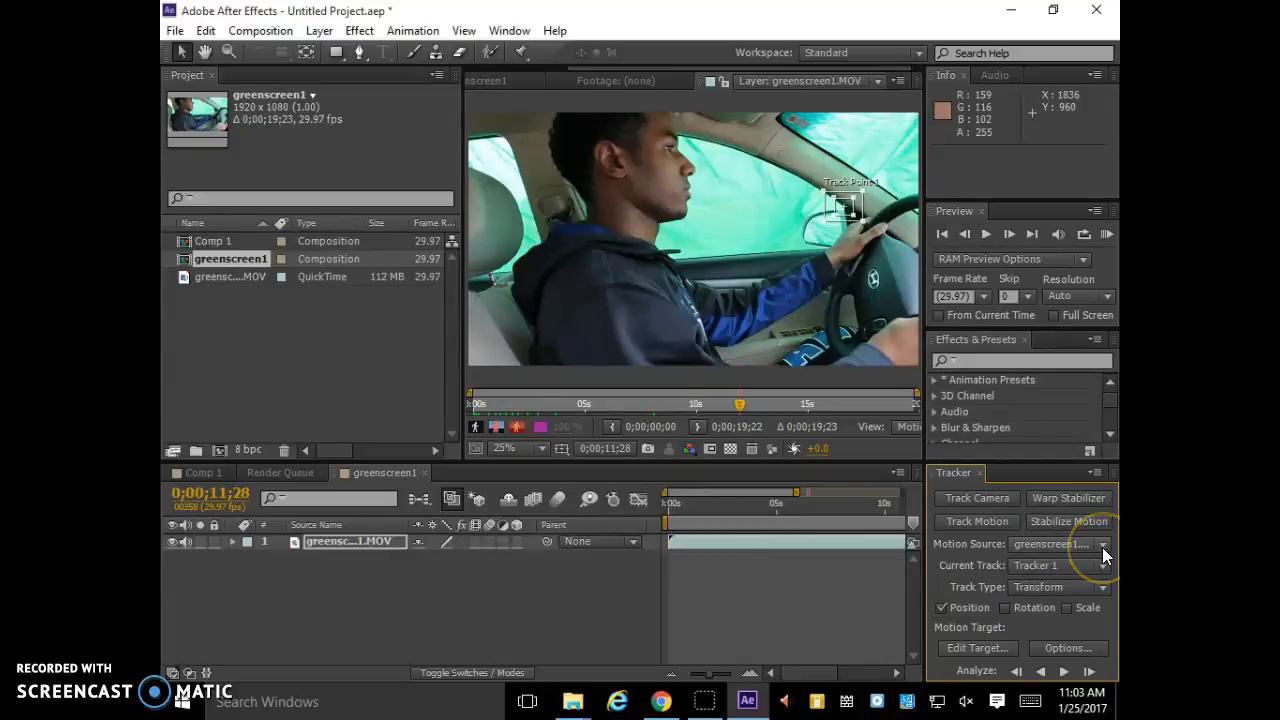
Enable rotation tracking, enlarge Track Point 2, and place it on the upper edge of the car's side window frame
click(1006, 610)
click(718, 250)
drag(718, 255, 758, 159)
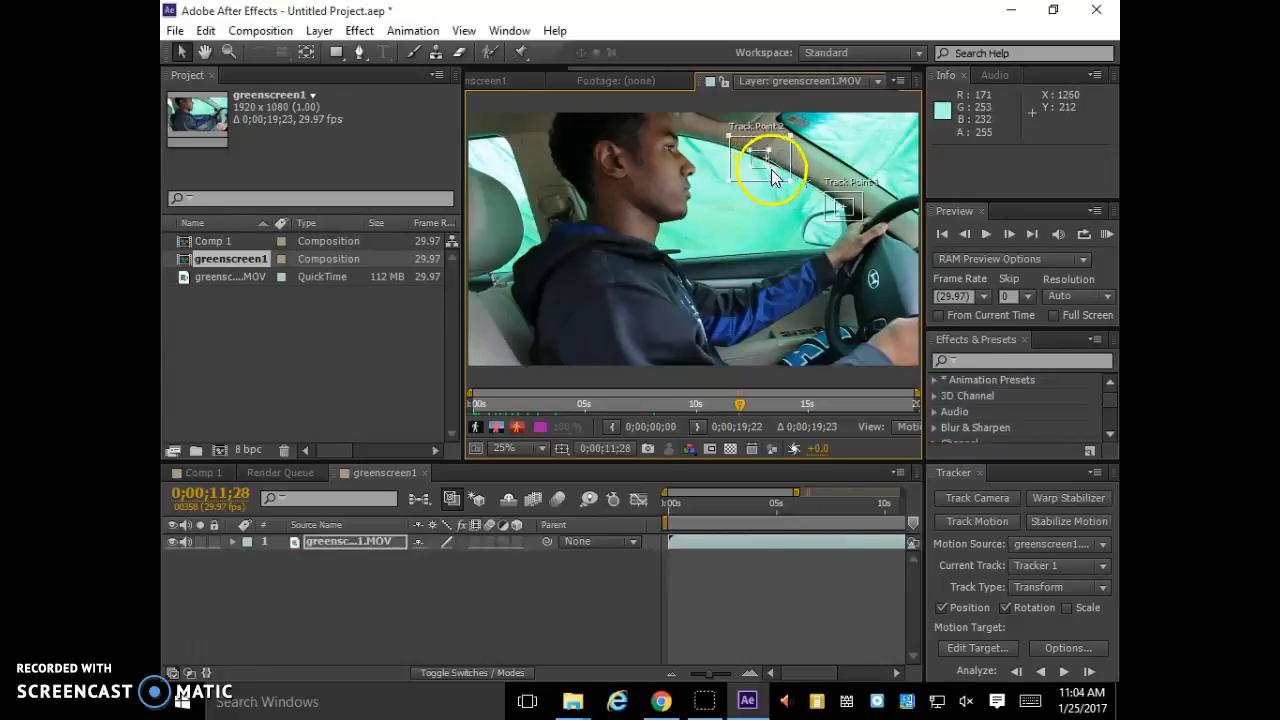
drag(766, 166, 763, 160)
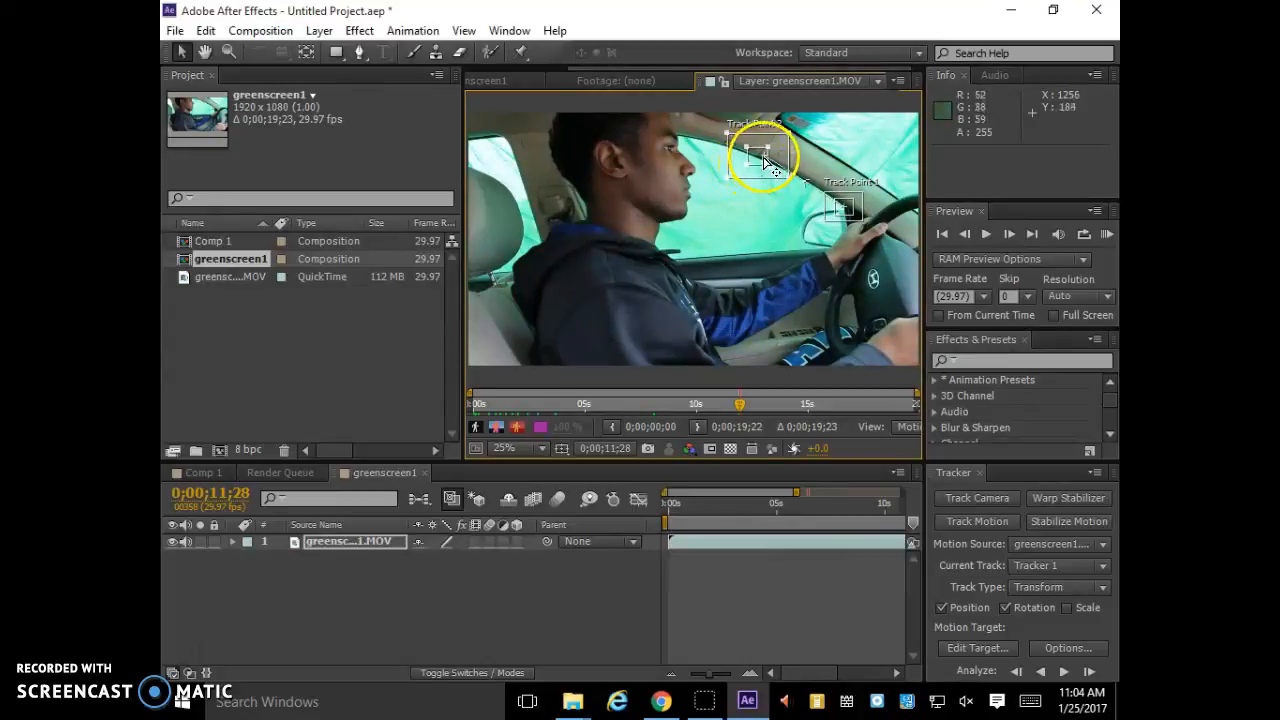
drag(756, 164, 750, 163)
drag(756, 165, 776, 170)
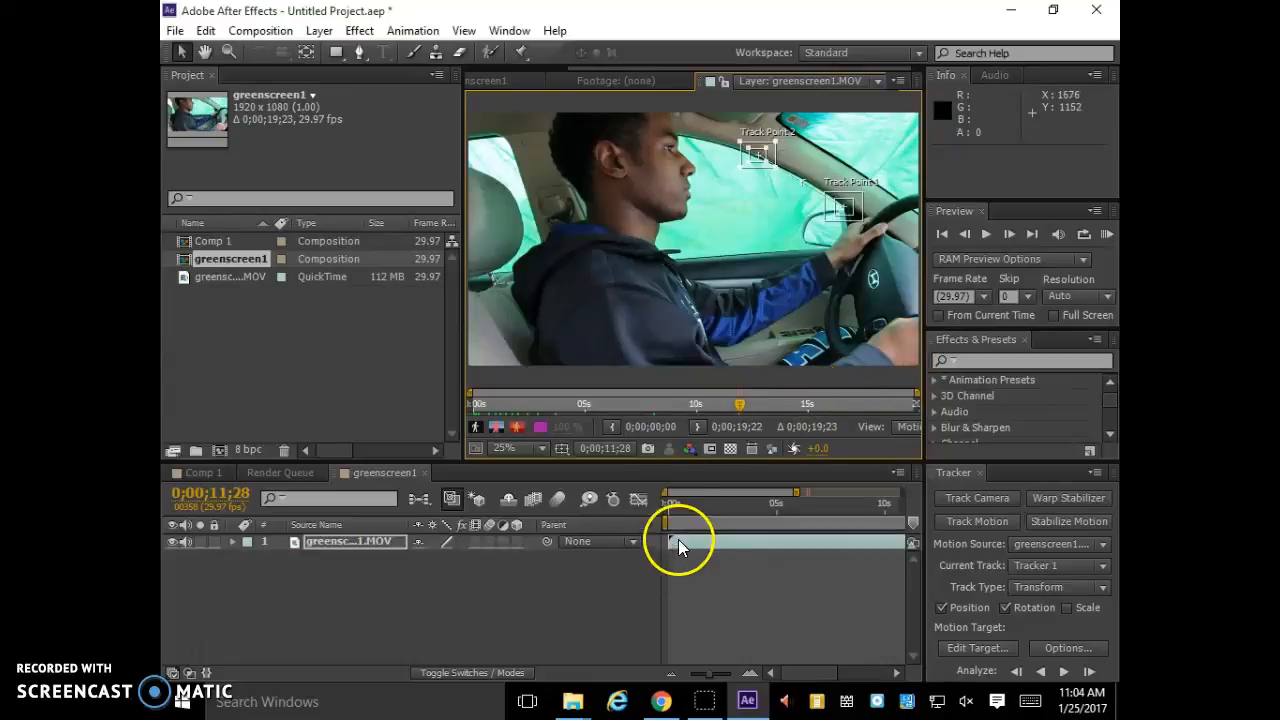
At the first frame, realign both track points with the mirror corner and window frame, and analyze the motion forward
drag(708, 512, 672, 482)
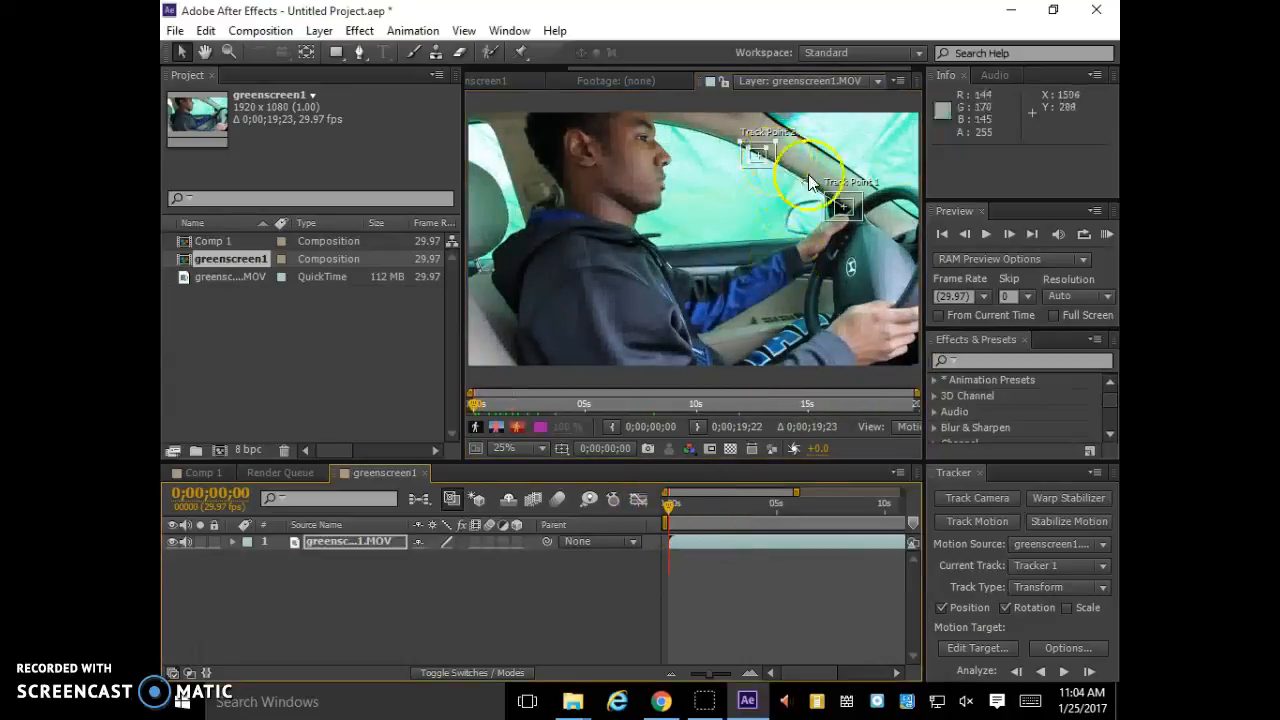
click(856, 220)
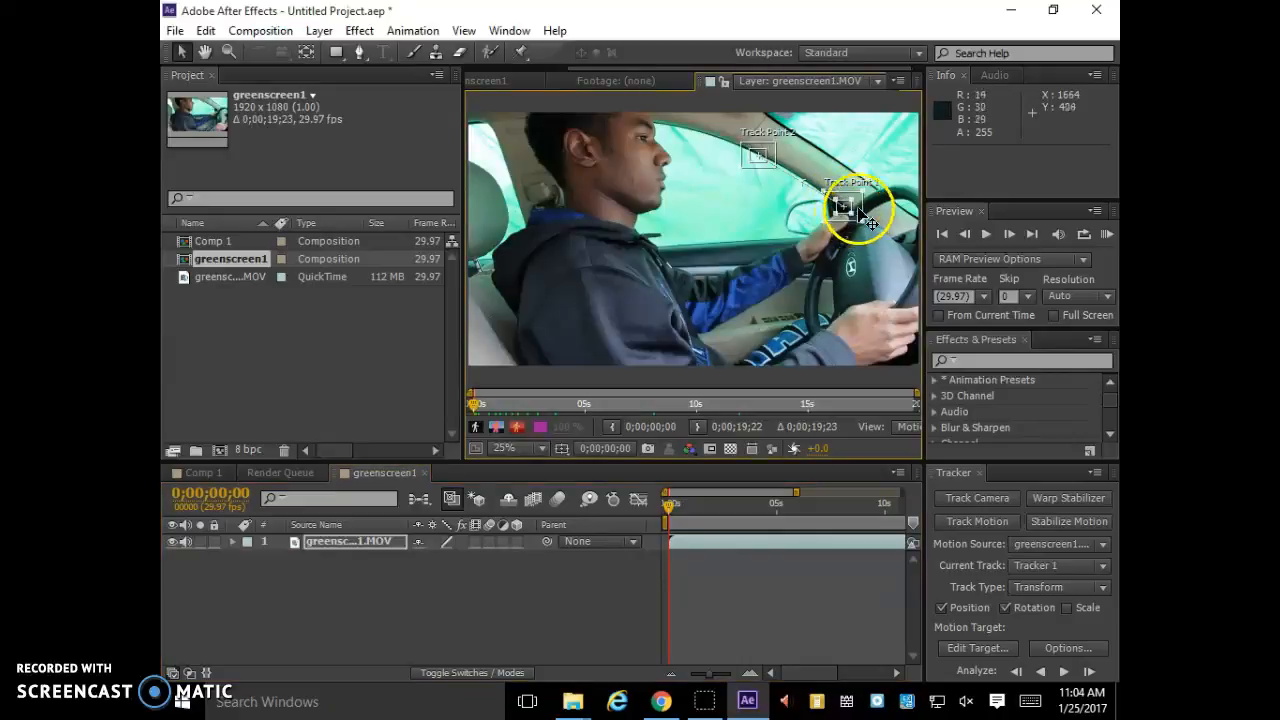
mouse_move(855, 207)
mouse_down()
mouse_move(851, 229)
mouse_move(840, 203)
mouse_move(860, 207)
mouse_move(848, 208)
mouse_up()
drag(770, 162, 755, 147)
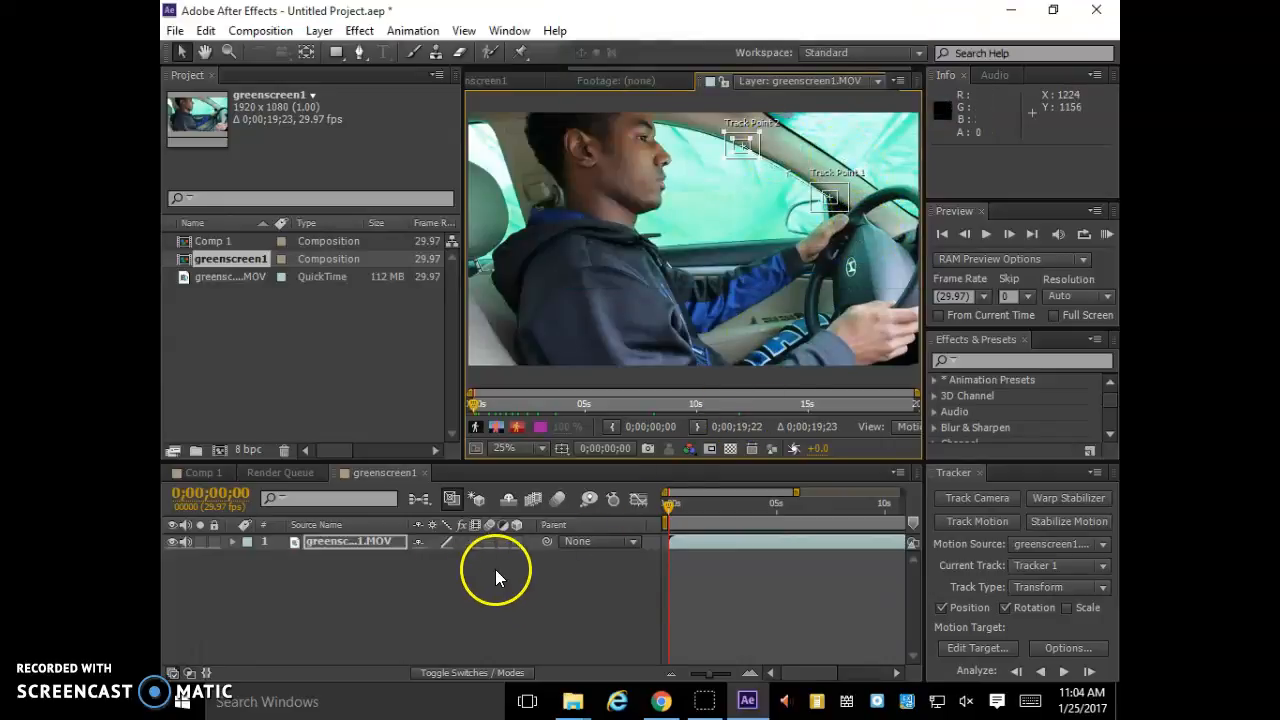
click(1063, 672)
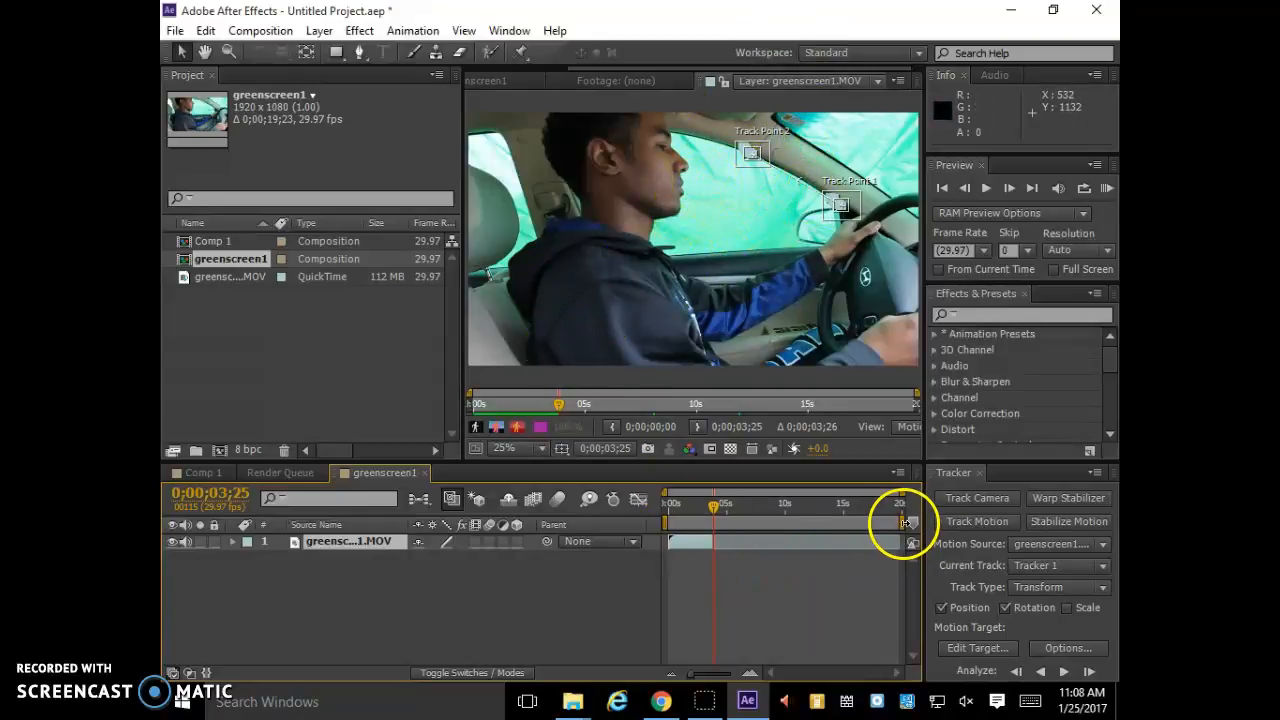
End the work area at 0;00;03;25 and add a null object layer to the greenscreen1 composition
drag(905, 521, 712, 563)
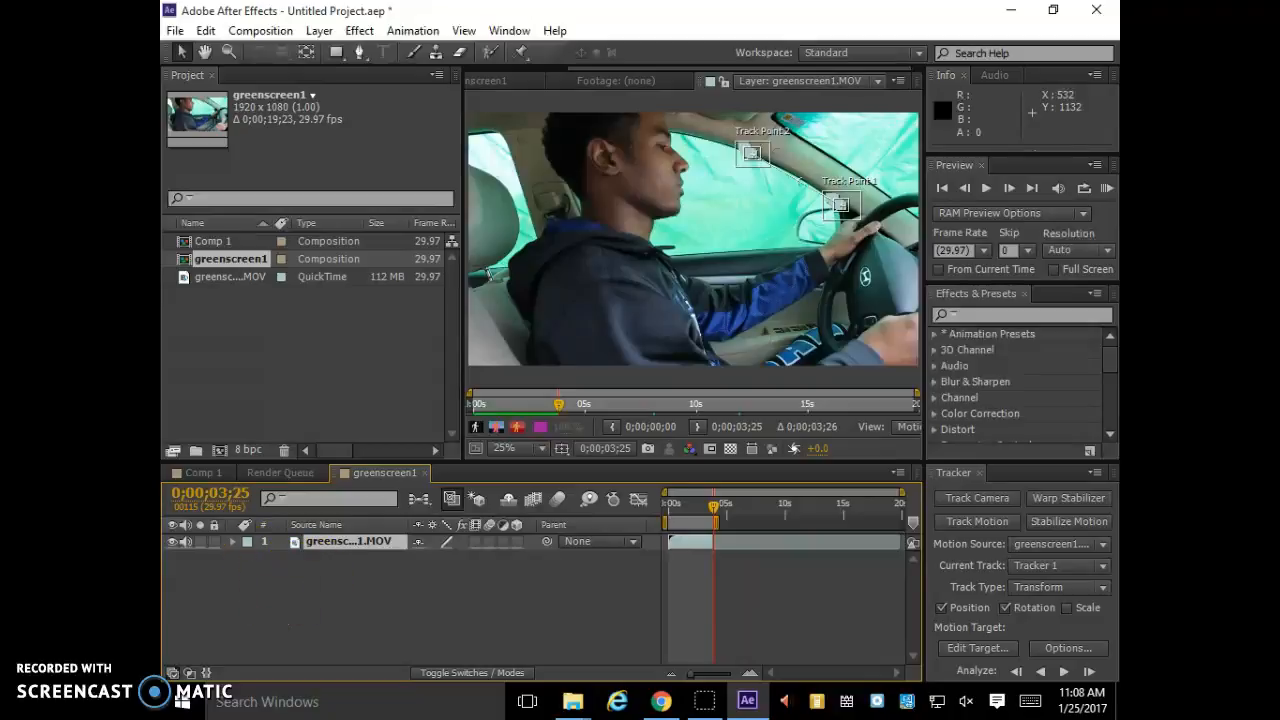
click(319, 30)
mouse_move(365, 55)
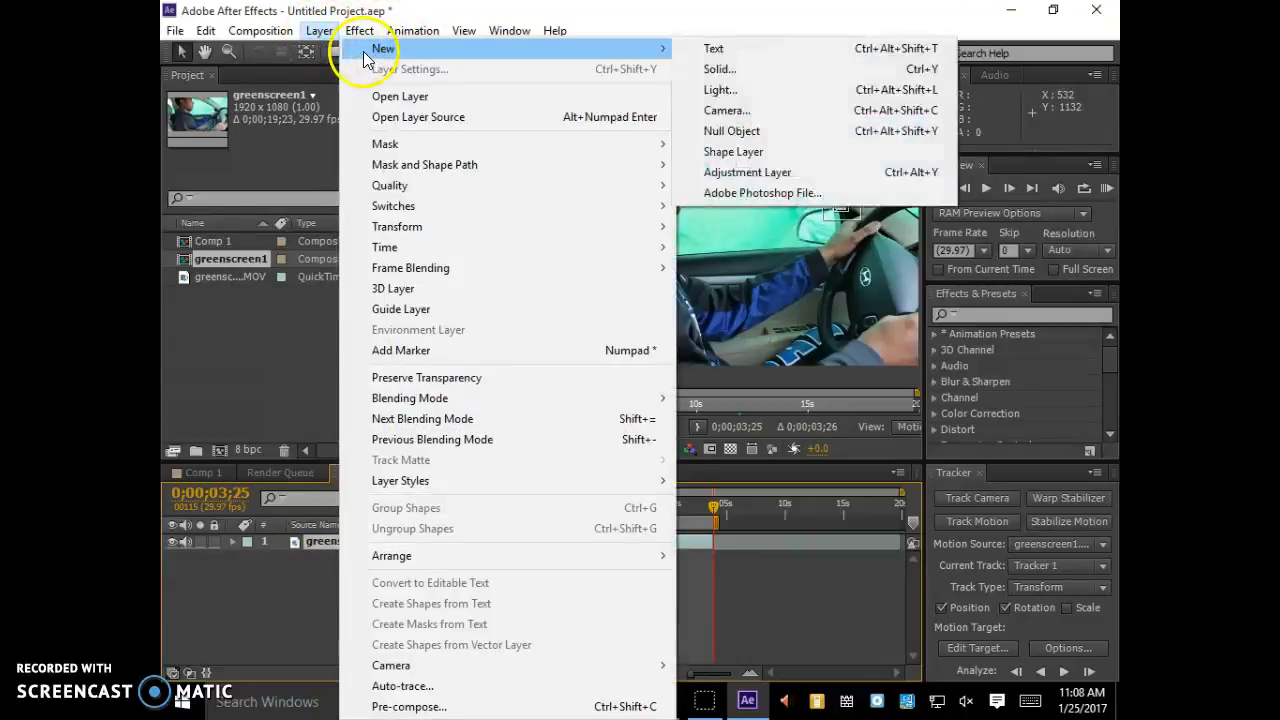
click(731, 131)
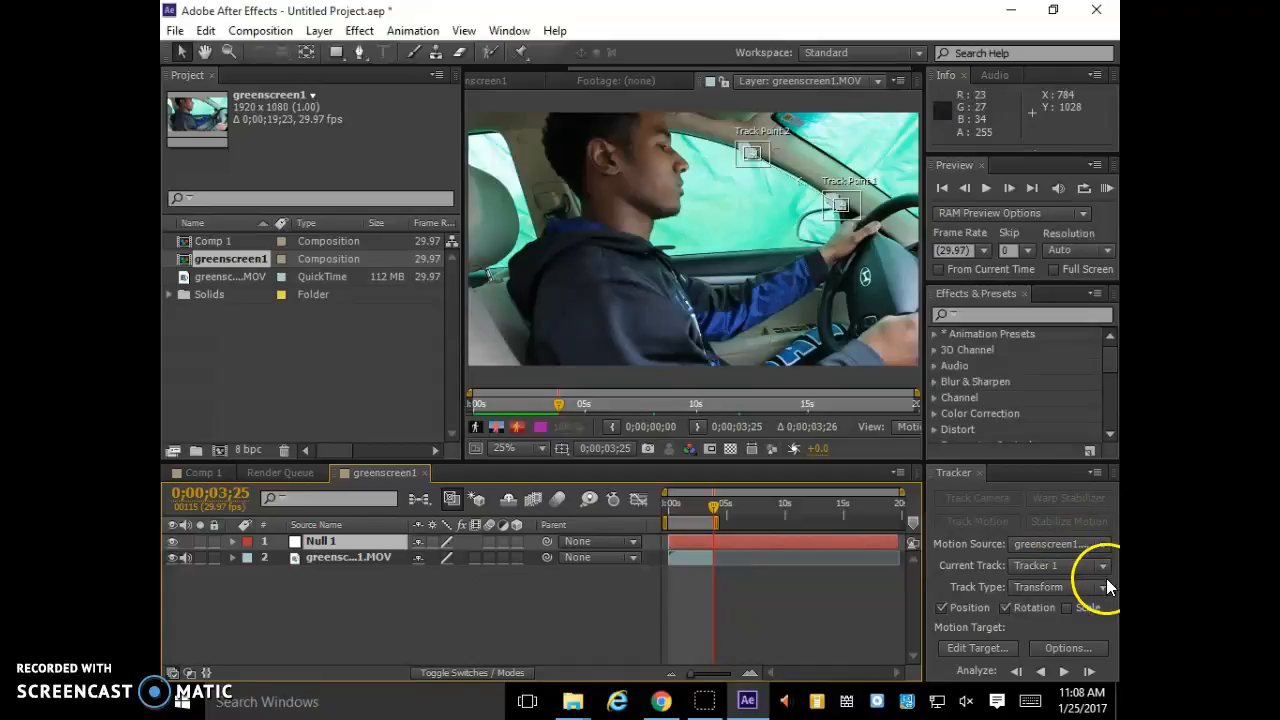
Set the Null 1 layer as the motion target for Tracker 1
click(977, 648)
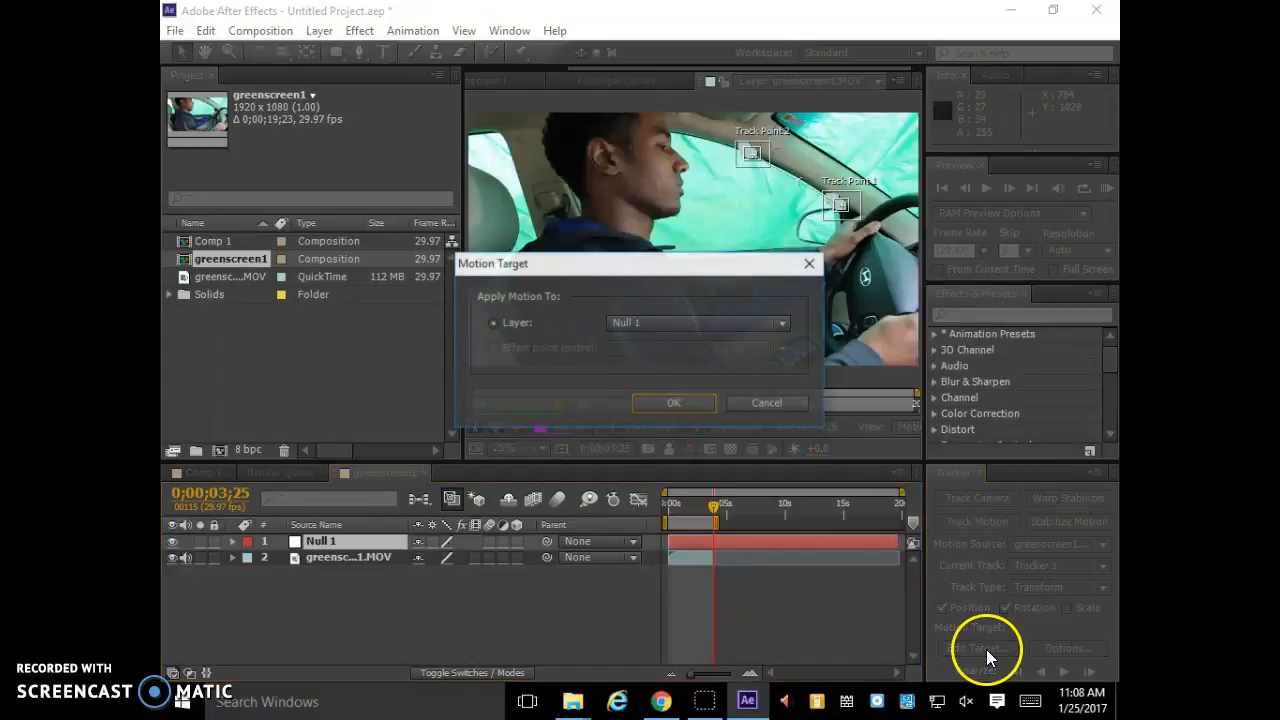
click(655, 323)
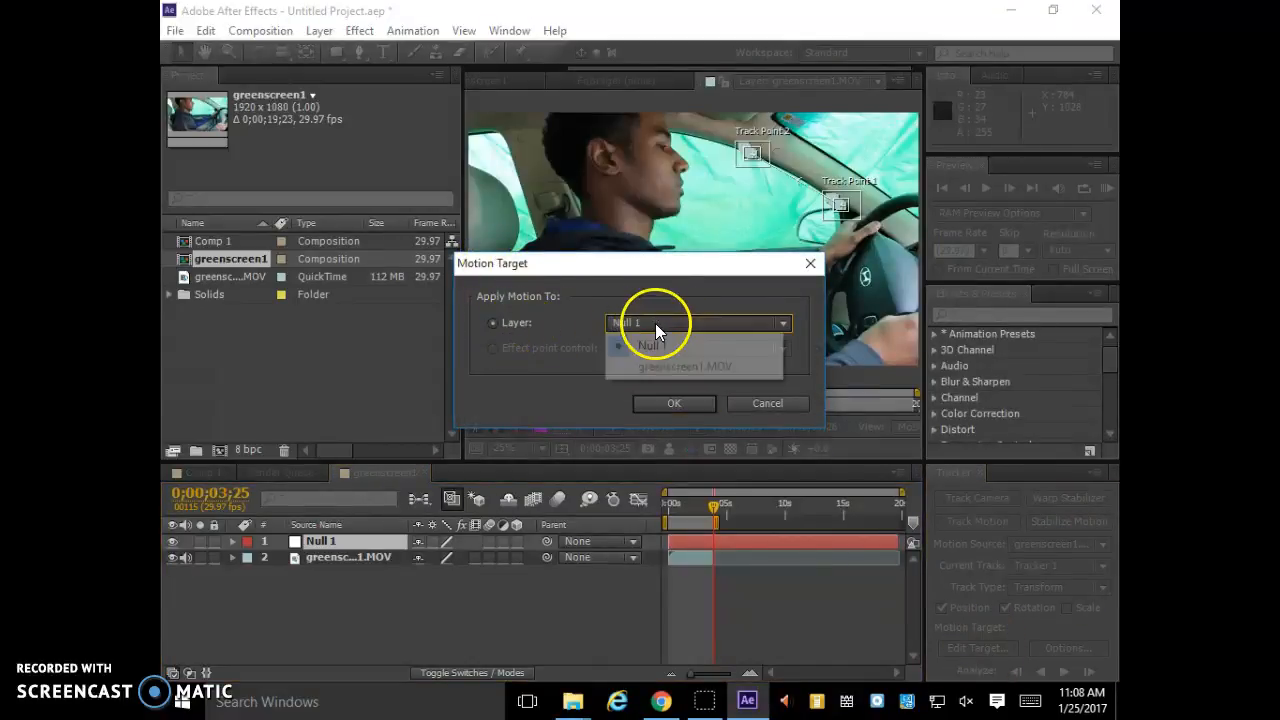
click(652, 345)
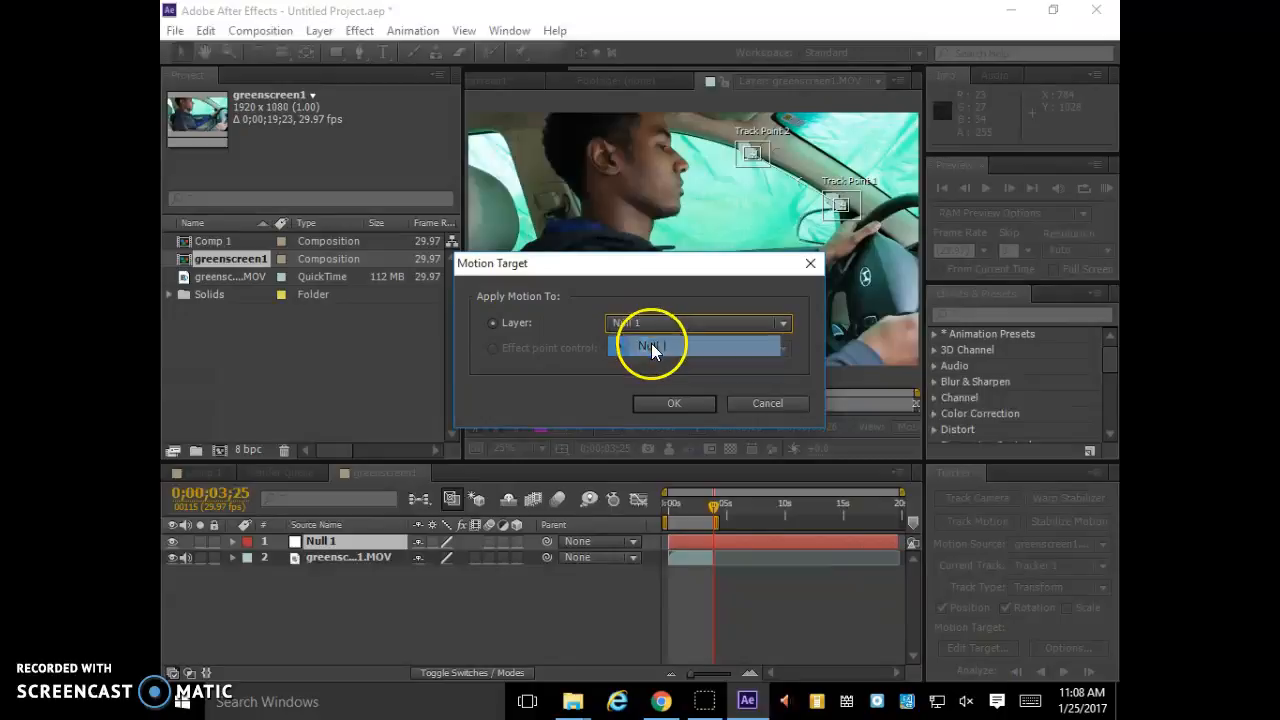
click(665, 410)
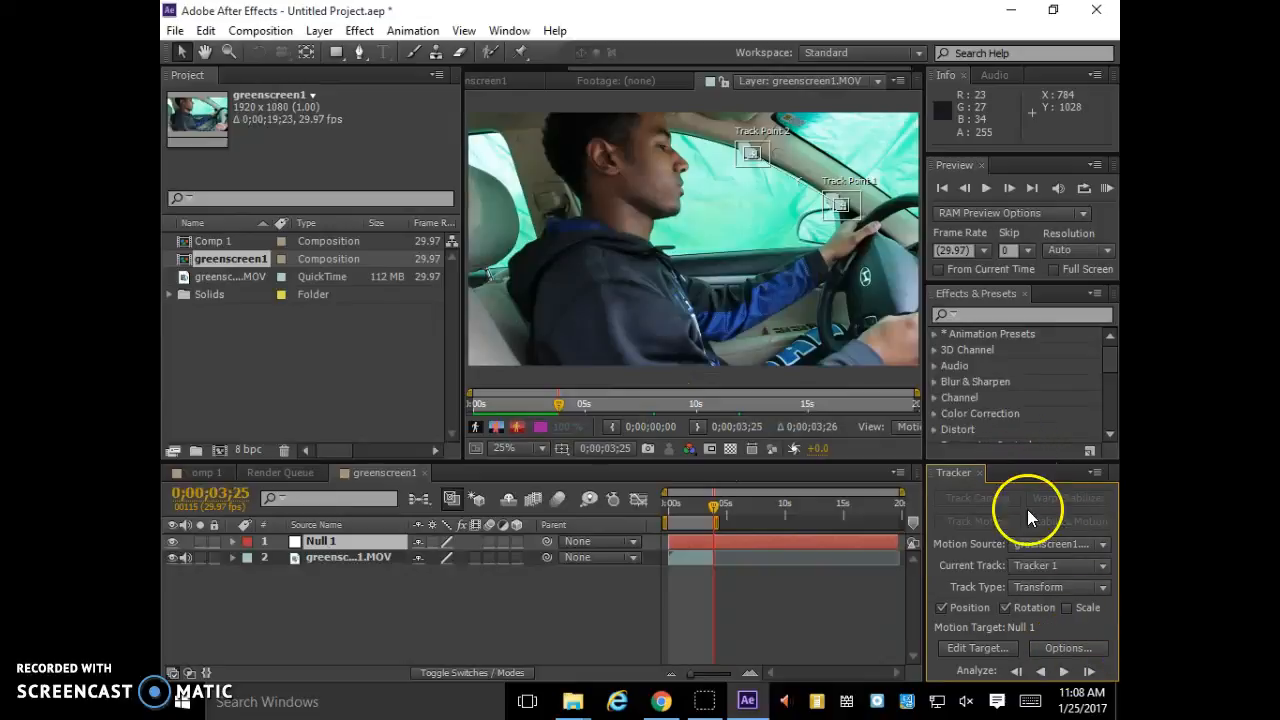
Expand the Null 1 layer and check the tracker's current track and motion target settings
click(233, 541)
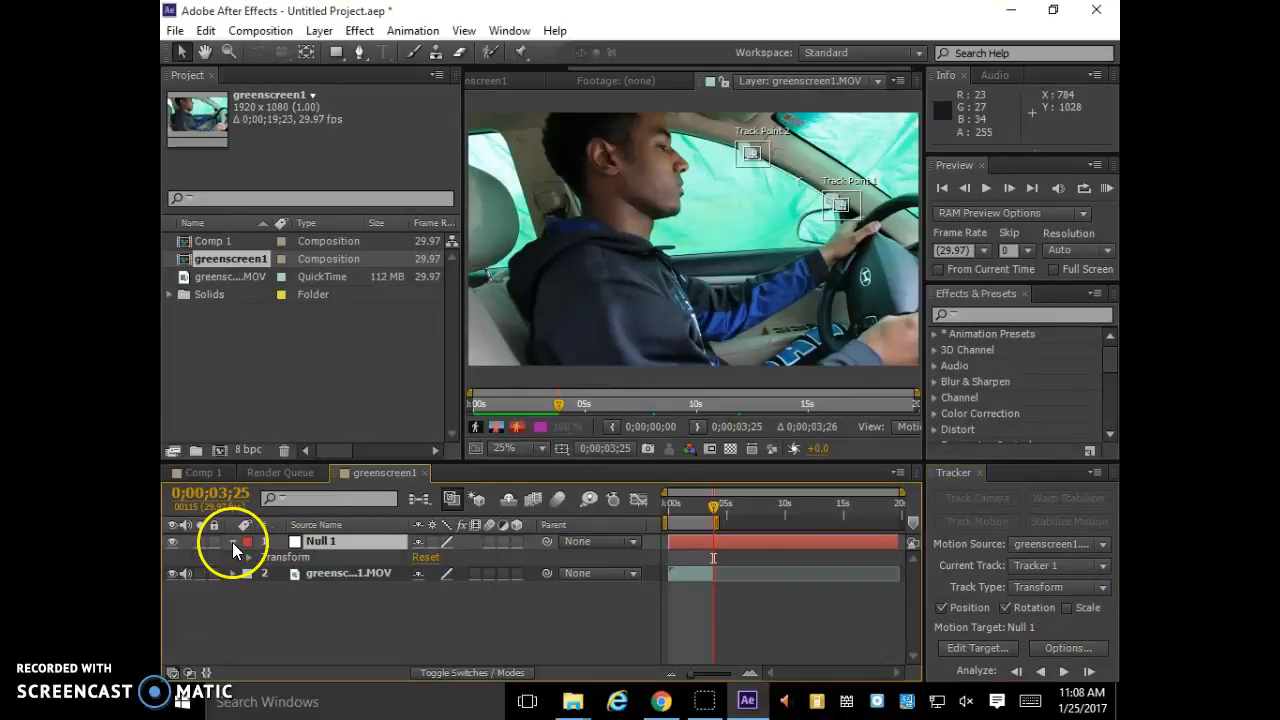
click(248, 558)
click(198, 654)
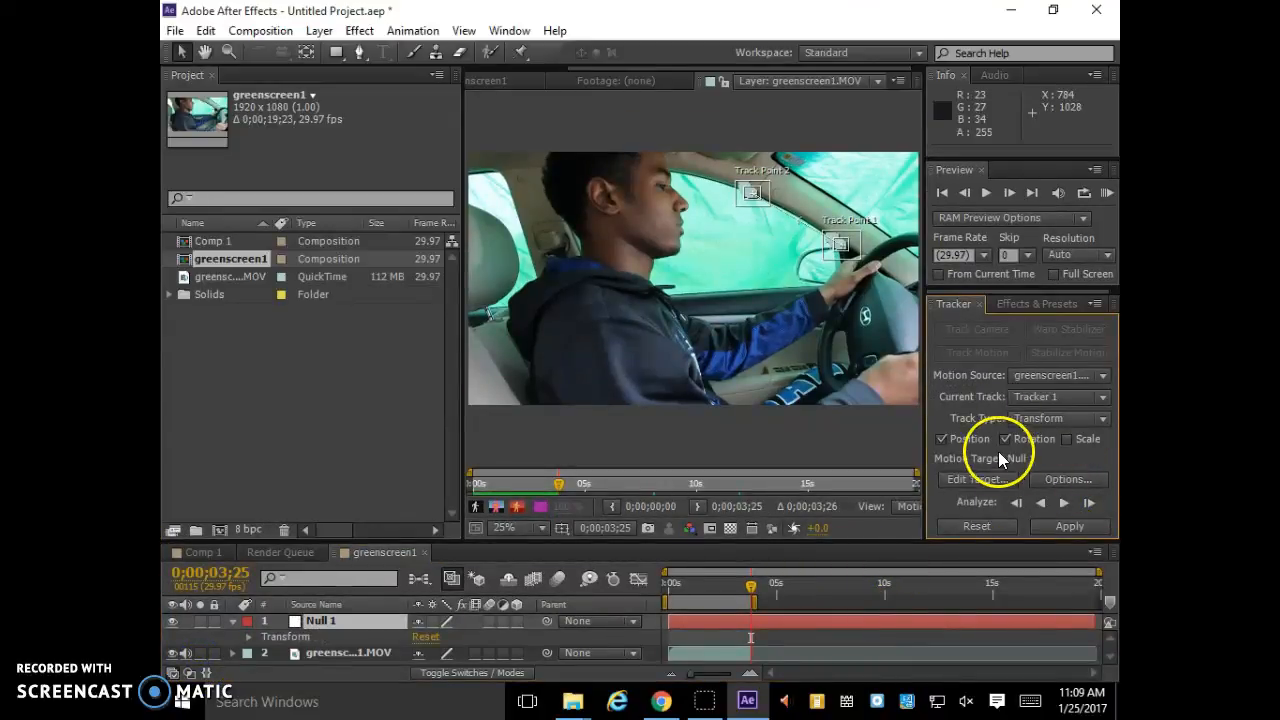
click(1099, 397)
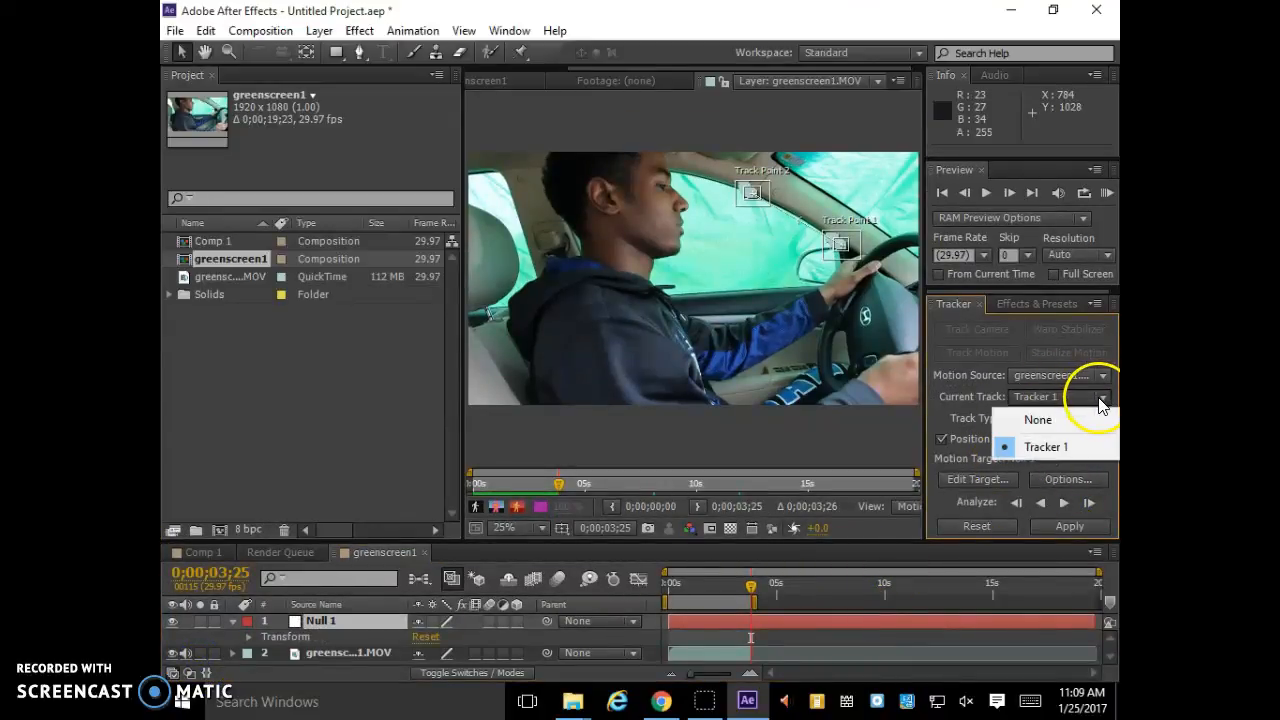
click(1104, 398)
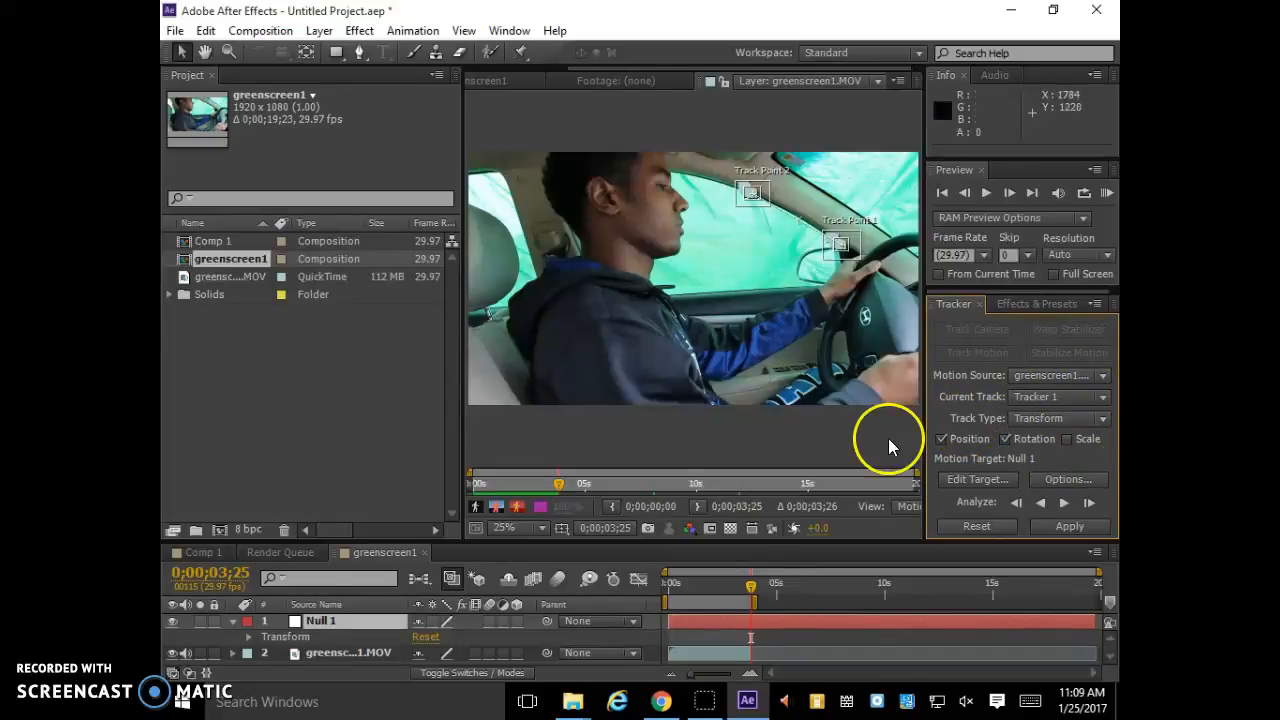
click(985, 479)
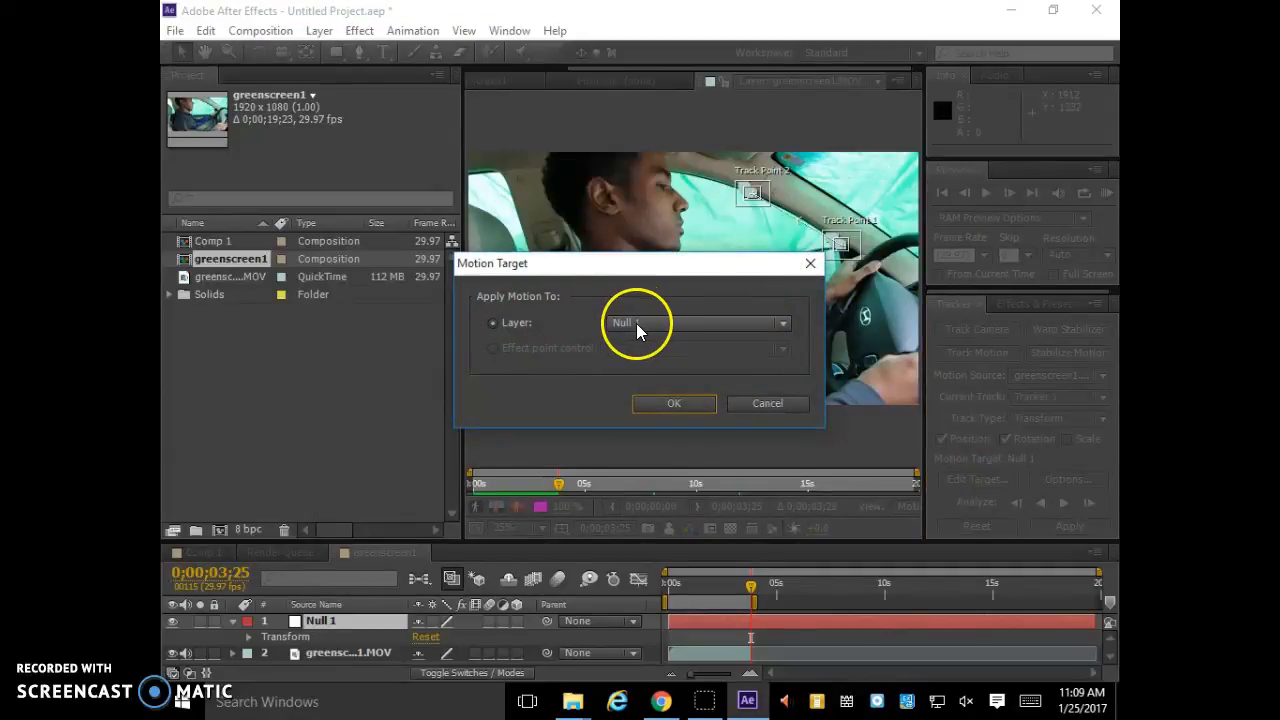
click(658, 402)
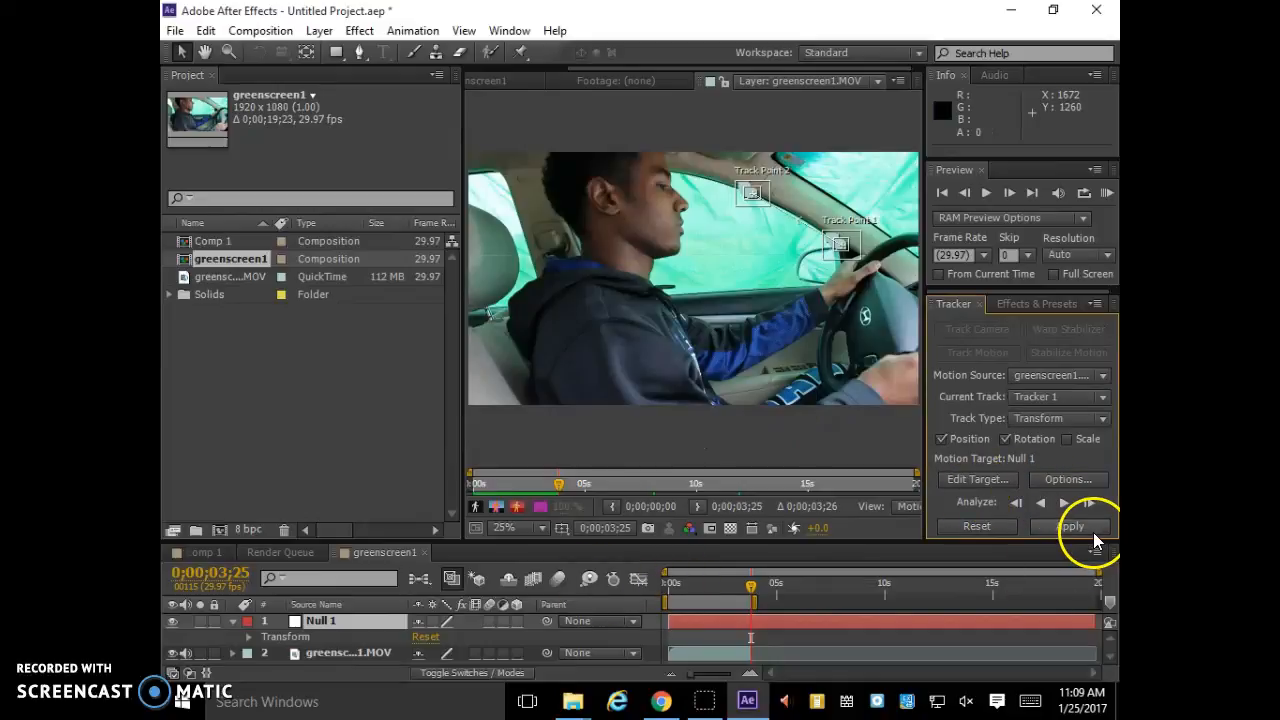
At the first frame, apply the tracking data to Null 1 in the X and Y dimensions
click(668, 584)
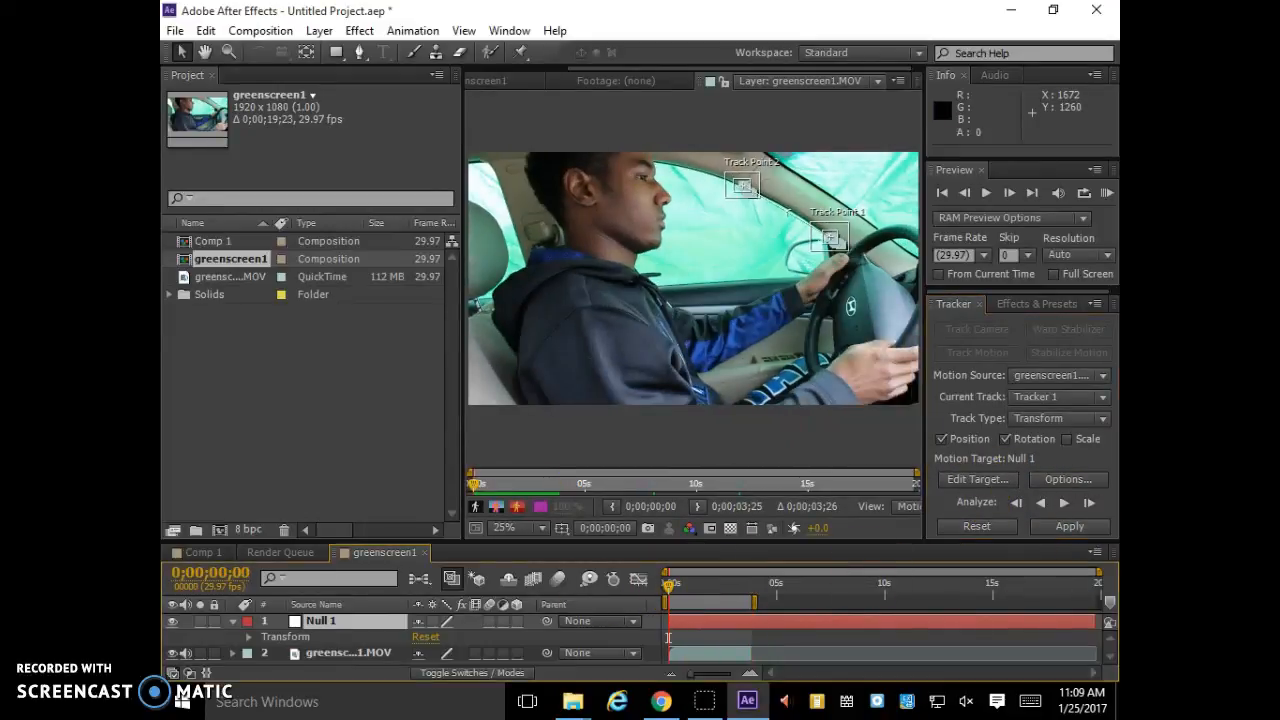
click(1078, 527)
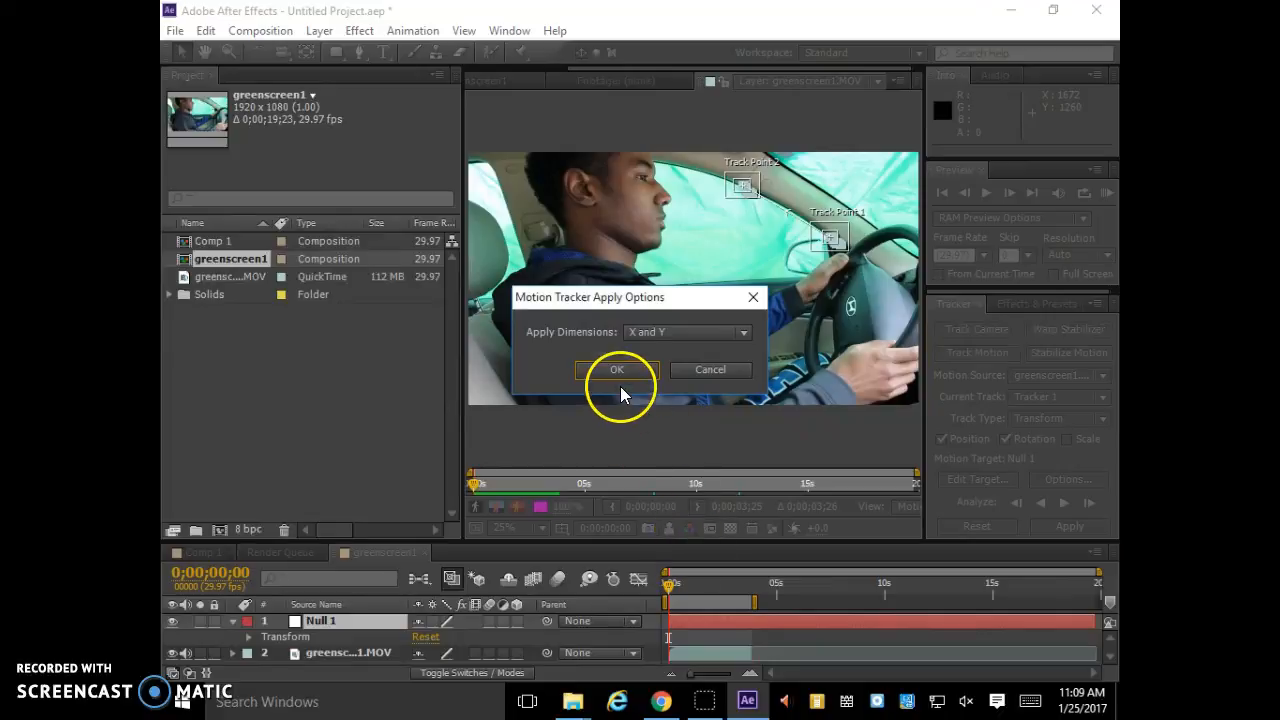
click(617, 369)
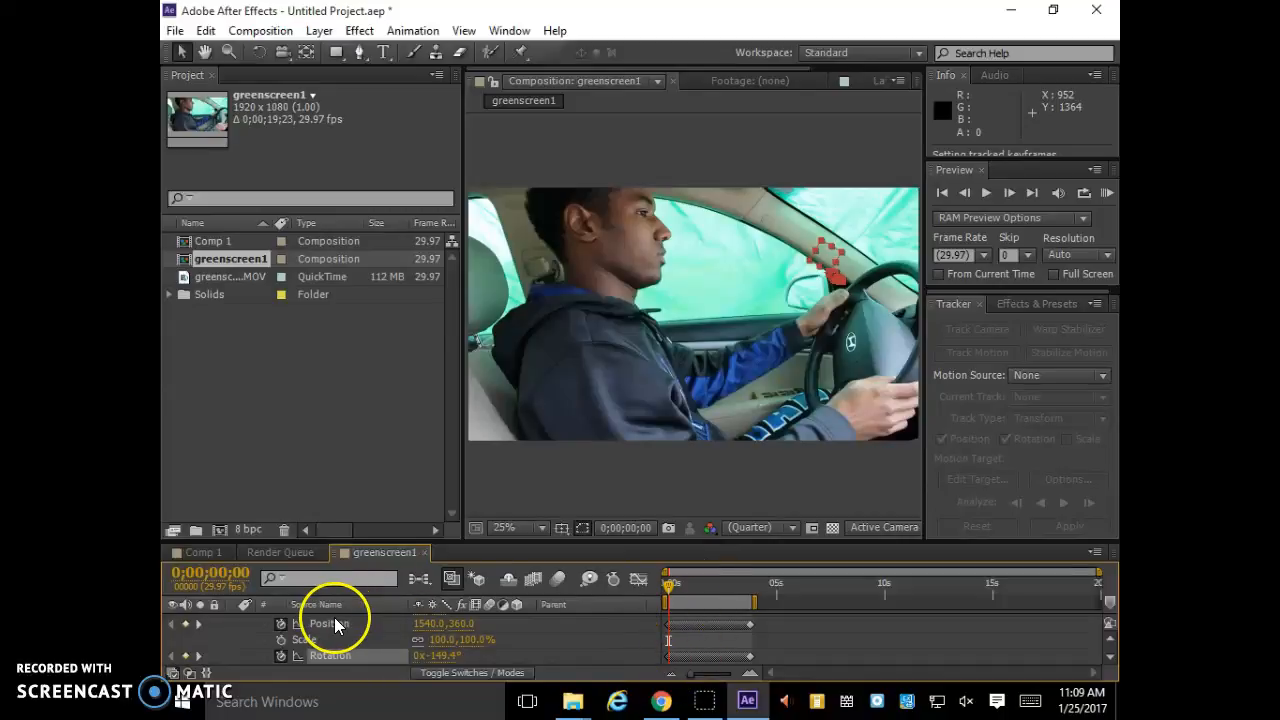
Enlarge the timeline area, examine Null 1's position and rotation keyframes, and collapse the layer
drag(413, 541, 412, 472)
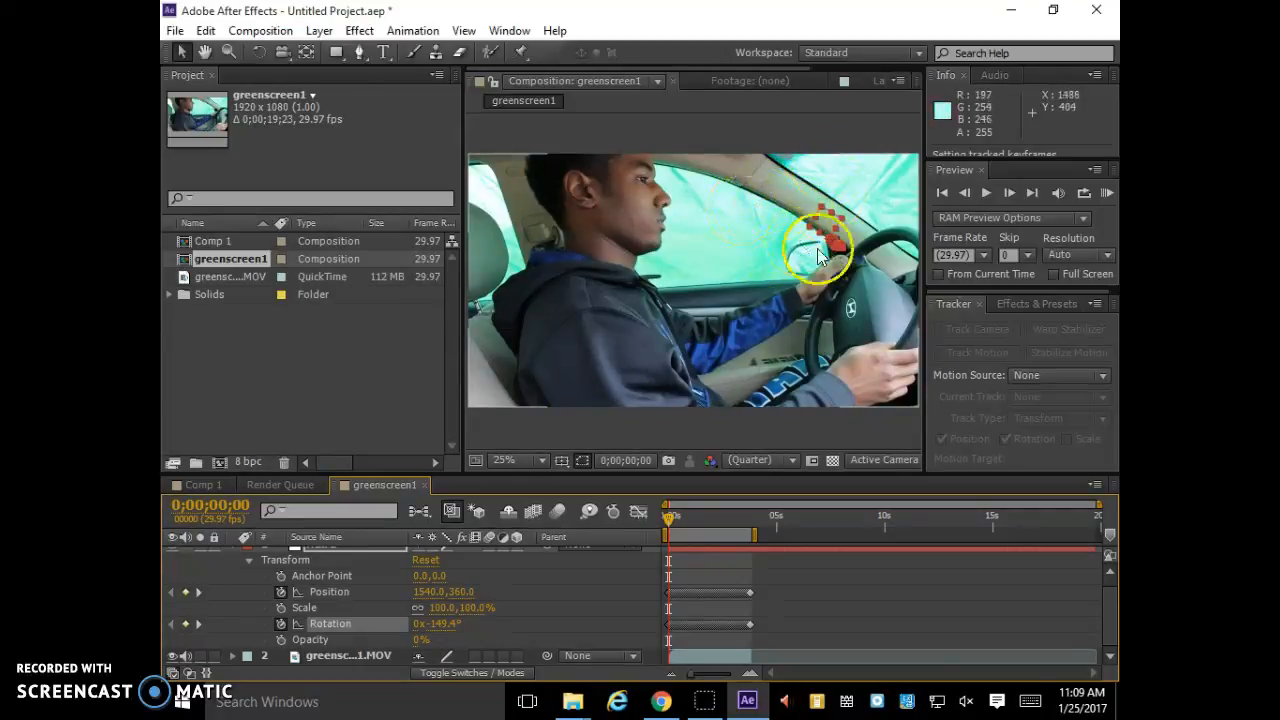
scroll(210, 590, up, 1)
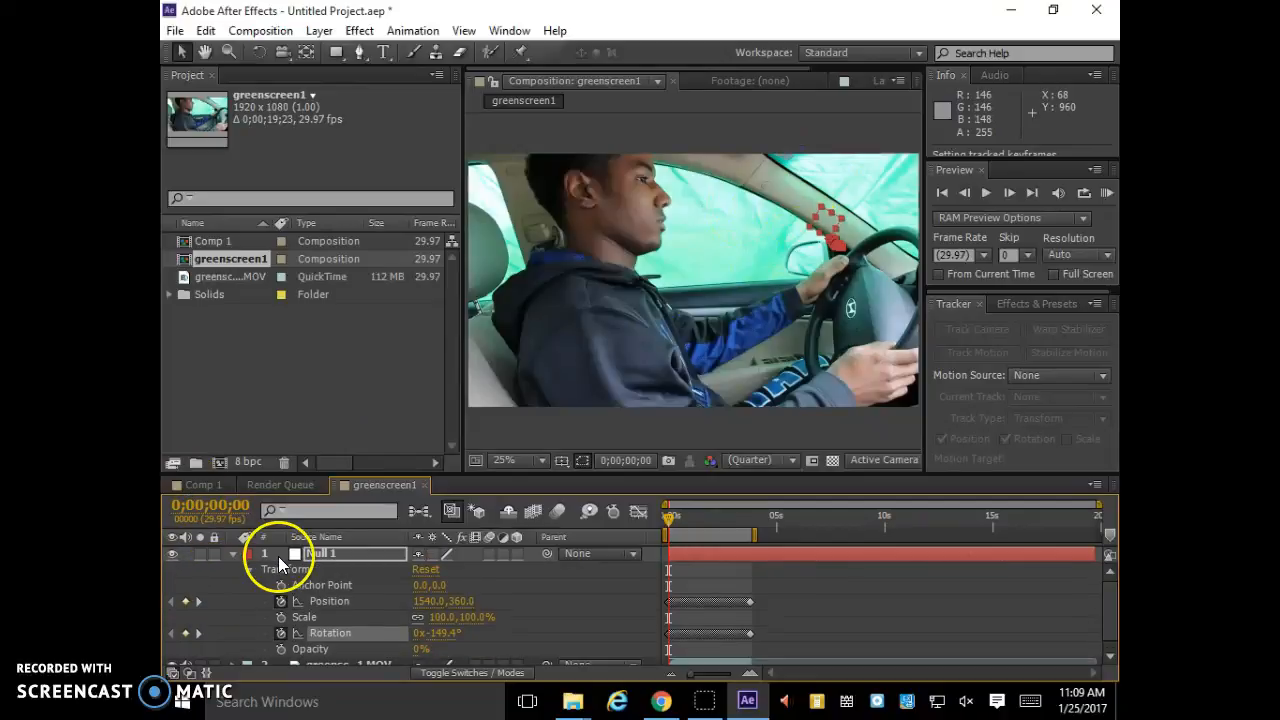
click(233, 554)
click(348, 614)
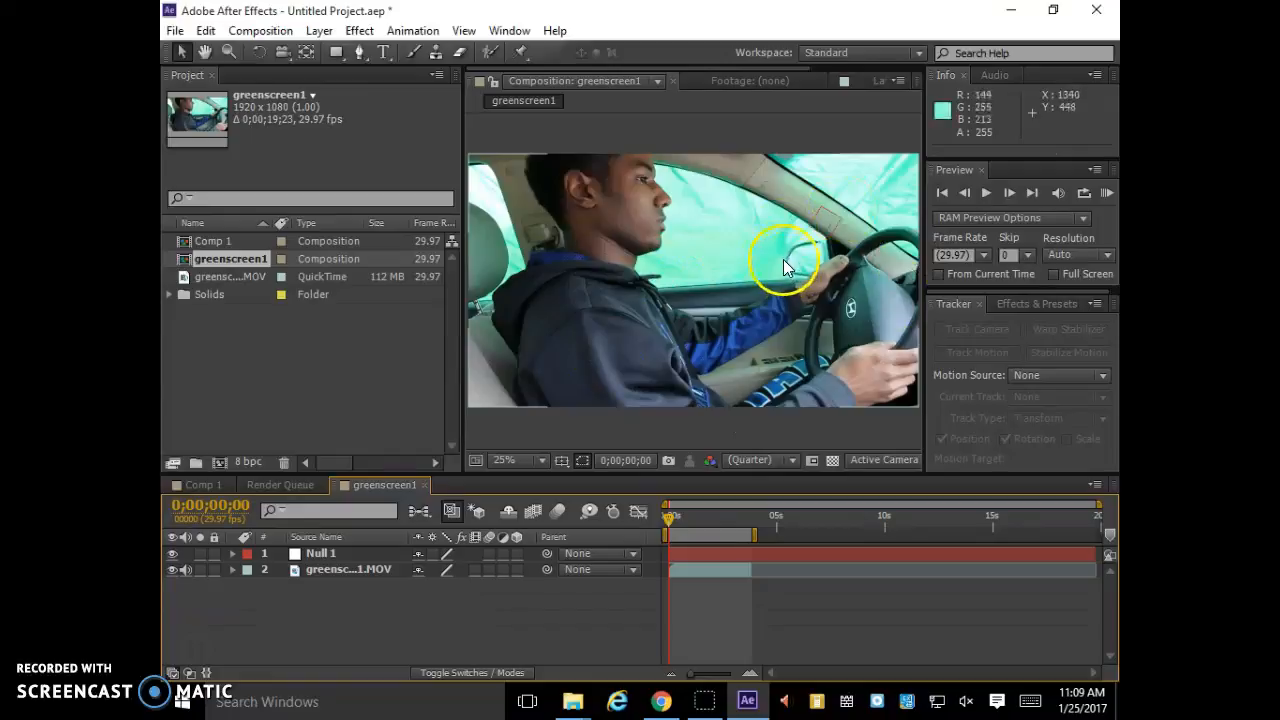
Search the effects for keylight and apply Keylight (1.2) to the greenscreen1.MOV layer
click(1036, 303)
click(993, 325)
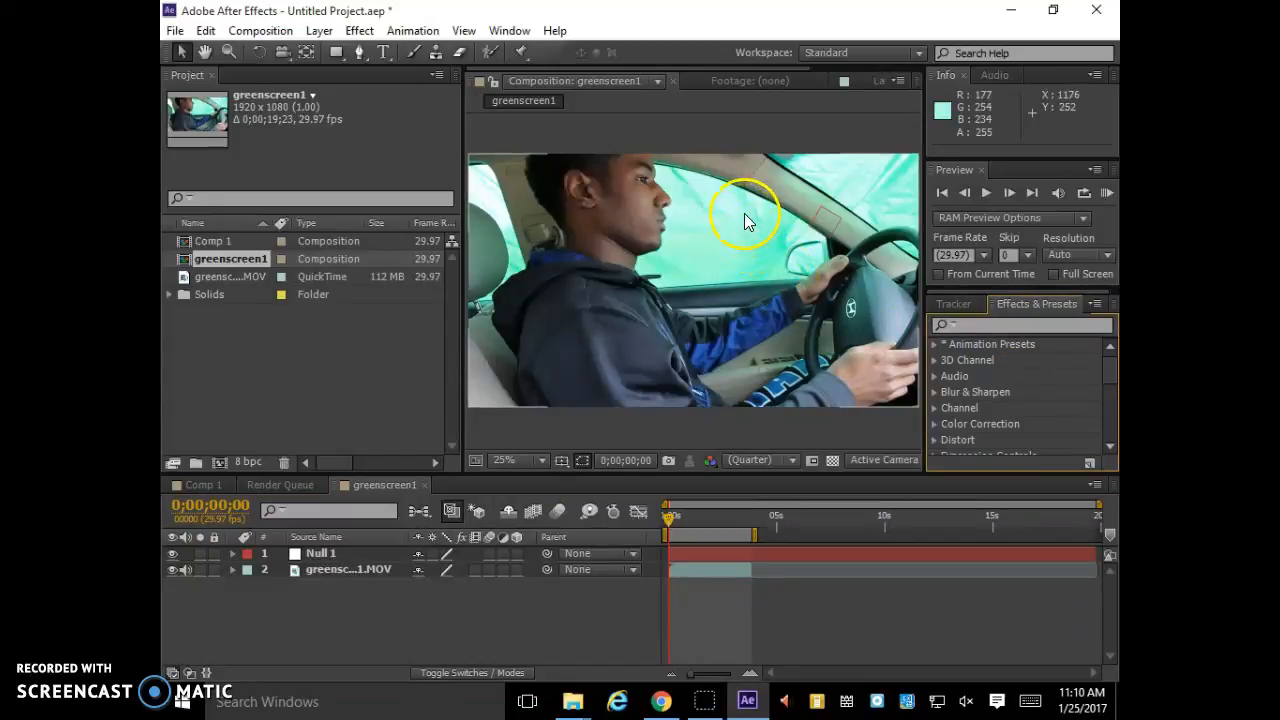
click(969, 323)
text(keylight)
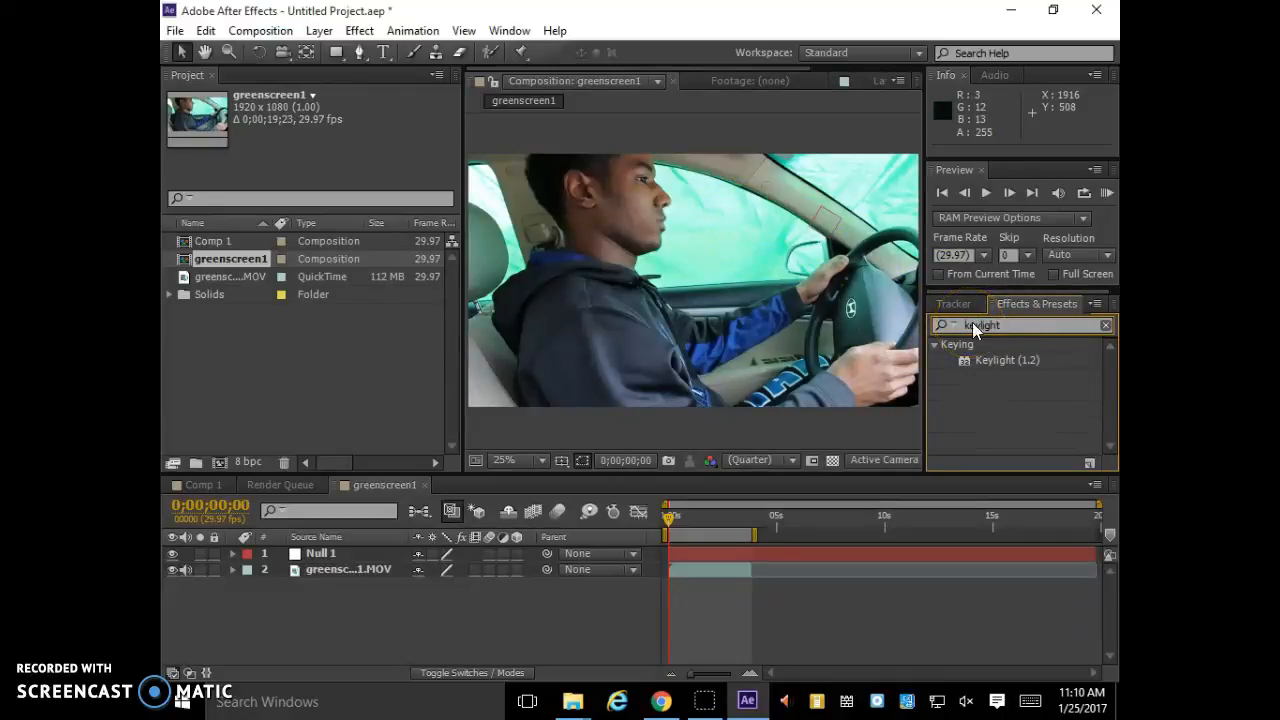
drag(966, 361, 340, 572)
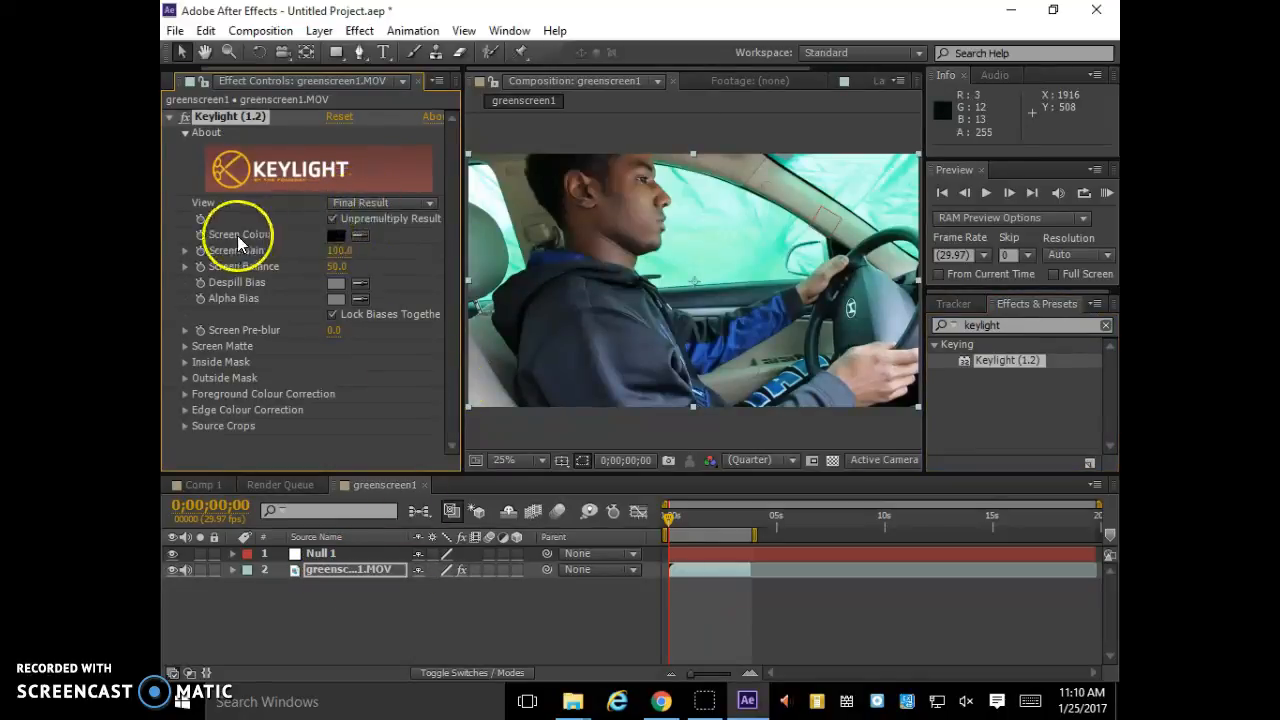
Sample the green in the side window as Keylight's screen colour, with Screen Gain 129 and Screen Balance 61
click(757, 236)
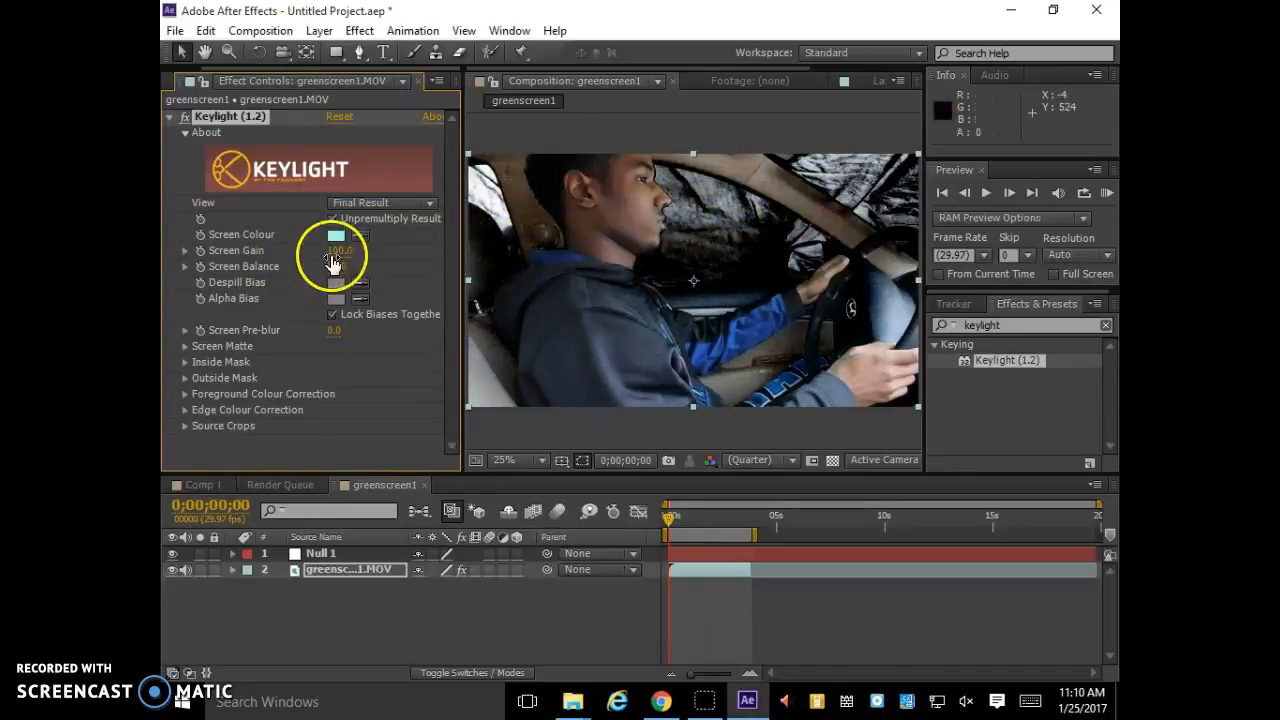
drag(336, 251, 381, 257)
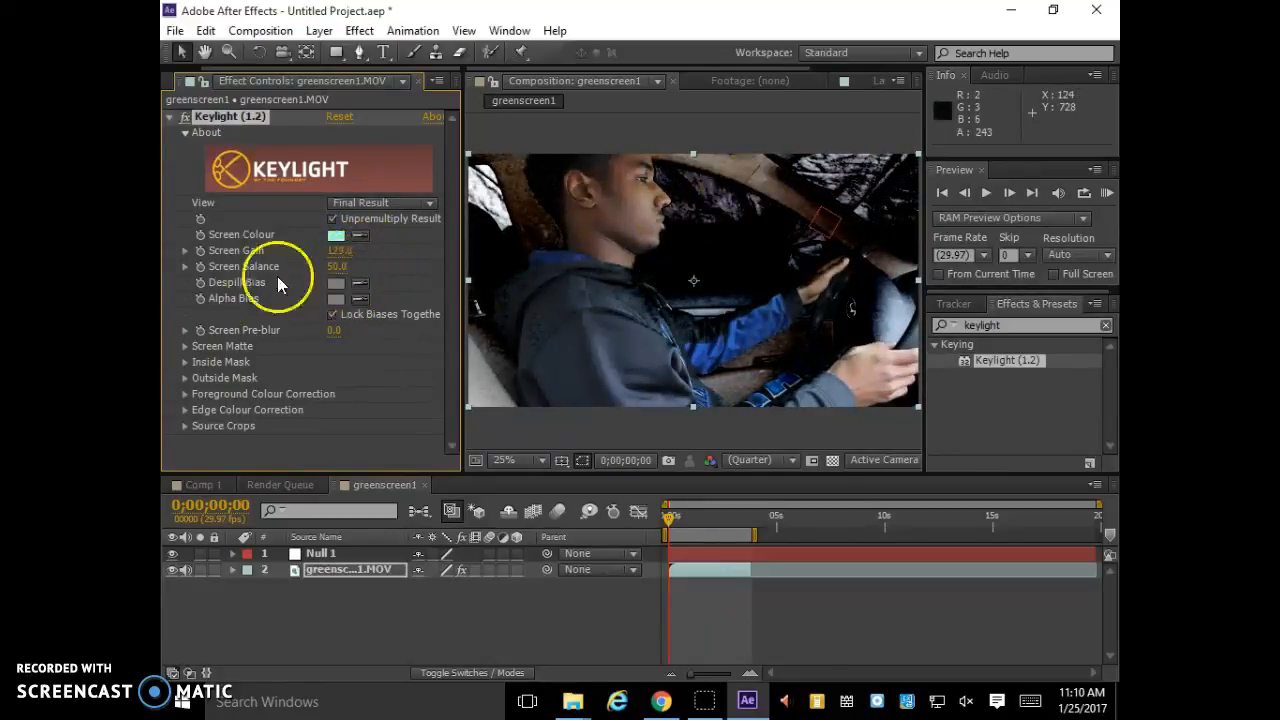
mouse_move(337, 270)
mouse_down()
mouse_move(297, 286)
mouse_move(366, 271)
mouse_move(345, 268)
mouse_up()
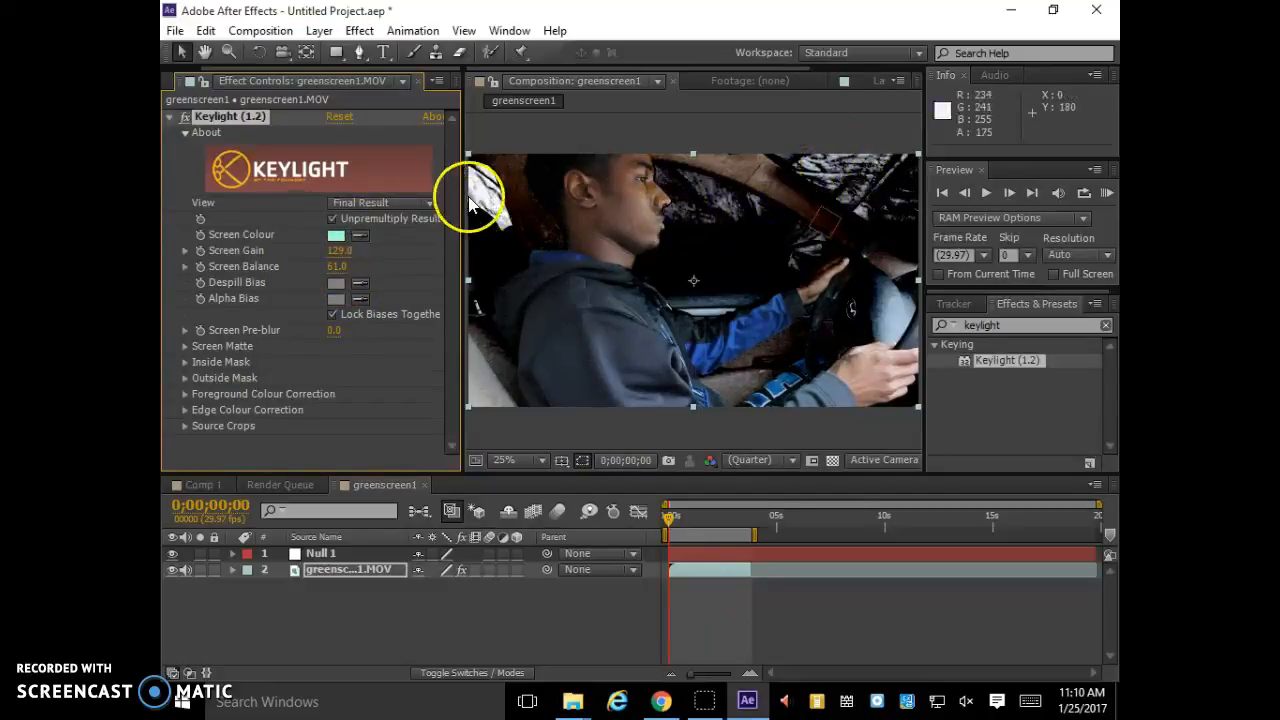
In Keylight's Status view, refine the screen matte with Clip White 48, Clip Rollback 1.7 and Screen Shrink/Grow 1.0
click(427, 203)
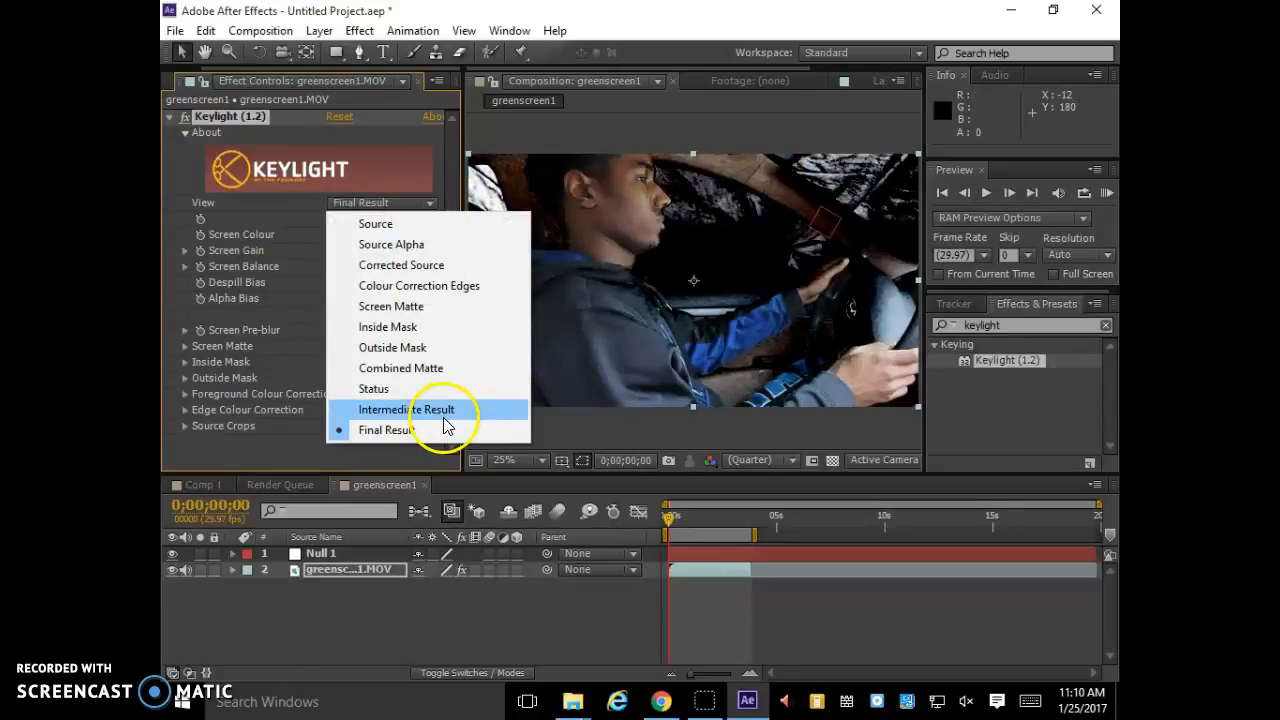
click(400, 389)
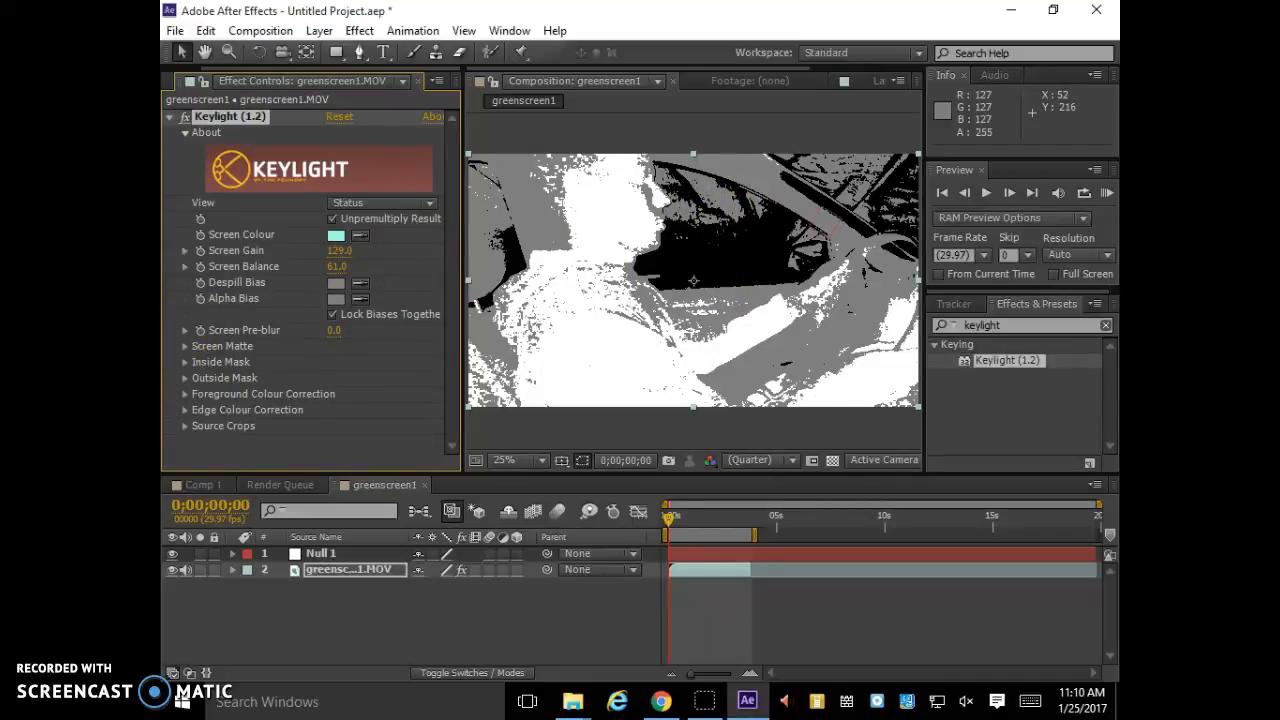
click(187, 347)
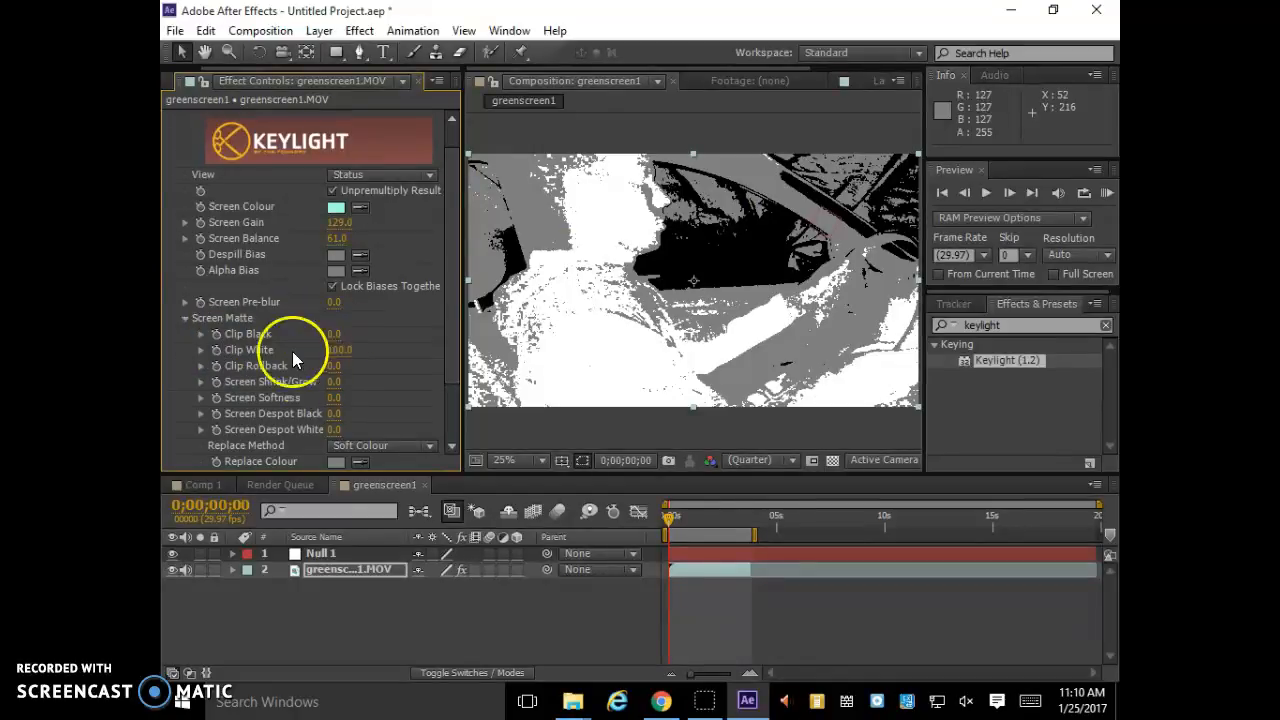
mouse_move(331, 341)
mouse_down()
mouse_move(351, 337)
mouse_move(297, 338)
mouse_move(328, 346)
mouse_move(318, 352)
mouse_move(210, 349)
mouse_move(277, 343)
mouse_move(316, 366)
mouse_move(351, 364)
mouse_move(311, 364)
mouse_move(363, 334)
mouse_move(317, 332)
mouse_up()
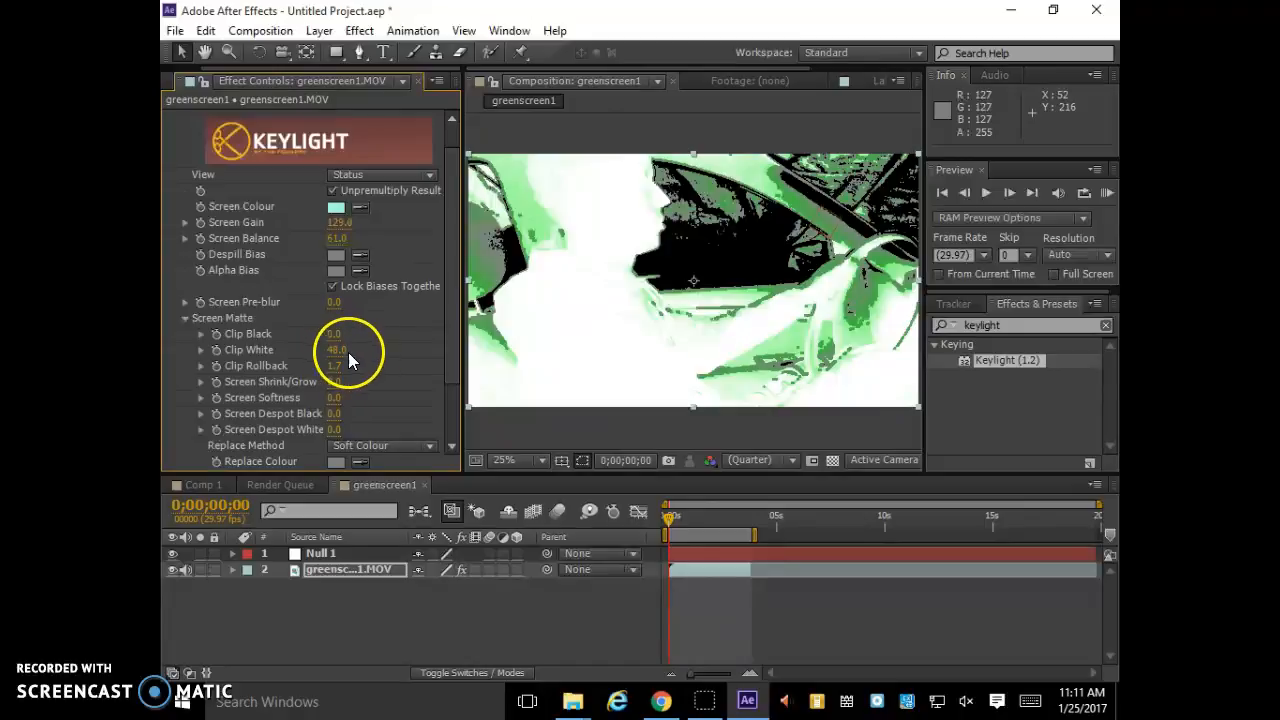
mouse_move(336, 382)
mouse_down()
mouse_move(358, 376)
mouse_move(323, 380)
mouse_up()
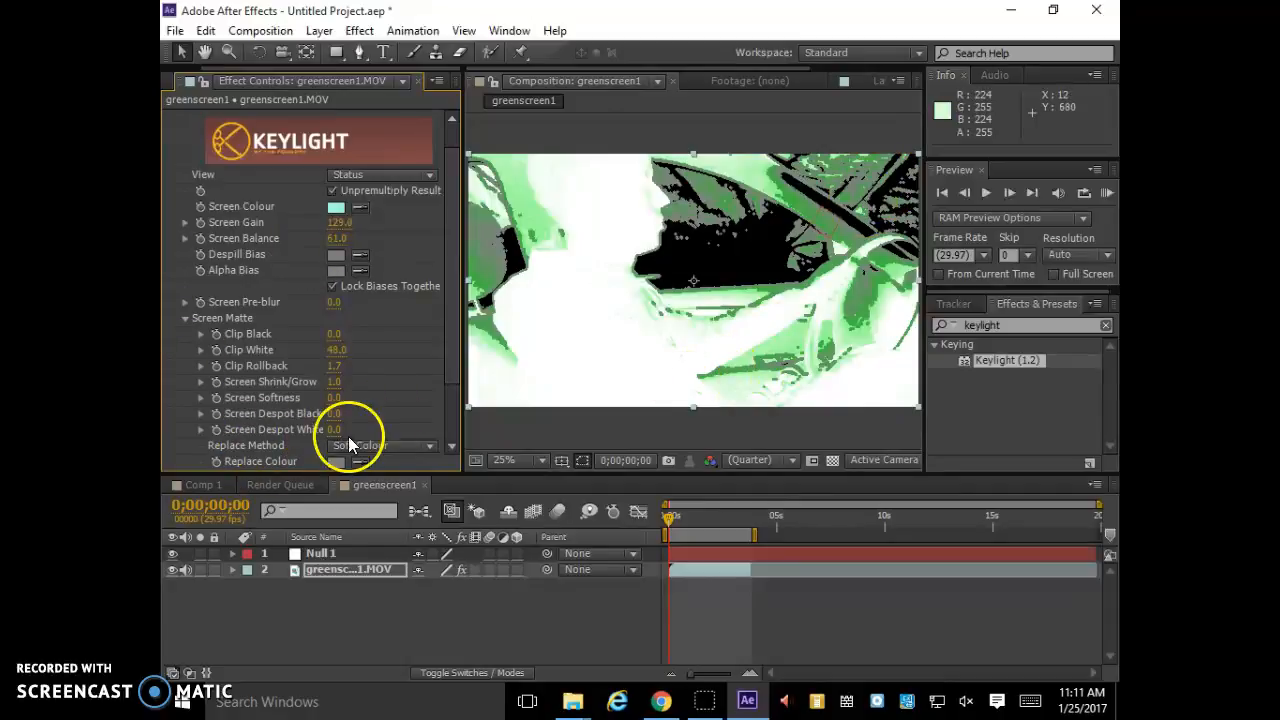
scroll(386, 378, down, 1)
scroll(386, 378, down, 1)
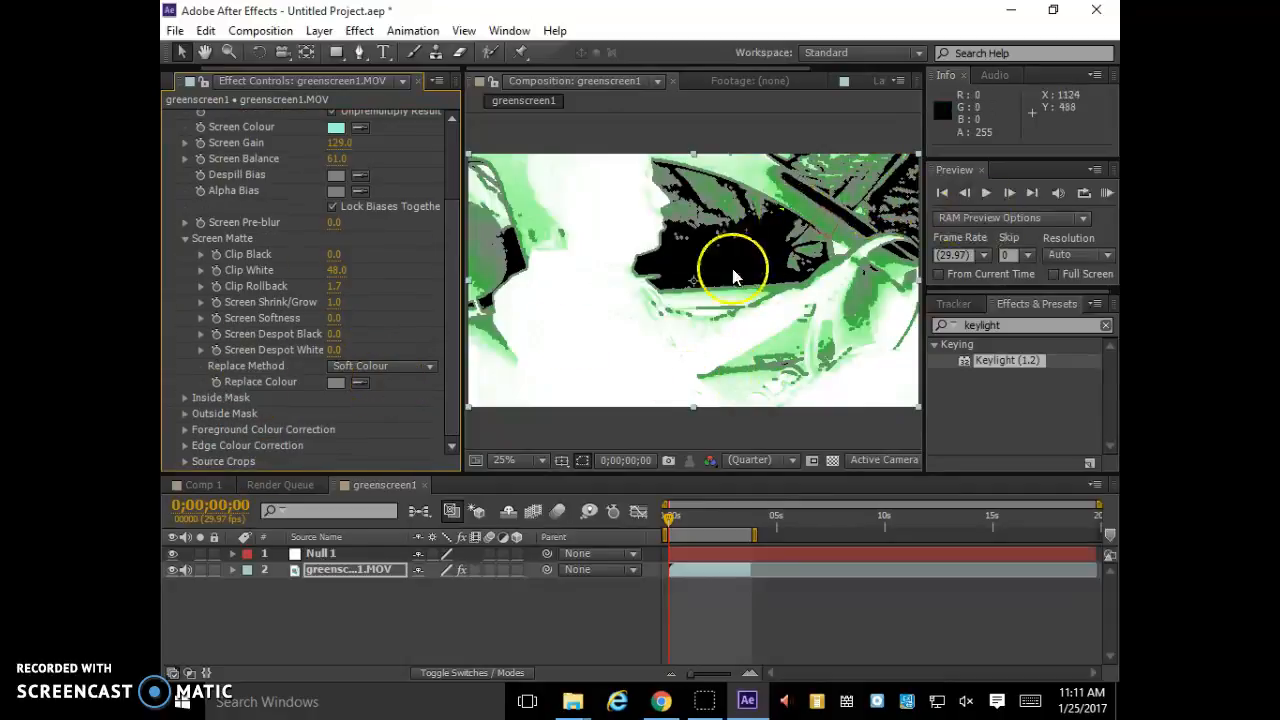
scroll(314, 214, up, 3)
Return Keylight to the Final Result view and delete the effect from the footage layer
click(405, 203)
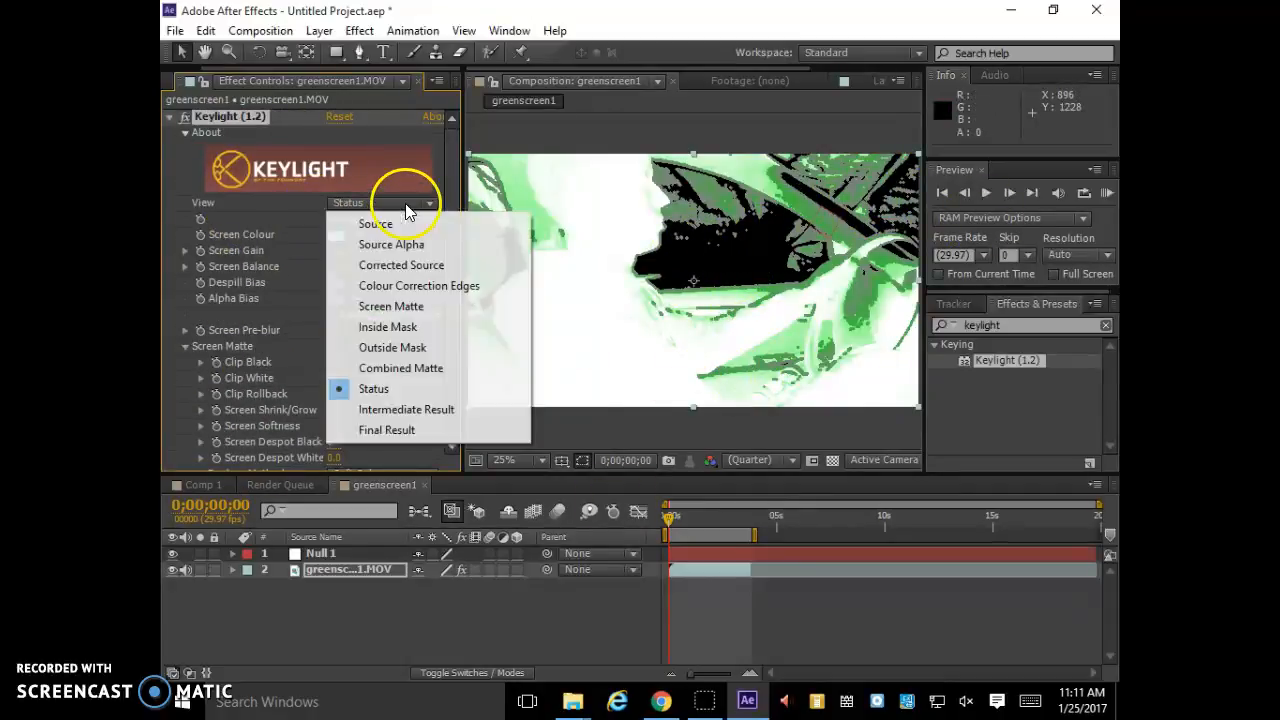
click(415, 430)
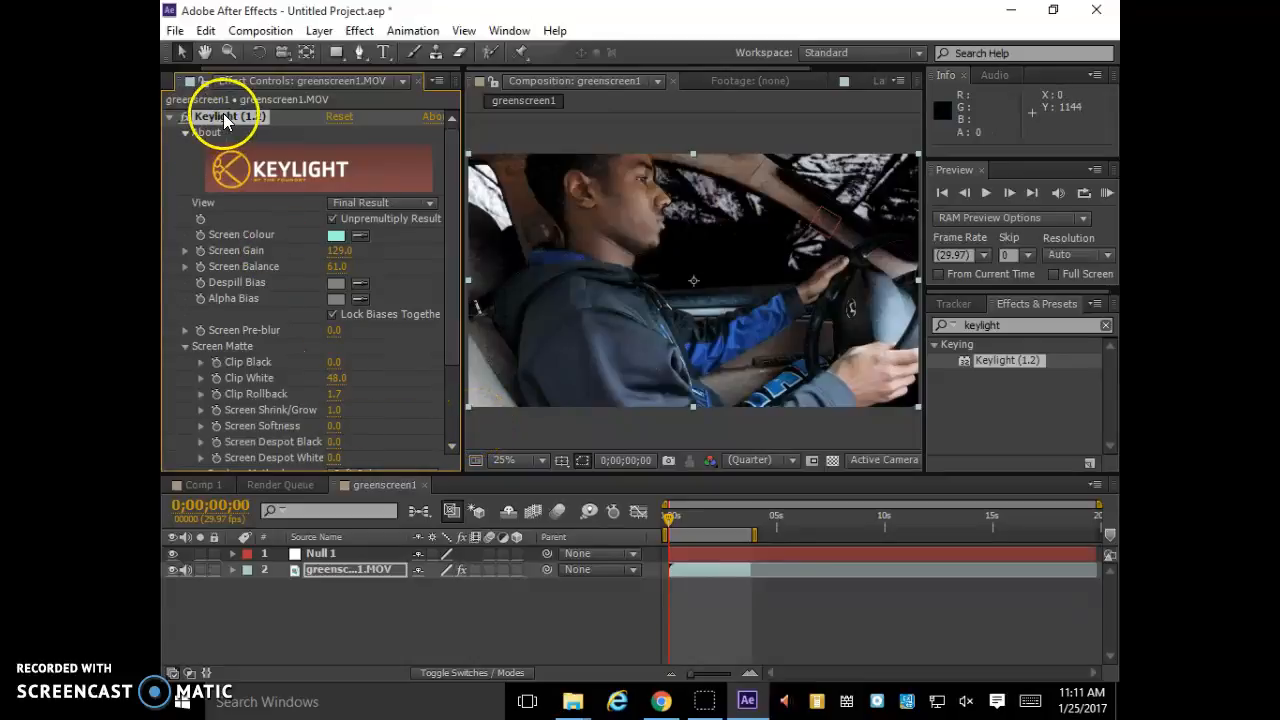
key(Delete)
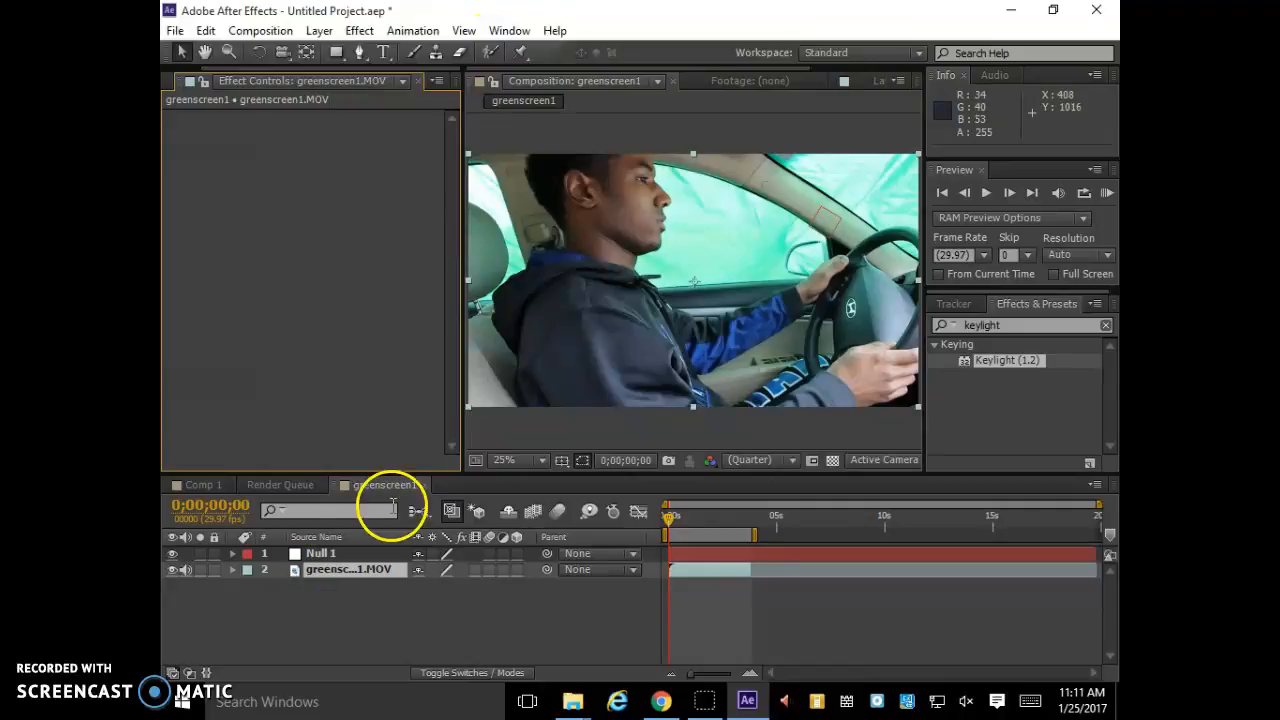
Open the greenscreen1.MOV layer on its own and outline the green area inside the side window with a Roto Brush stroke
double_click(330, 575)
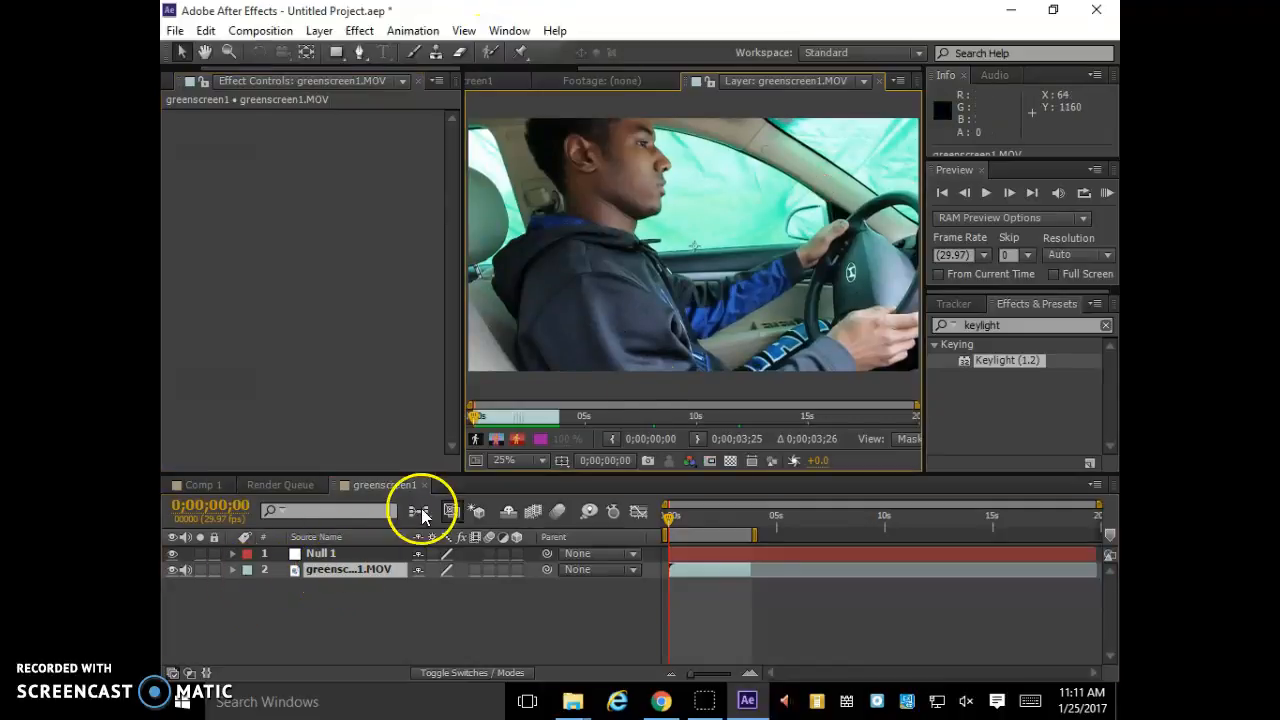
click(490, 53)
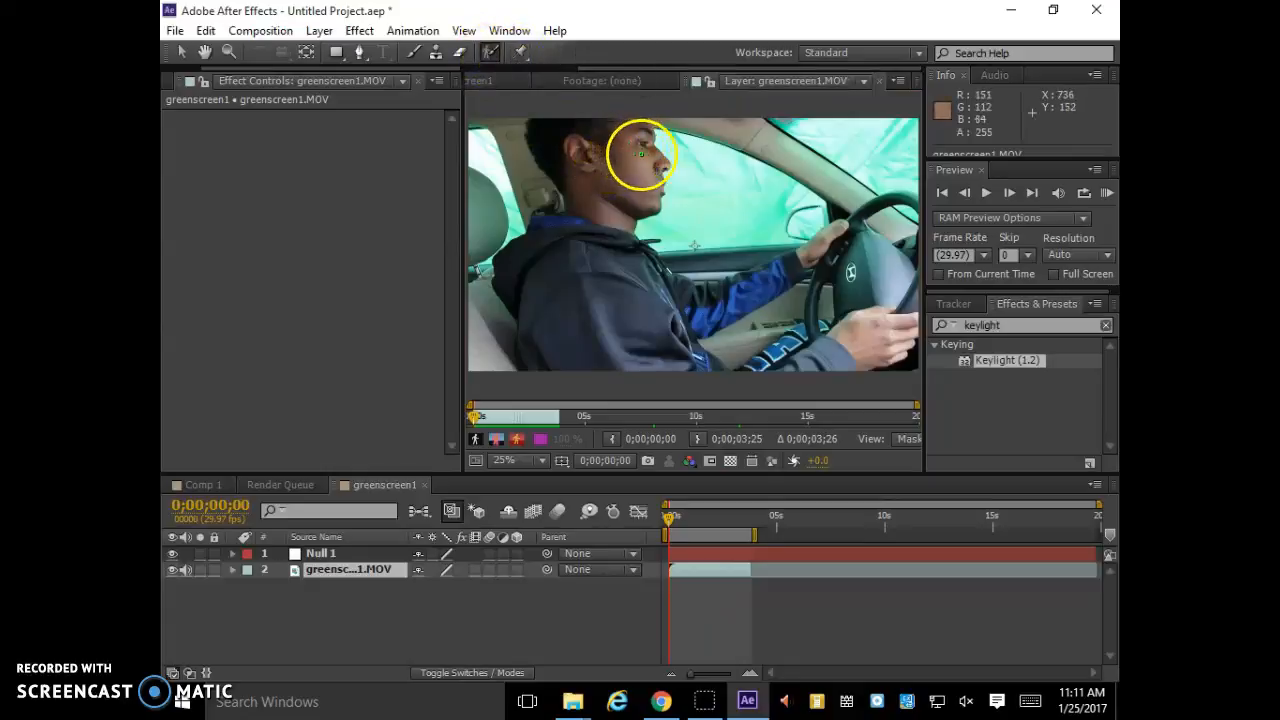
drag(667, 137, 697, 151)
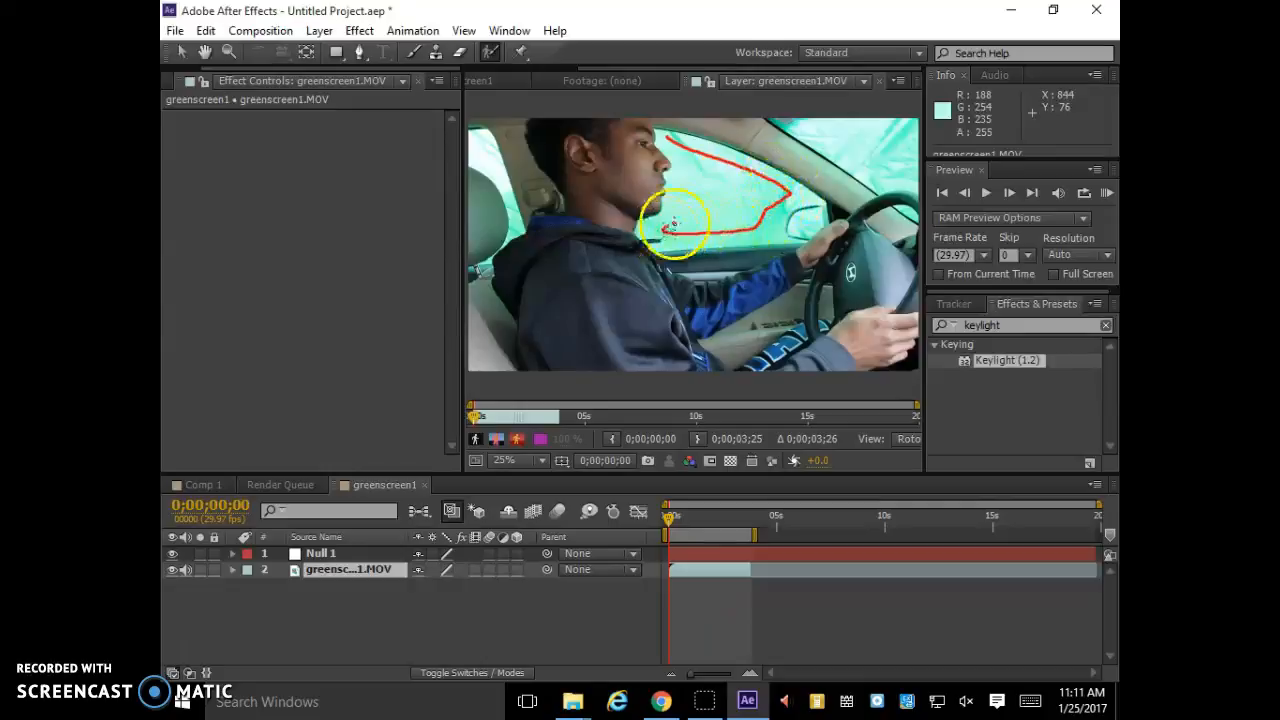
drag(668, 160, 667, 163)
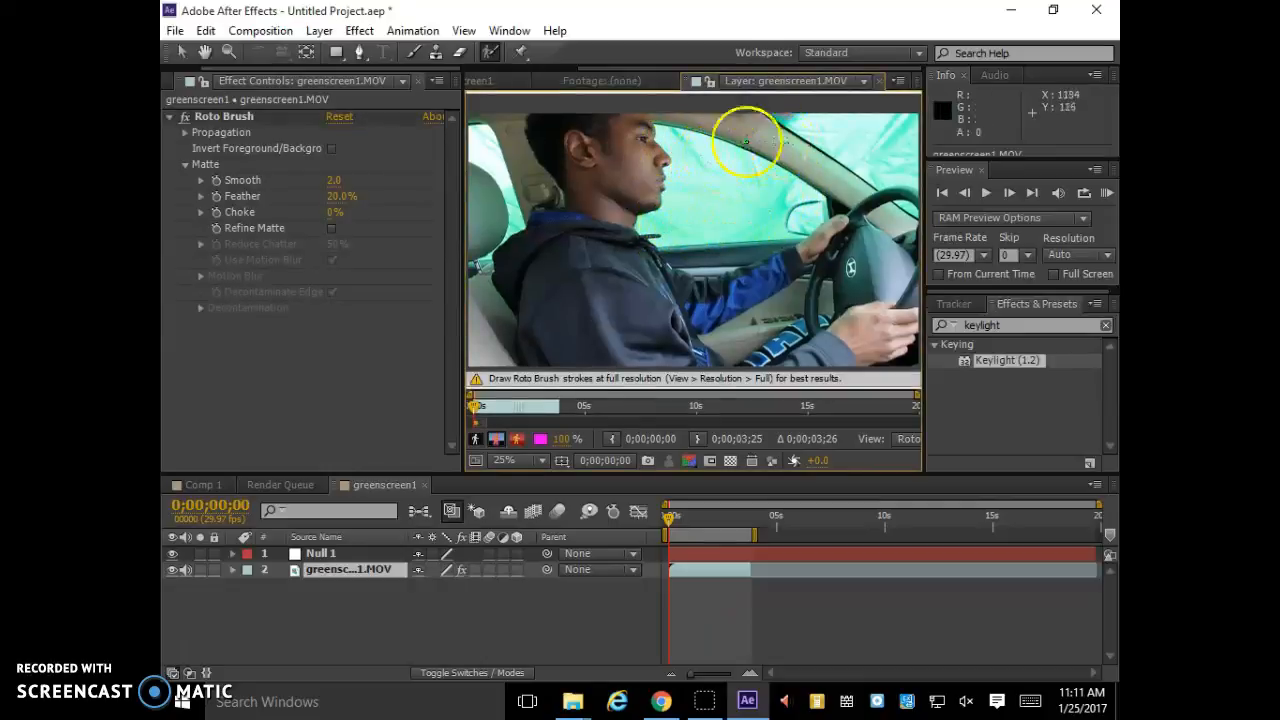
Refine the Roto Brush boundary with strokes along the side window's upper frame, the door edge and the area beside the seat
mouse_move(826, 163)
mouse_down()
mouse_move(878, 234)
mouse_move(870, 302)
mouse_move(798, 313)
mouse_move(753, 292)
mouse_move(636, 310)
mouse_move(595, 244)
mouse_move(601, 186)
mouse_move(563, 152)
mouse_move(528, 150)
mouse_move(508, 115)
mouse_move(481, 113)
mouse_move(705, 121)
mouse_up()
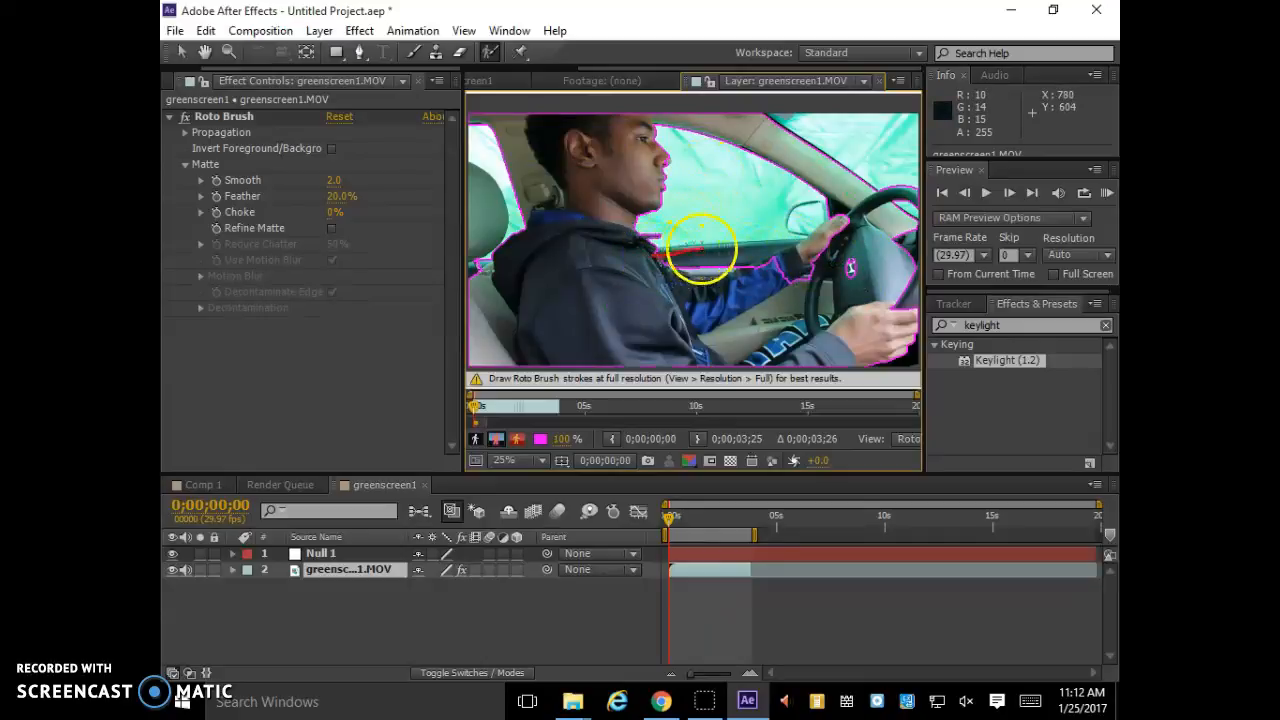
mouse_move(751, 250)
mouse_down()
mouse_move(806, 251)
mouse_move(841, 229)
mouse_move(826, 218)
mouse_up()
mouse_move(649, 254)
mouse_down()
mouse_move(803, 249)
mouse_move(842, 229)
mouse_move(806, 229)
mouse_move(822, 213)
mouse_move(823, 251)
mouse_move(656, 261)
mouse_up()
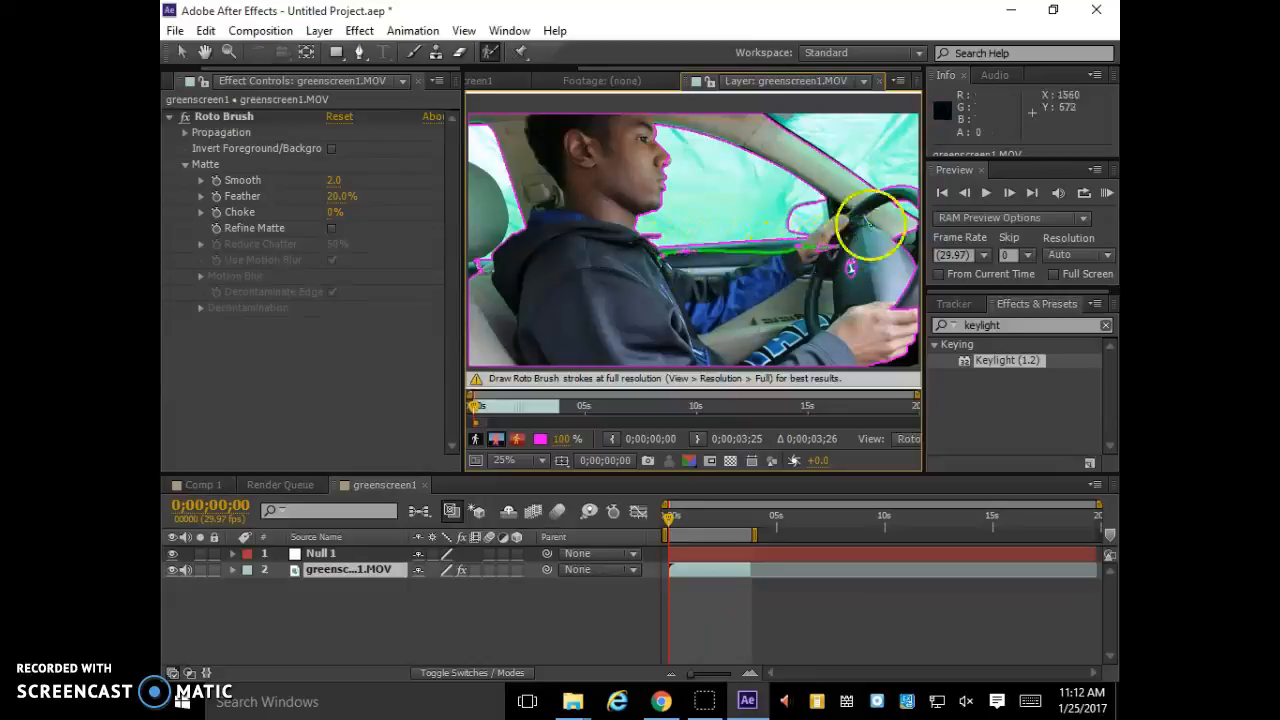
drag(482, 263, 473, 266)
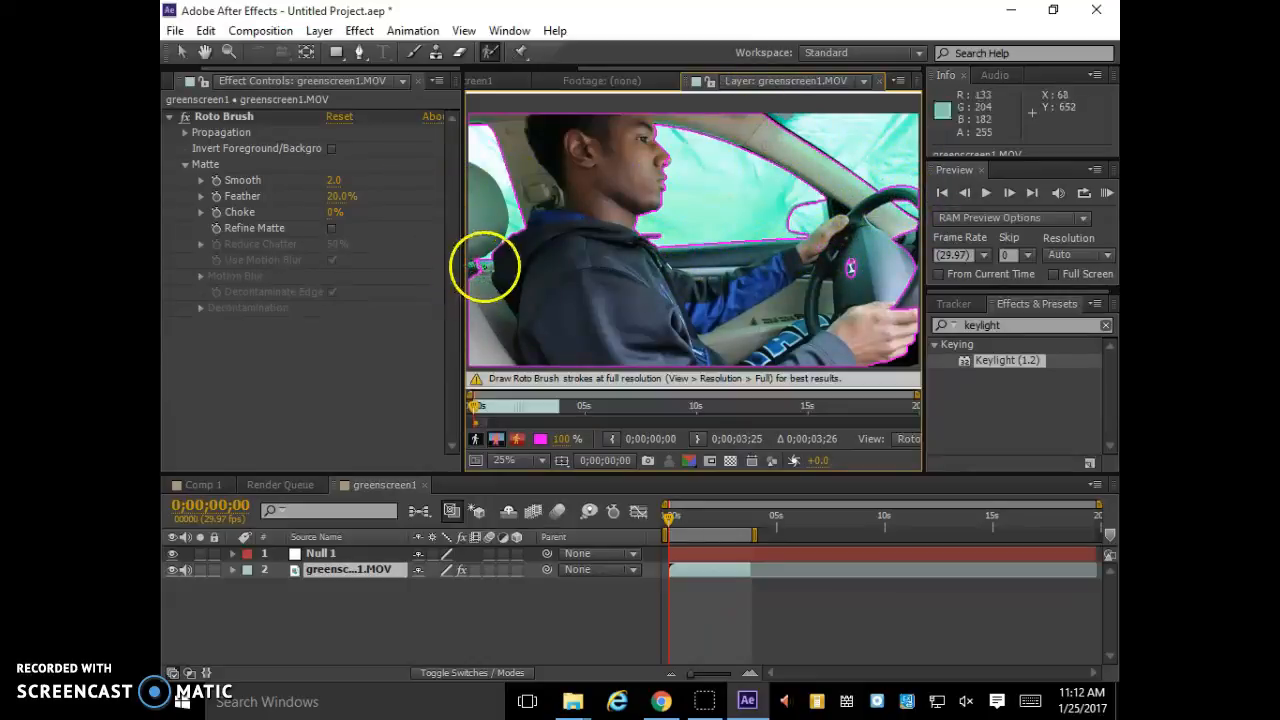
mouse_move(468, 166)
mouse_down()
mouse_move(496, 208)
mouse_move(476, 237)
mouse_move(484, 267)
mouse_move(569, 341)
mouse_move(579, 373)
mouse_up()
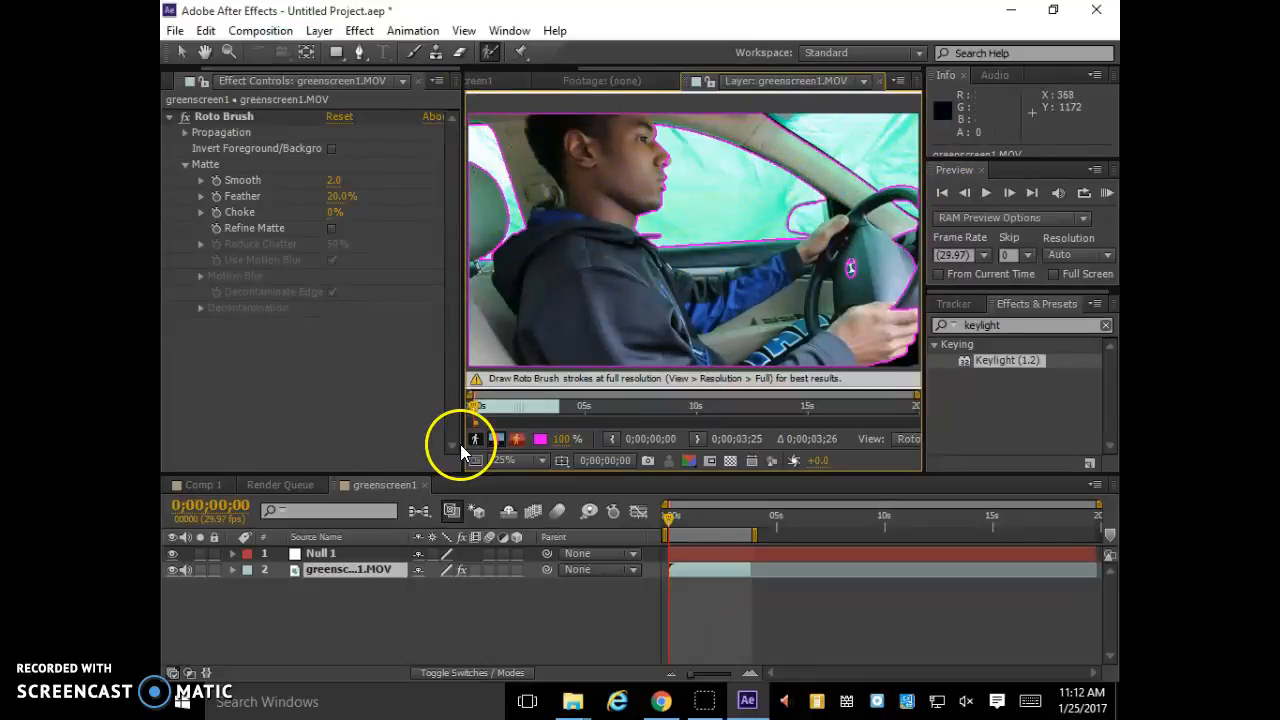
Resize the panels around the layer view to give it and its Roto Brush span a larger working area
drag(483, 421, 563, 424)
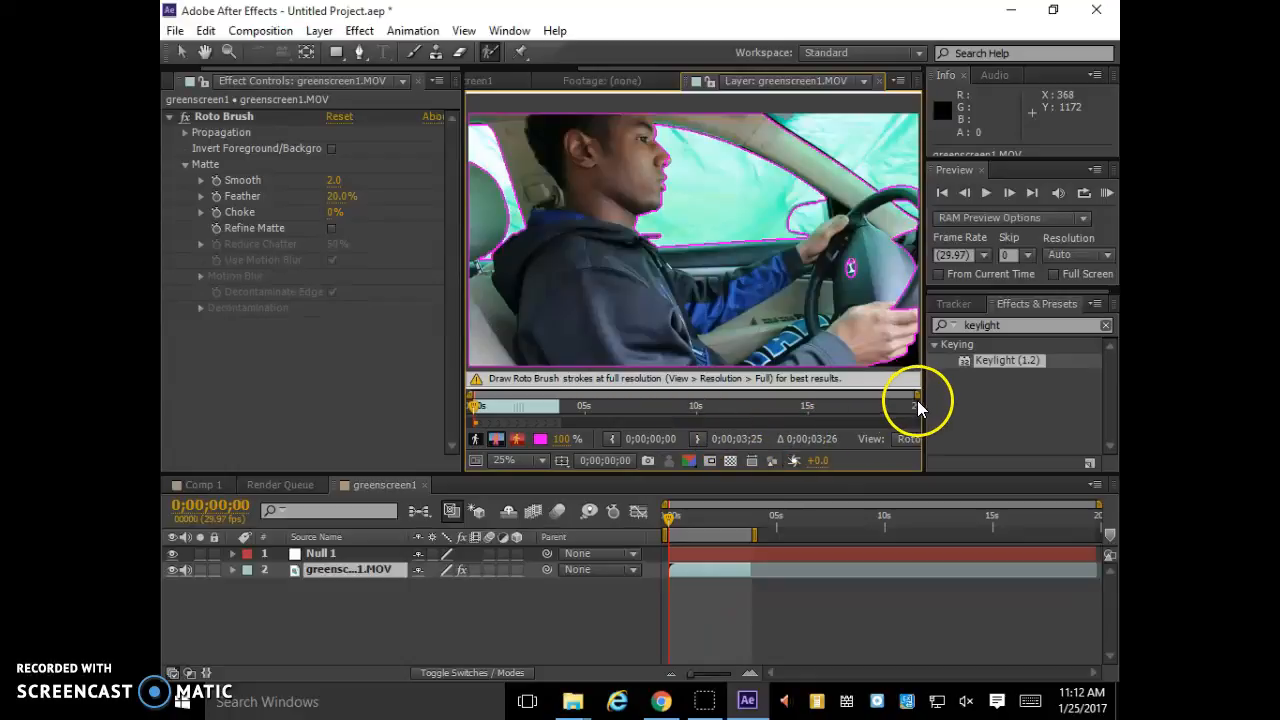
drag(920, 405, 1020, 405)
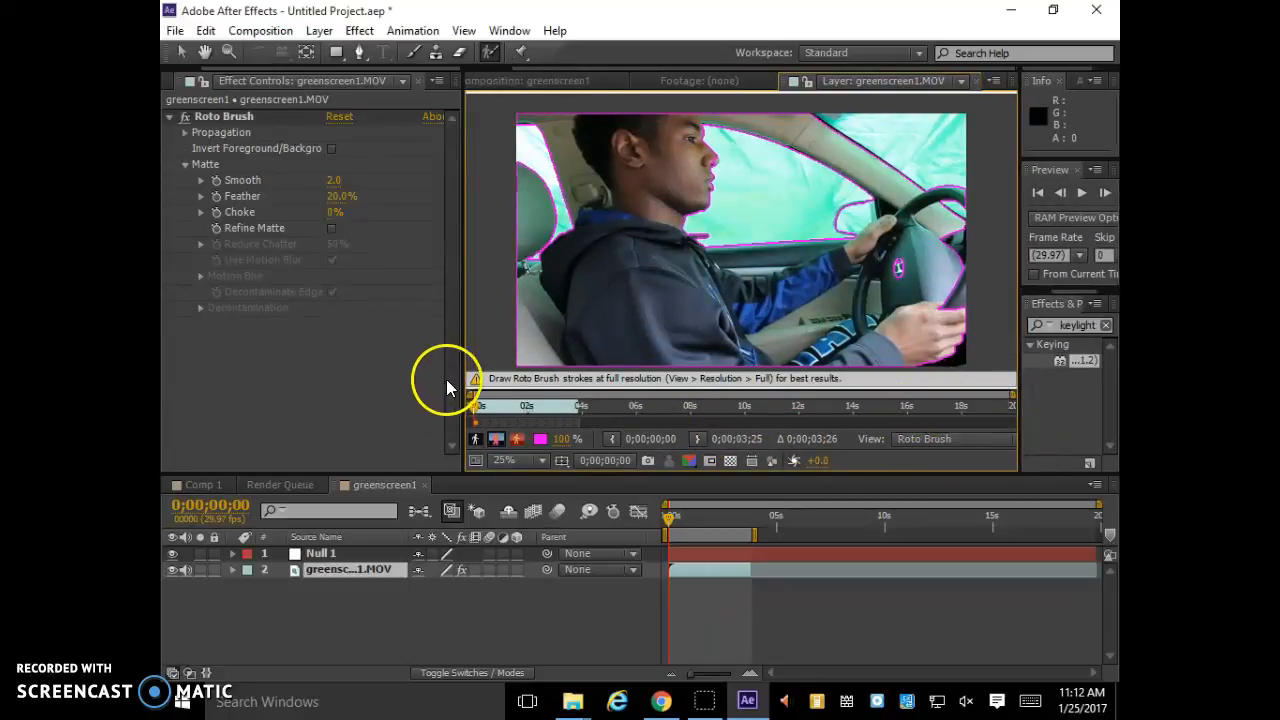
drag(463, 371, 354, 385)
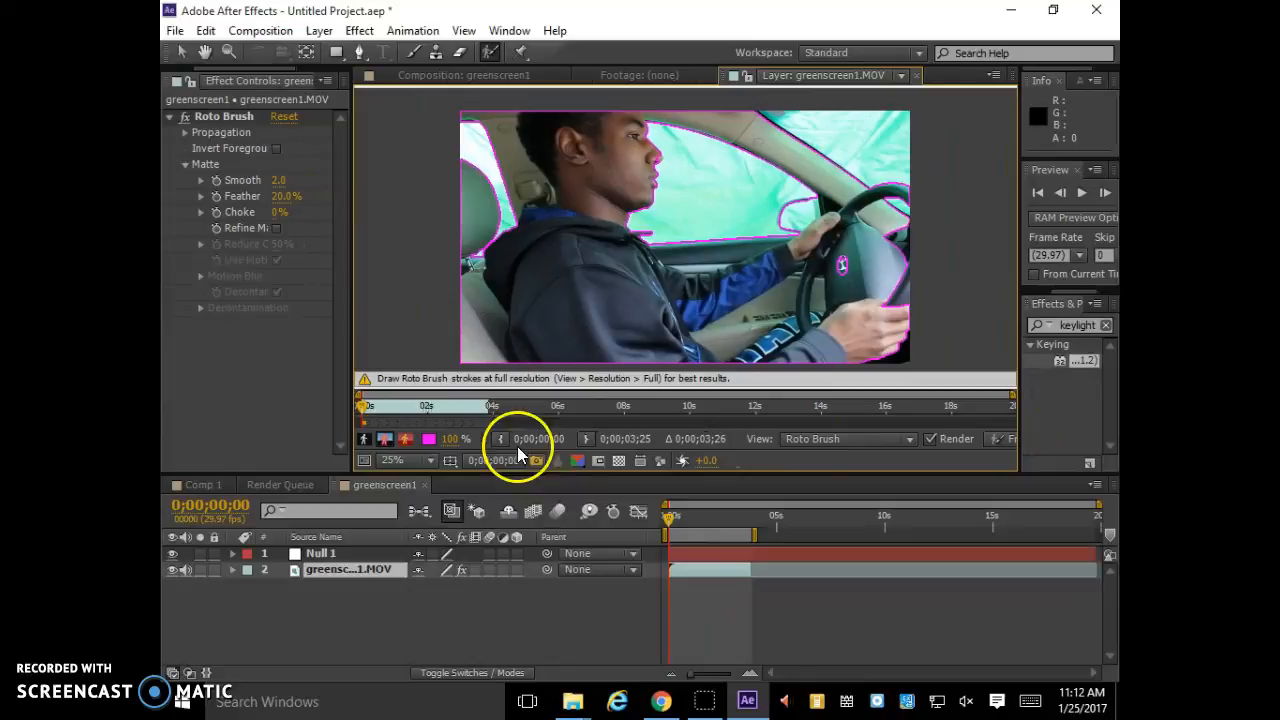
drag(560, 474, 563, 541)
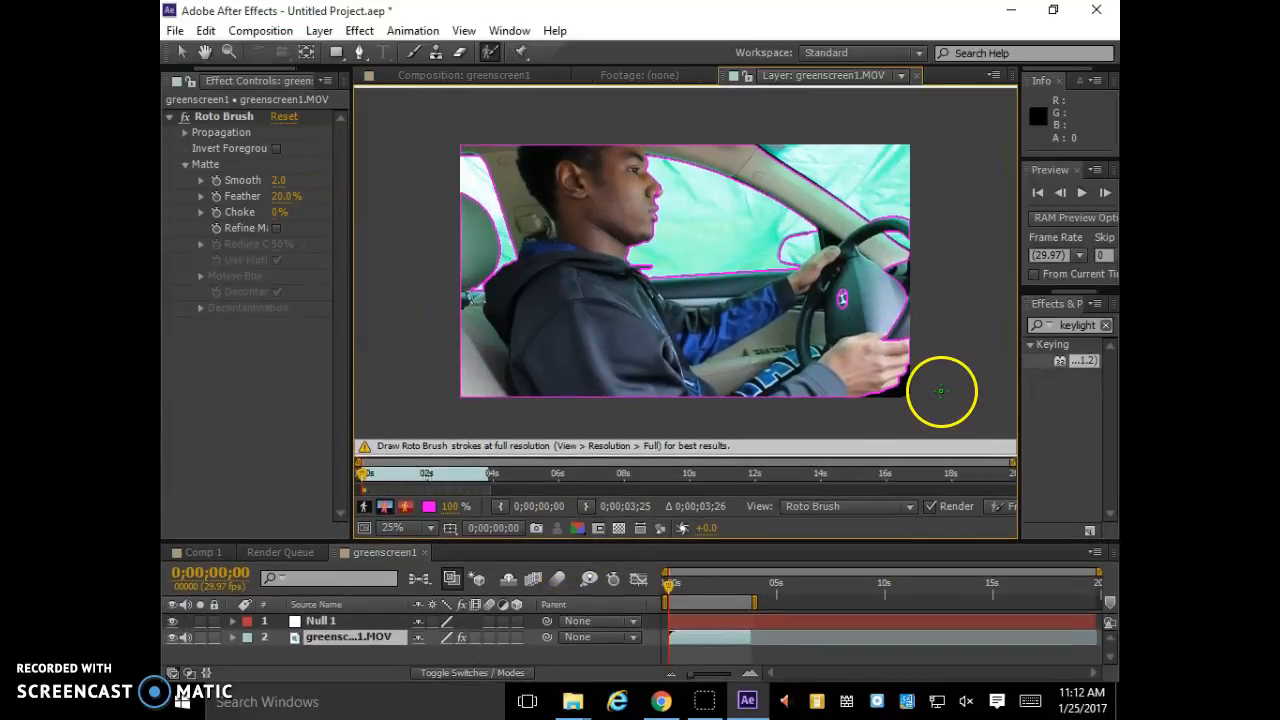
drag(1018, 386, 841, 376)
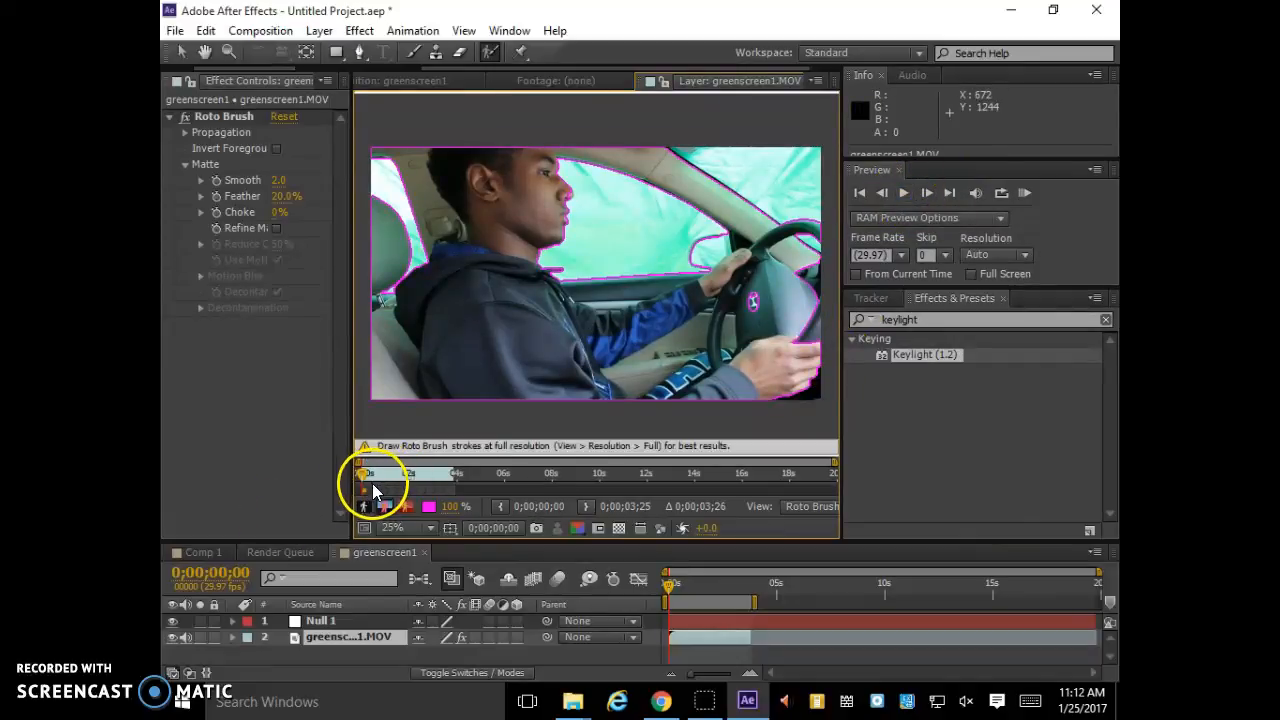
Play the layer through the Roto Brush span to 0;00;03;25 to propagate the outline across its frames
key(space)
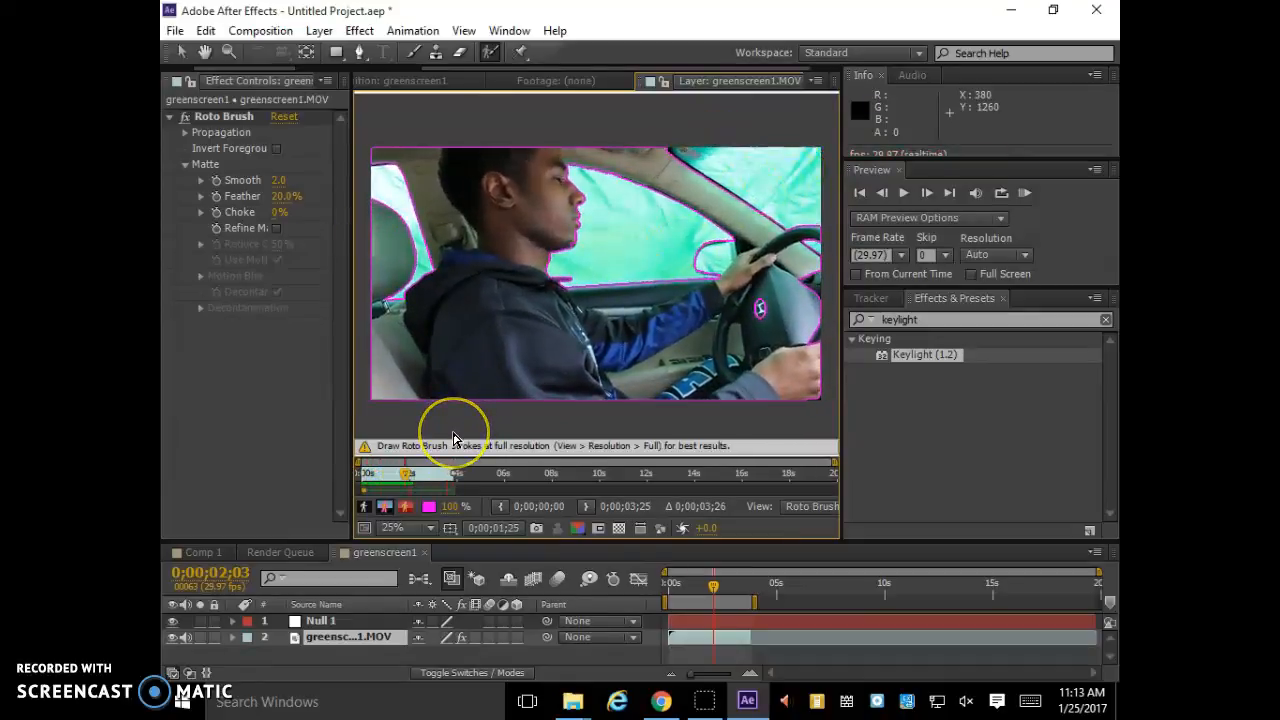
key(space)
drag(440, 480, 349, 489)
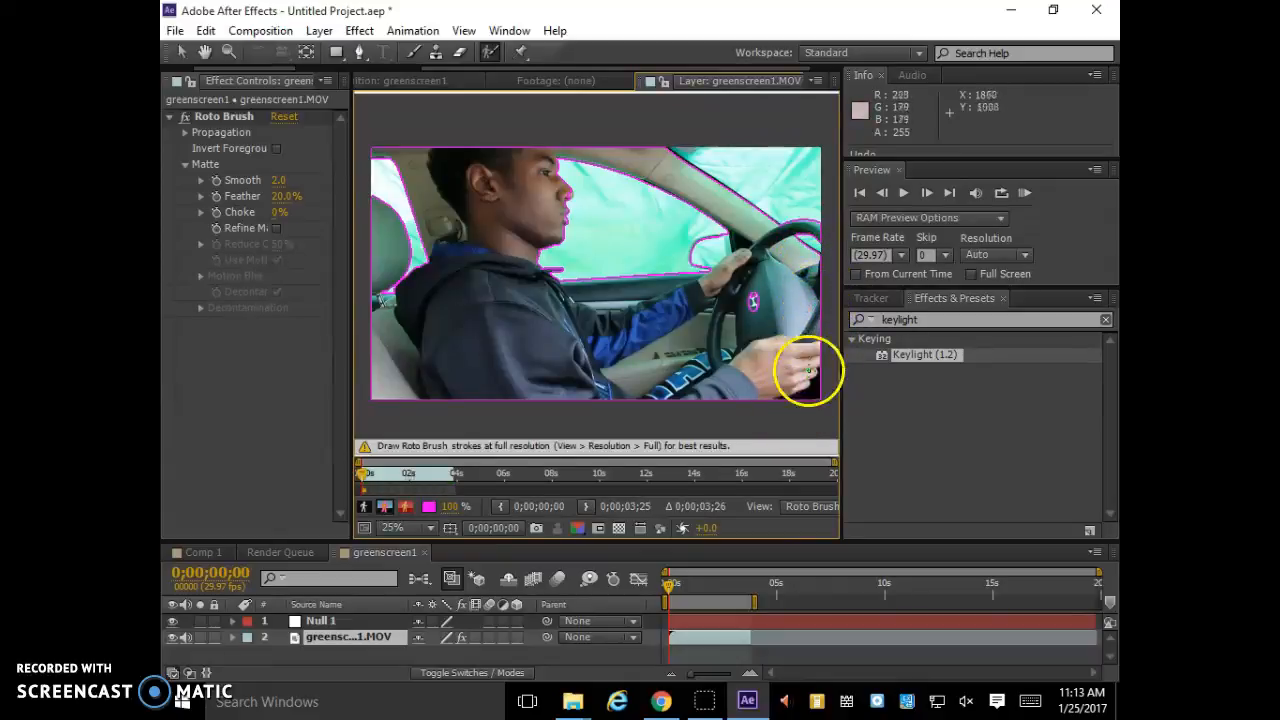
key(Page_Down)
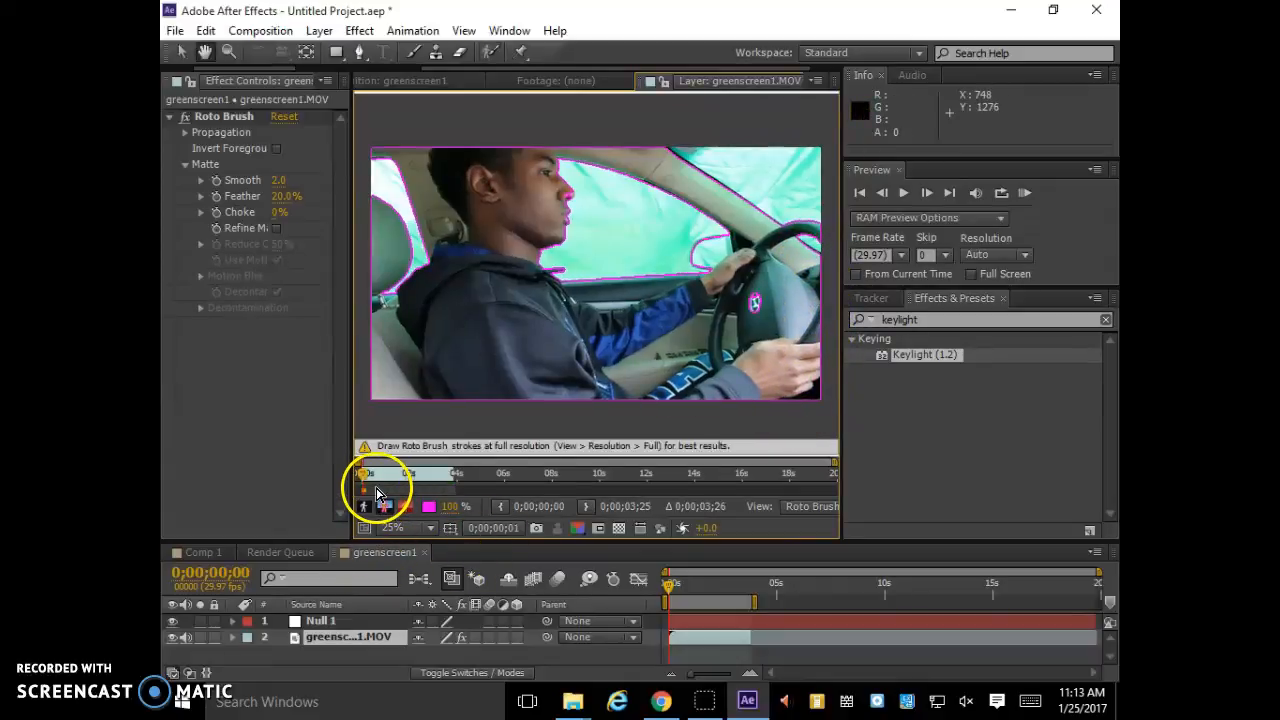
key(space)
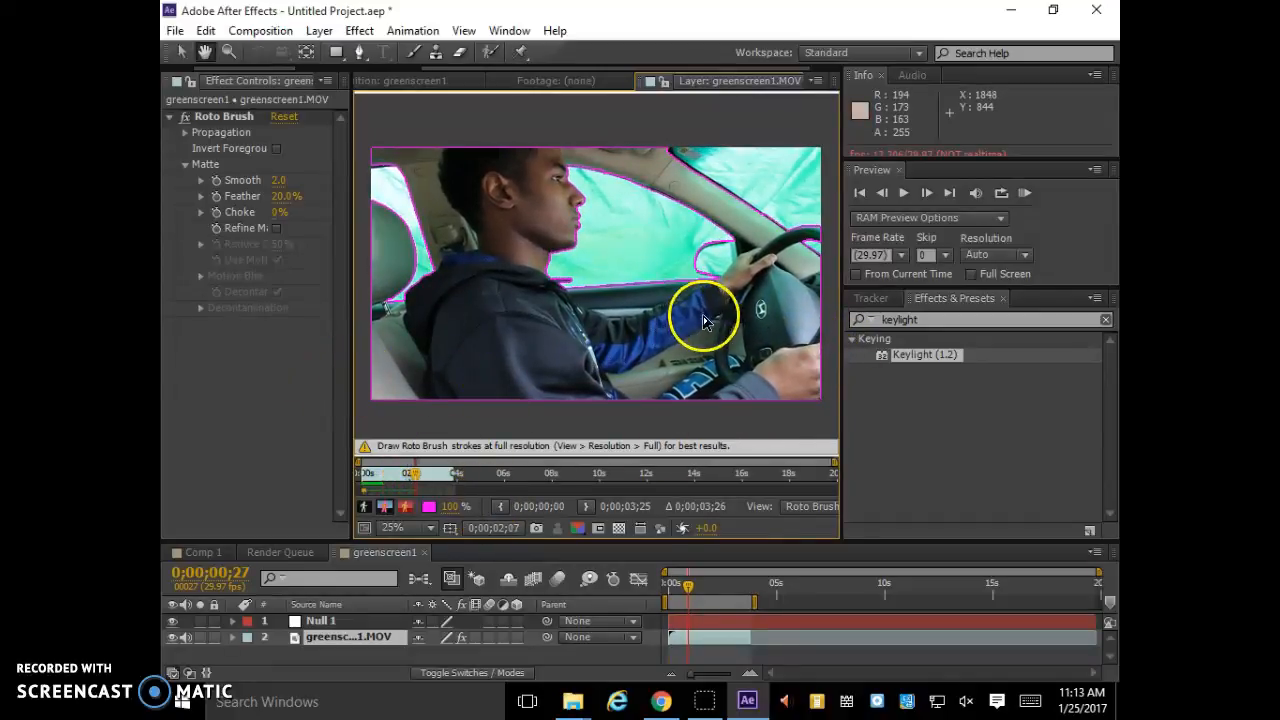
drag(416, 493, 456, 500)
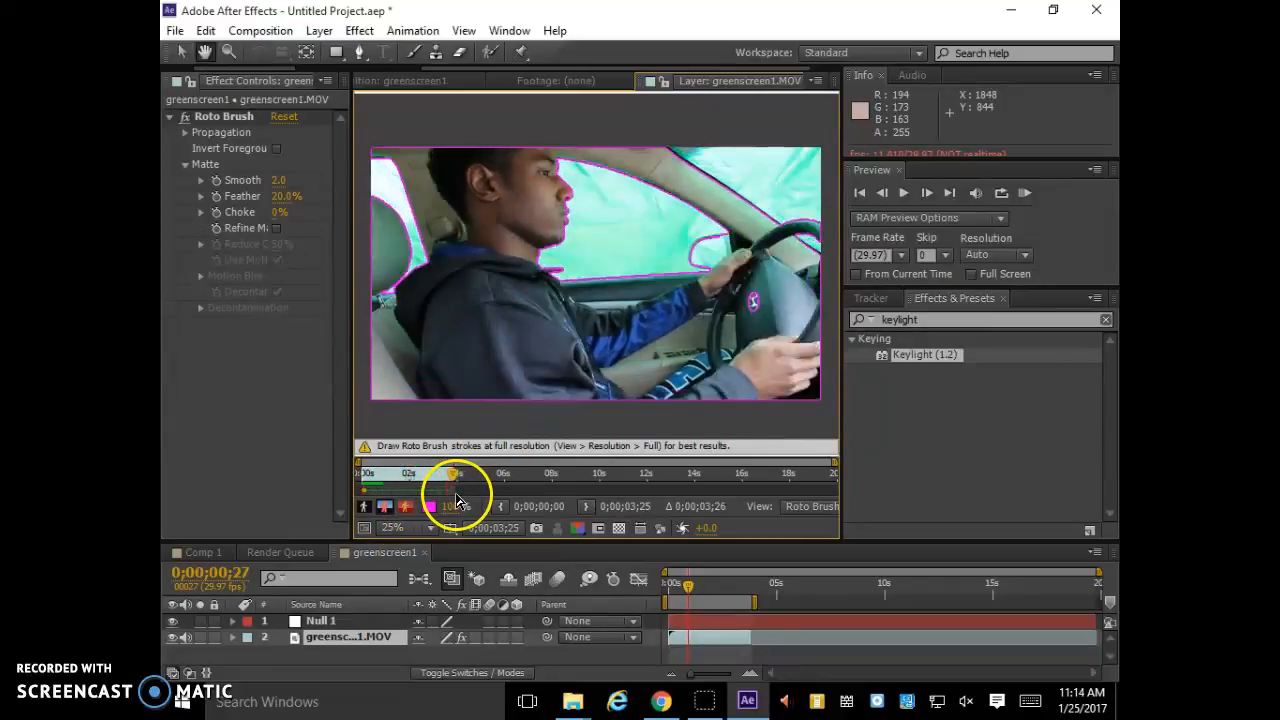
key(space)
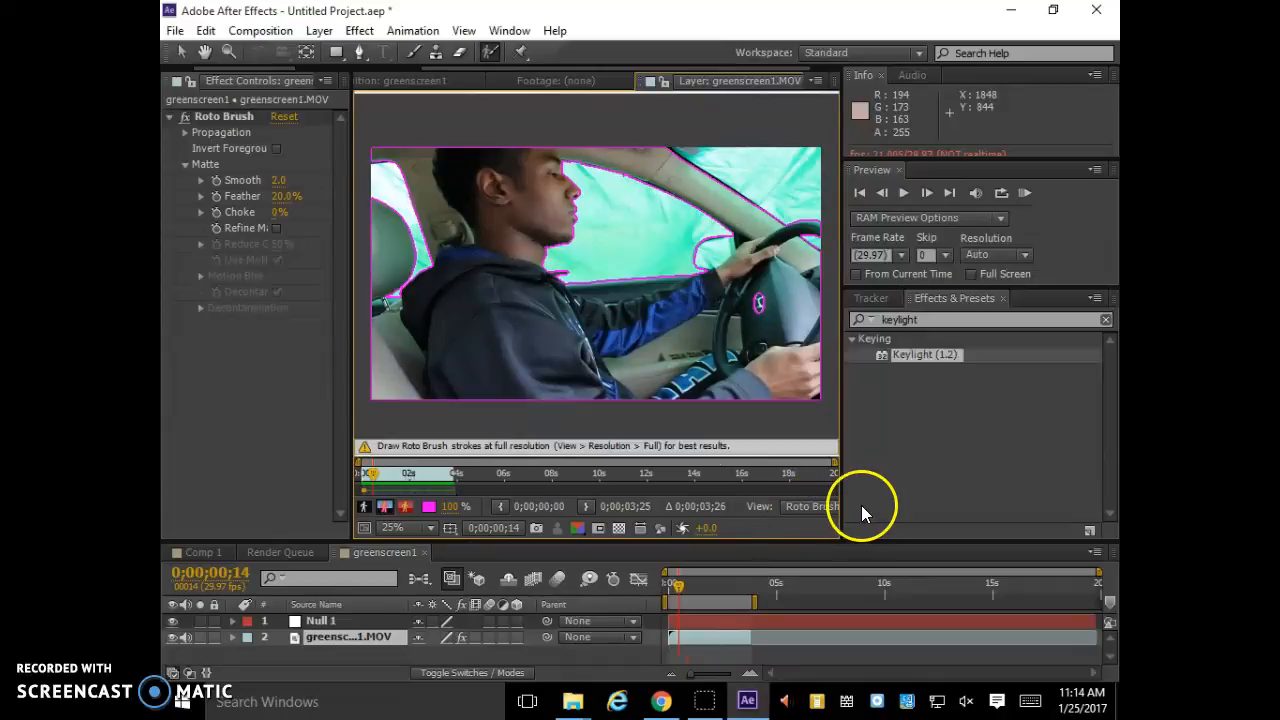
Freeze the Roto Brush segmentation and return to the greenscreen1 composition view
drag(840, 513, 1110, 503)
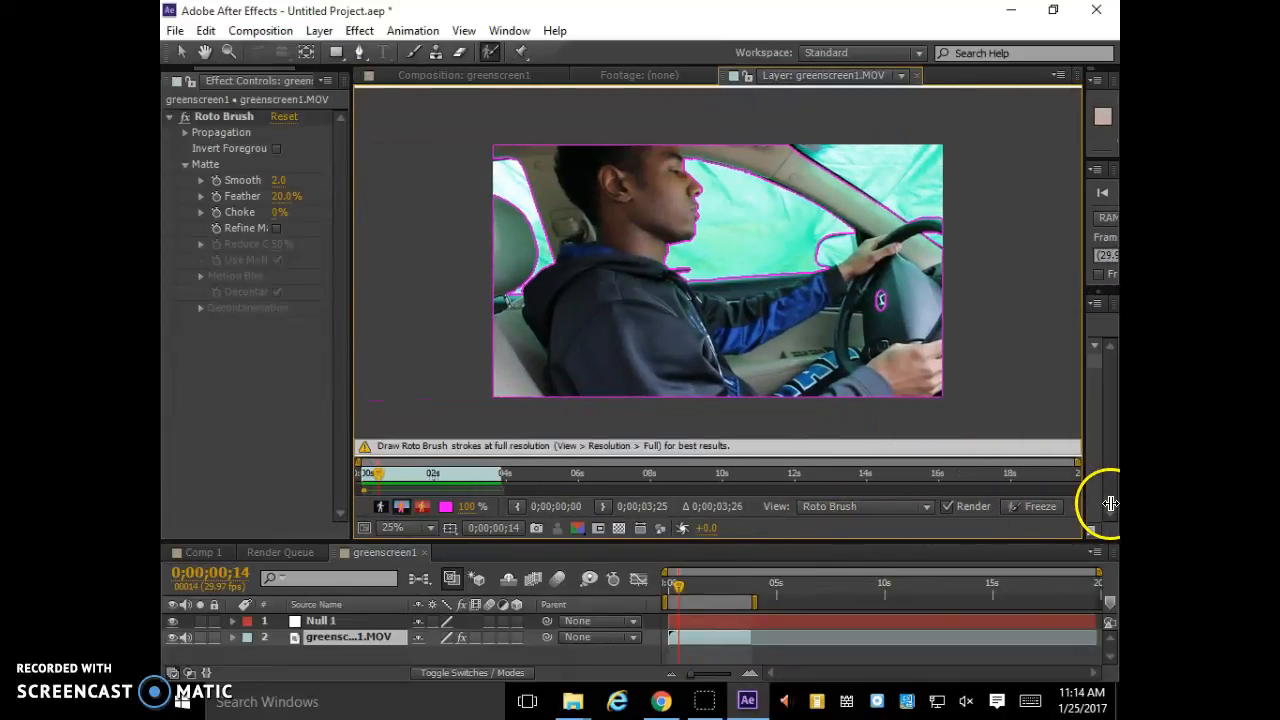
click(1039, 507)
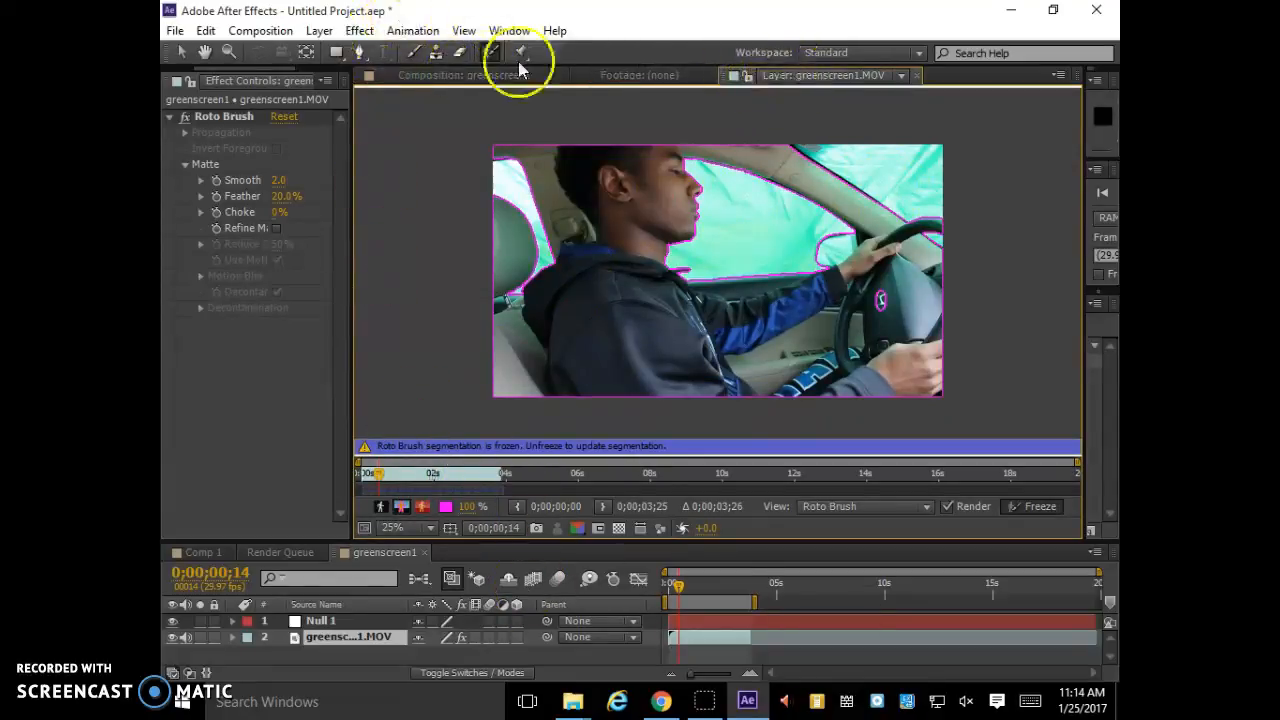
click(426, 76)
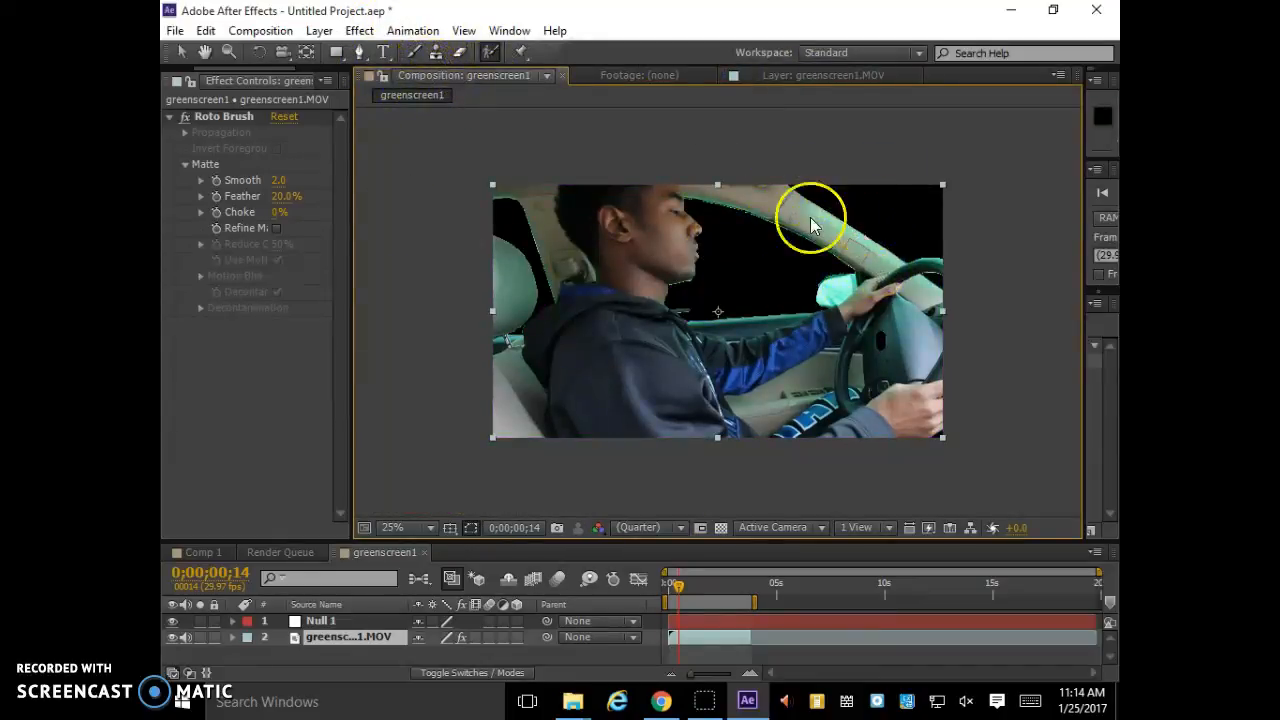
Set the Roto Brush matte's Smooth to 4.2 and Feather to 24.4%, and widen the effect settings area
click(297, 178)
drag(283, 197, 306, 198)
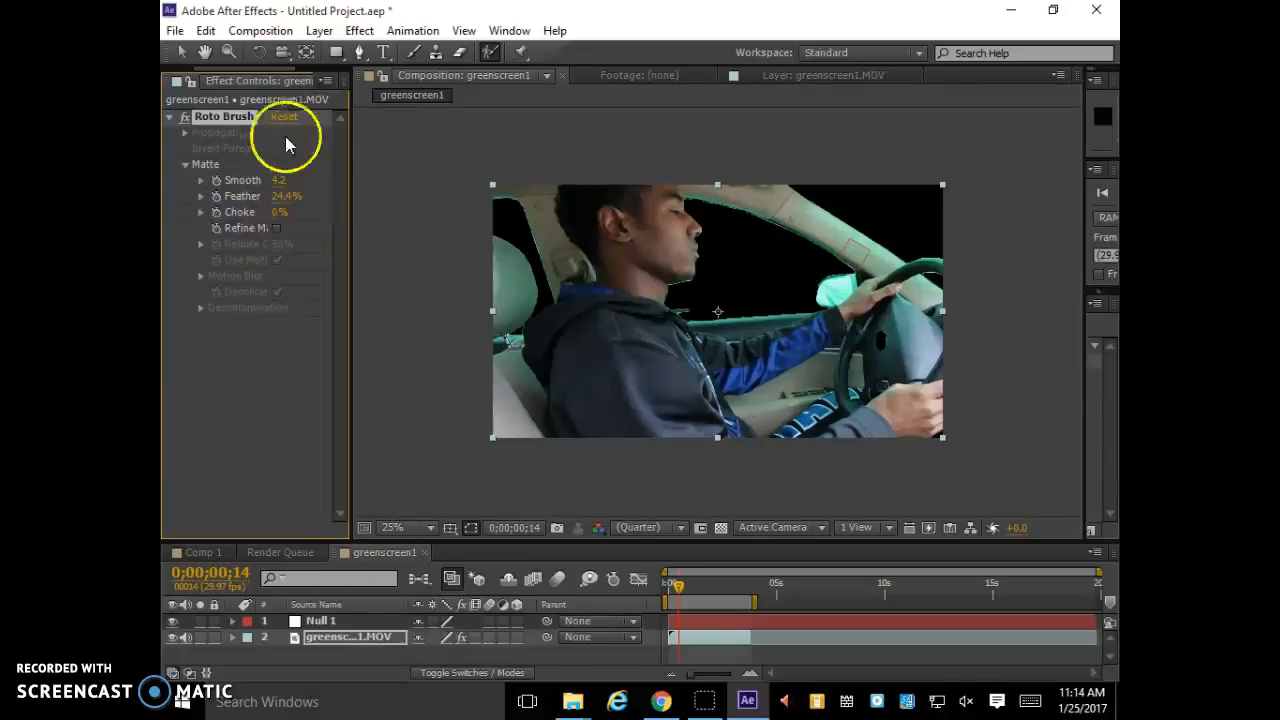
drag(351, 209, 449, 209)
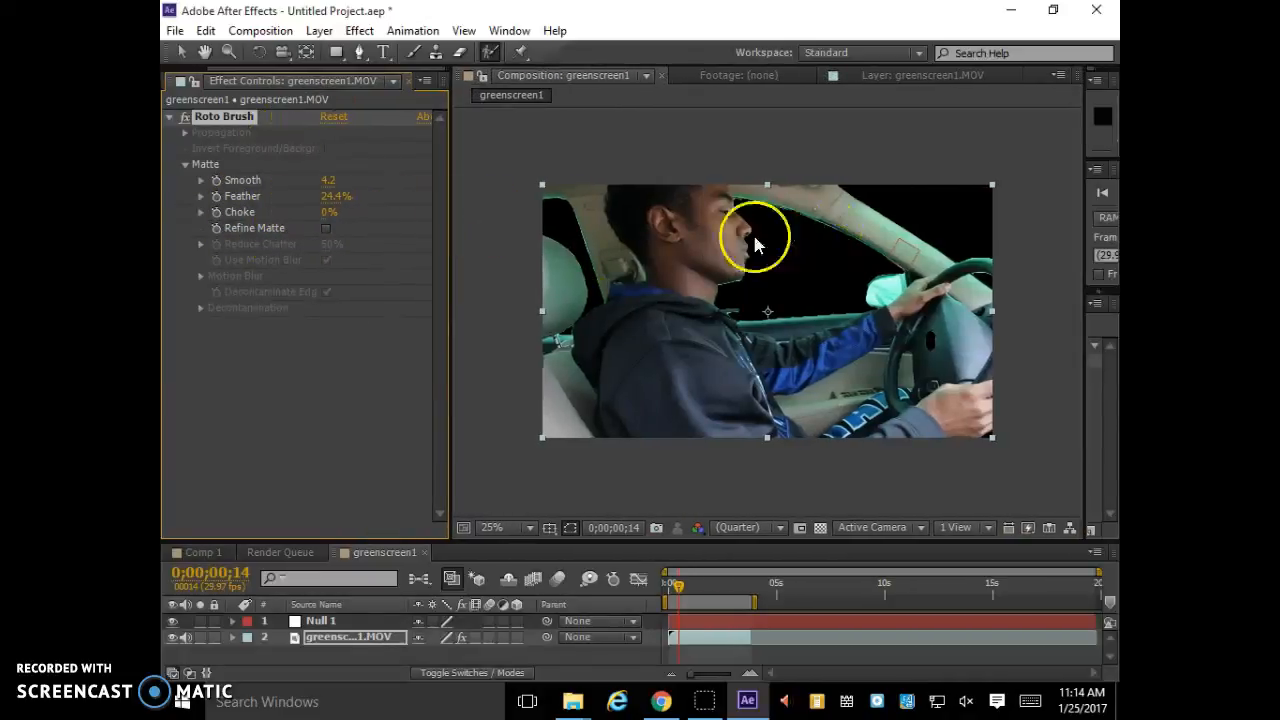
Import the beach image from the Desktop into the project as footage
click(188, 80)
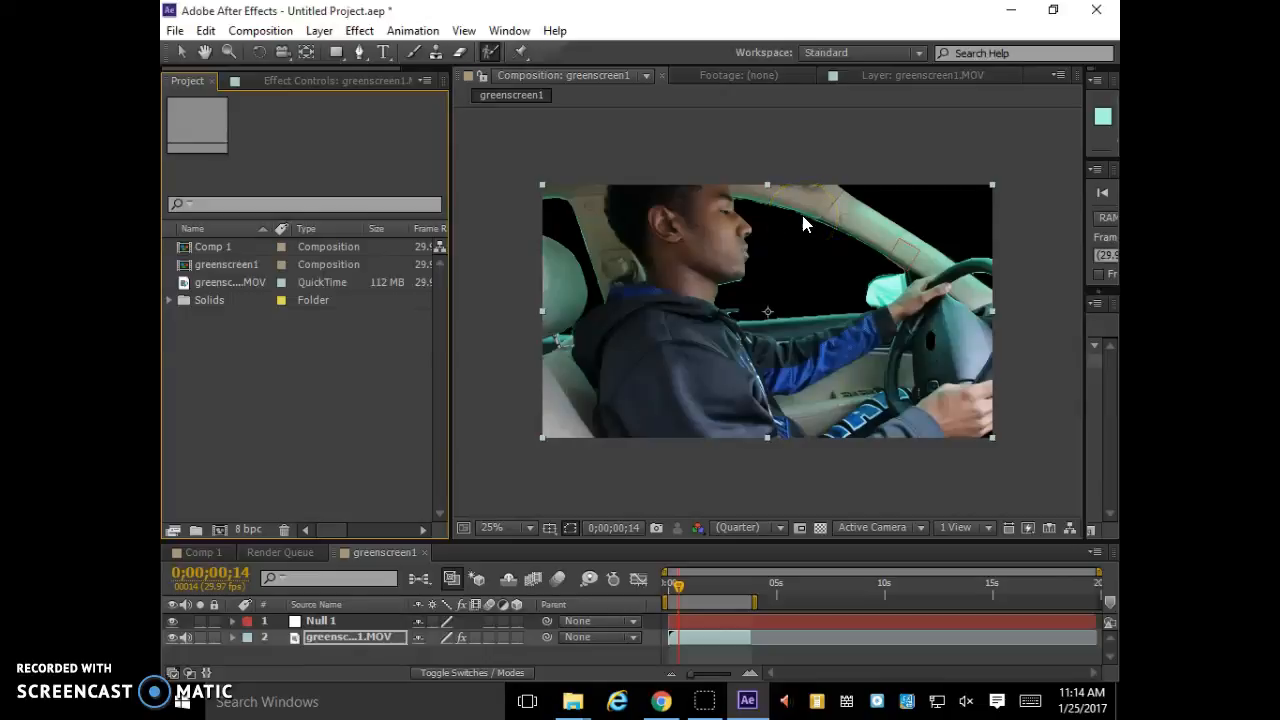
right_click(268, 367)
mouse_move(357, 445)
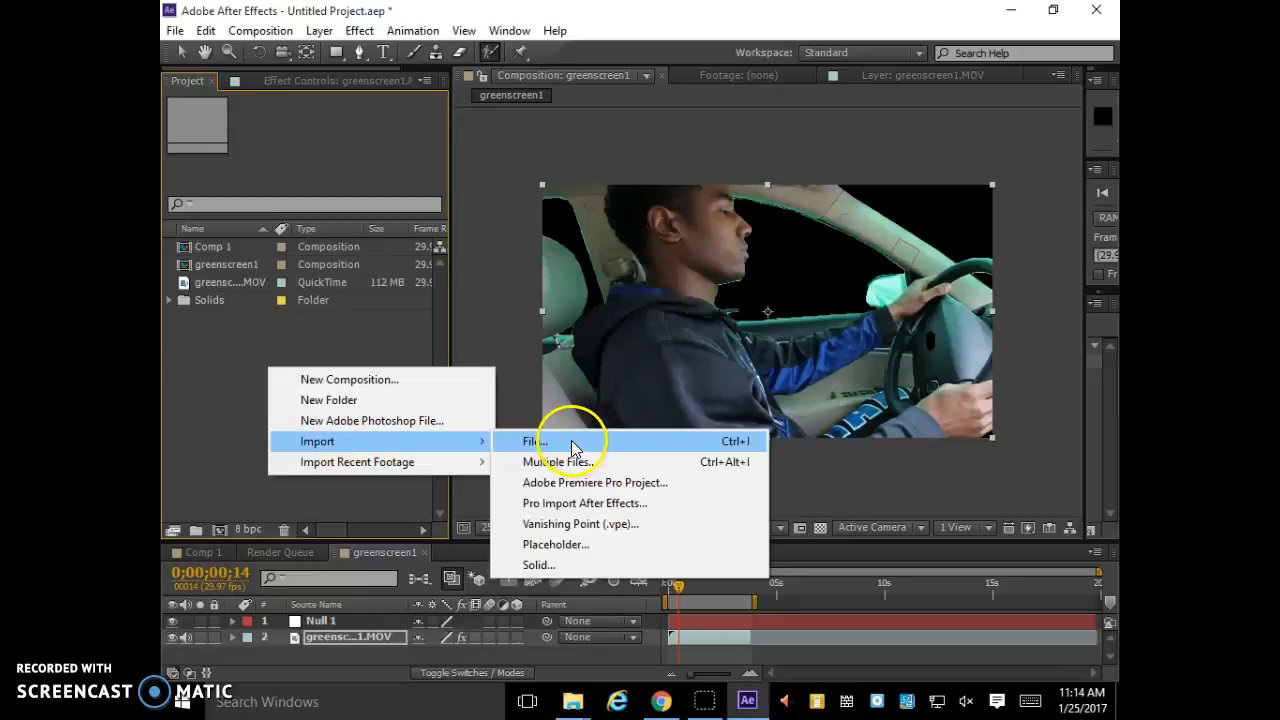
click(537, 441)
drag(675, 180, 700, 149)
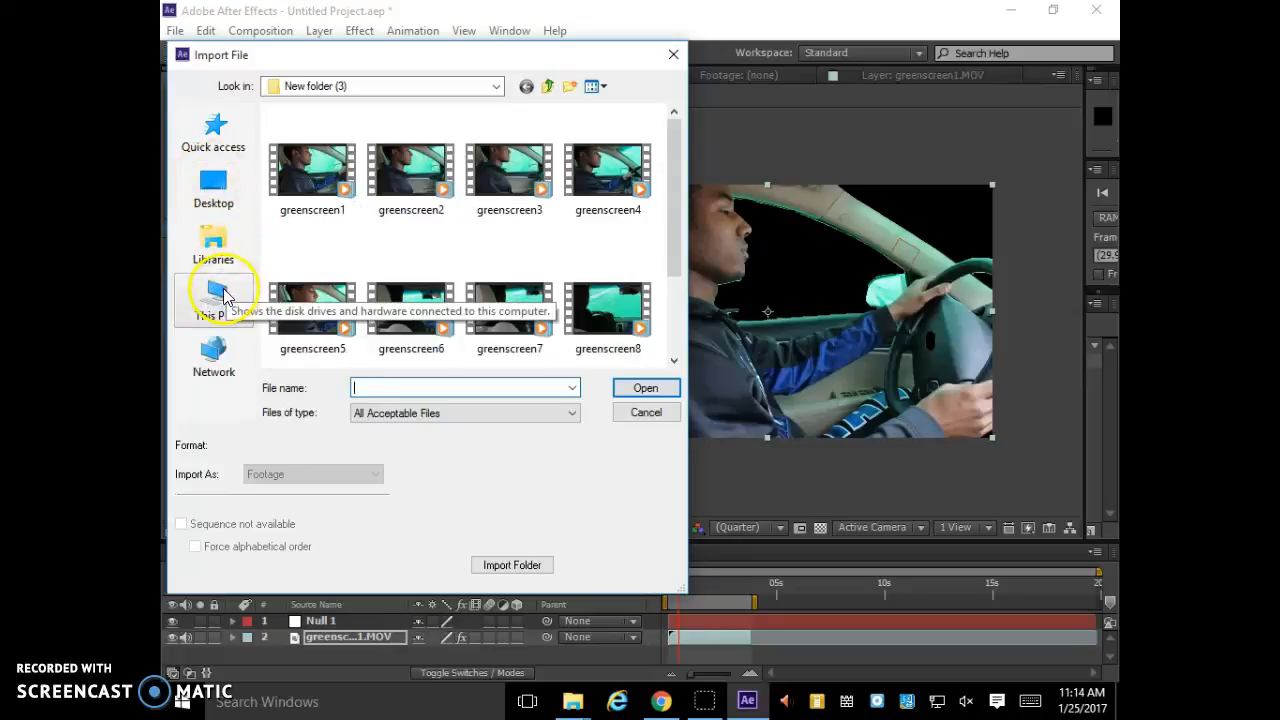
click(214, 190)
scroll(537, 191, down, 4)
scroll(537, 191, down, 10)
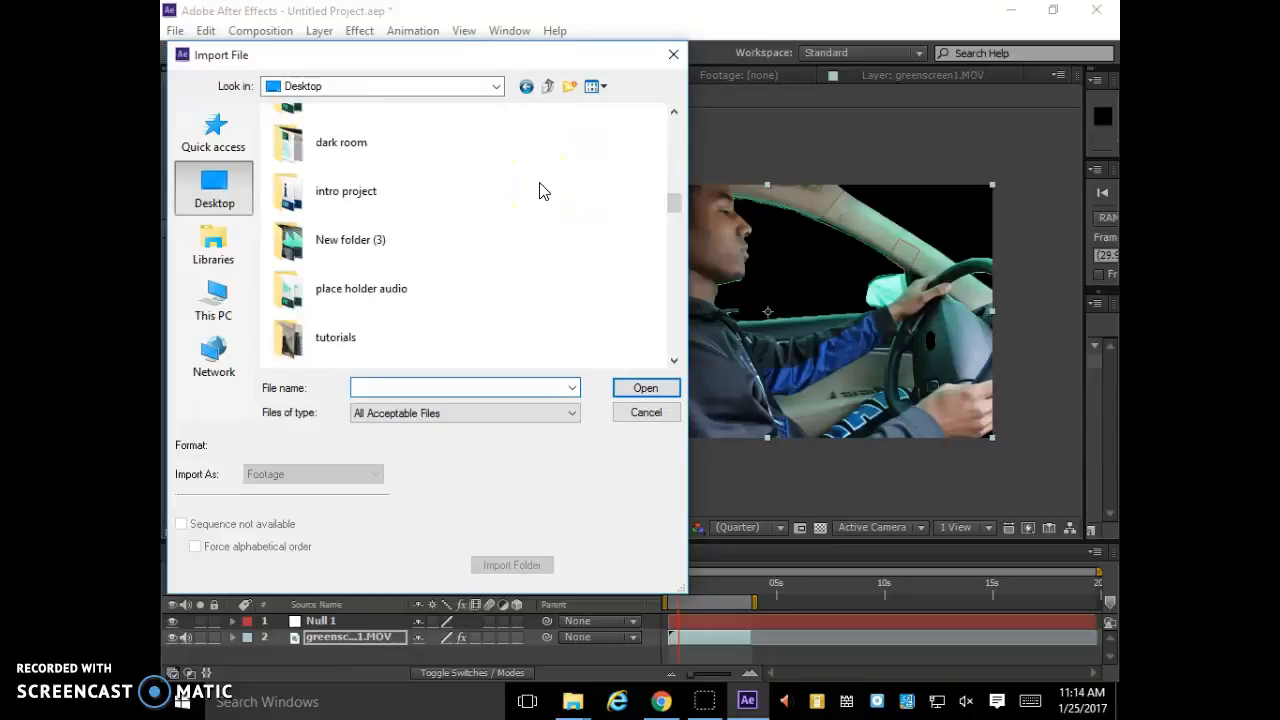
scroll(295, 180, up, 3)
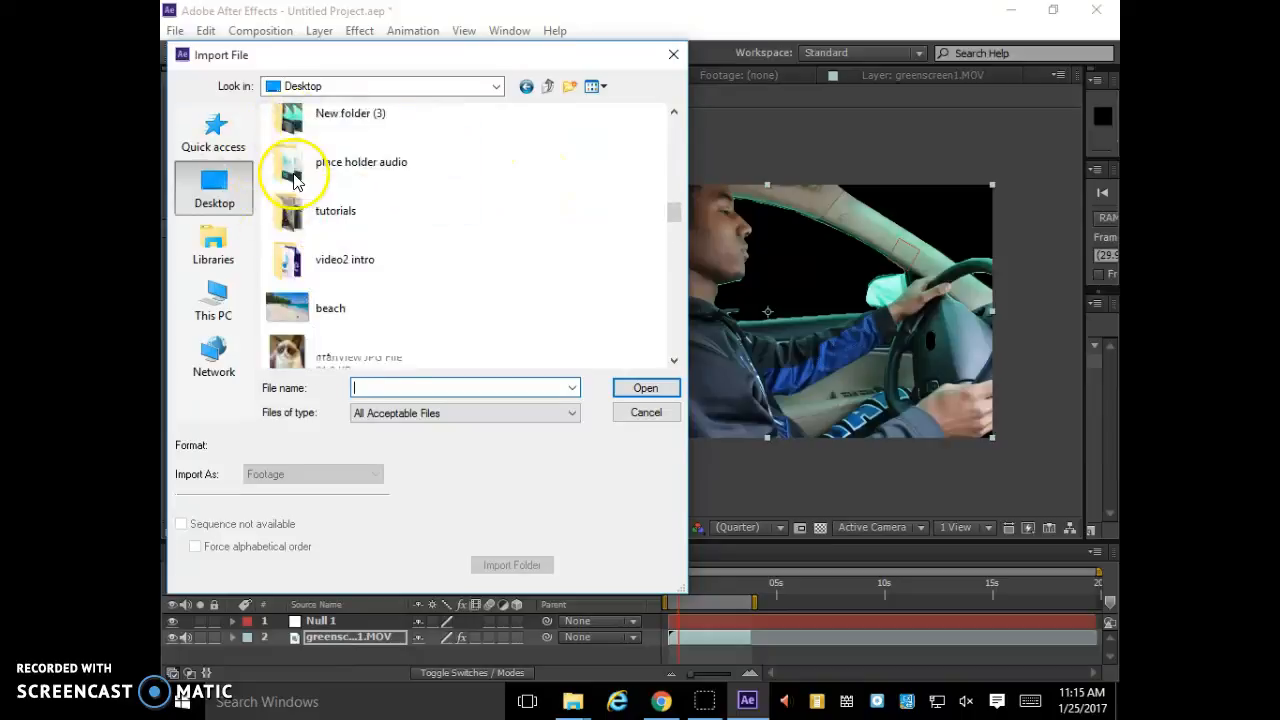
click(320, 300)
click(645, 388)
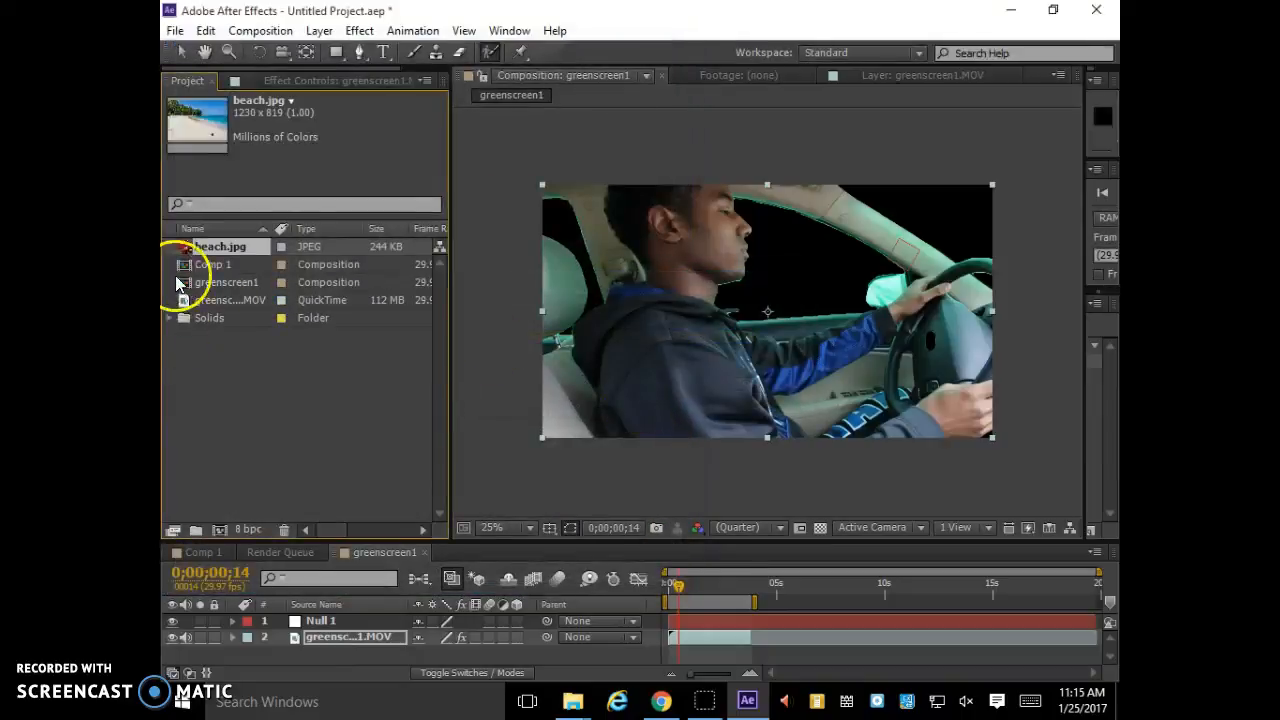
Add beach.jpg beneath the greenscreen1.MOV layer and scale it up until it covers the whole frame
drag(194, 246, 329, 651)
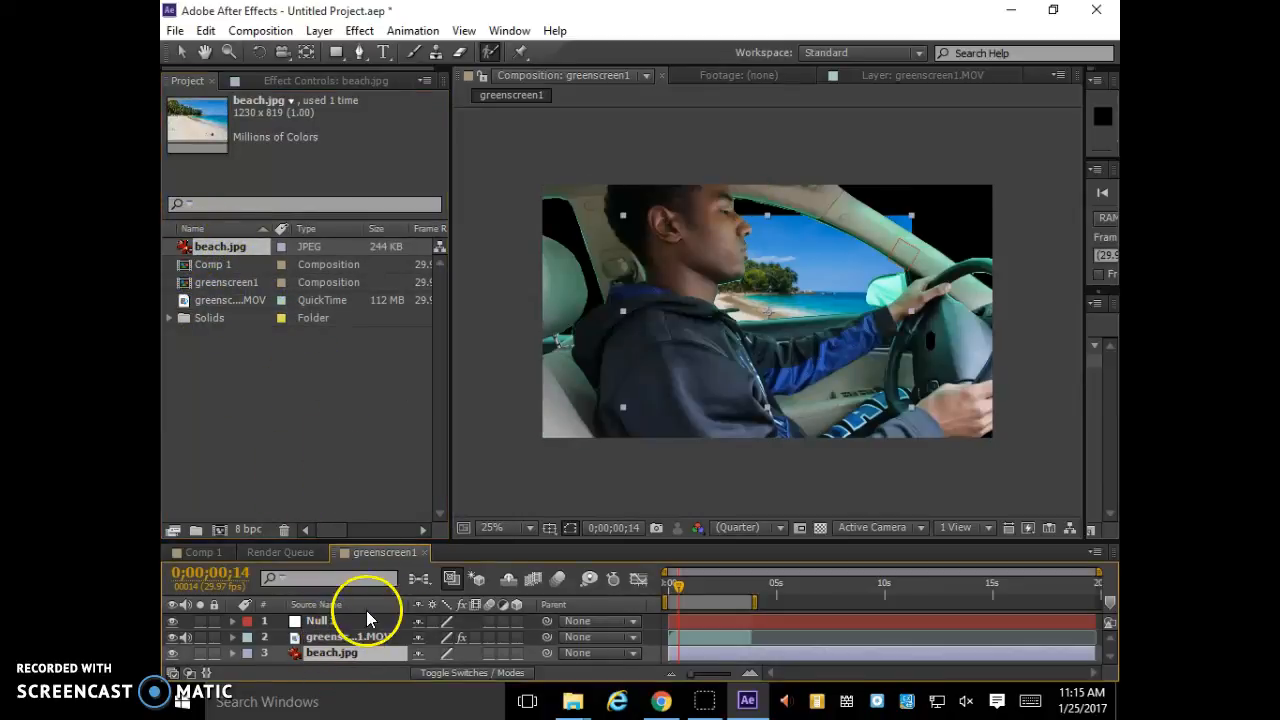
click(914, 215)
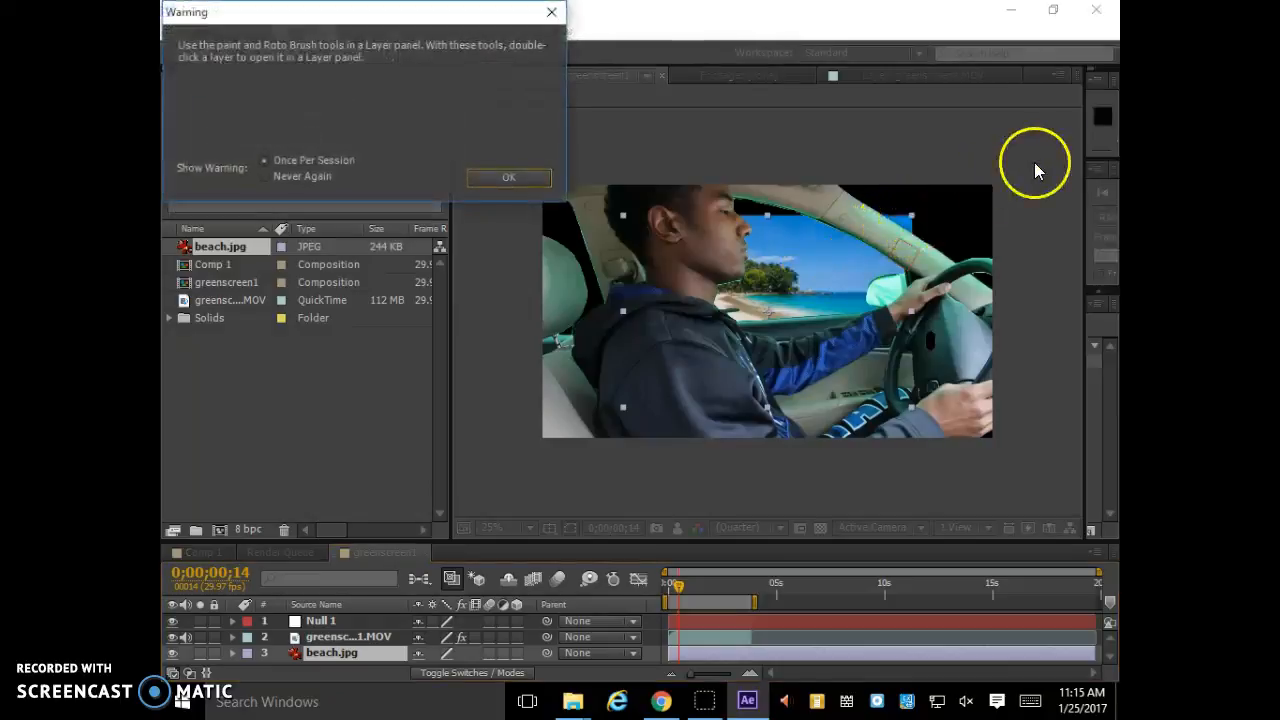
click(493, 179)
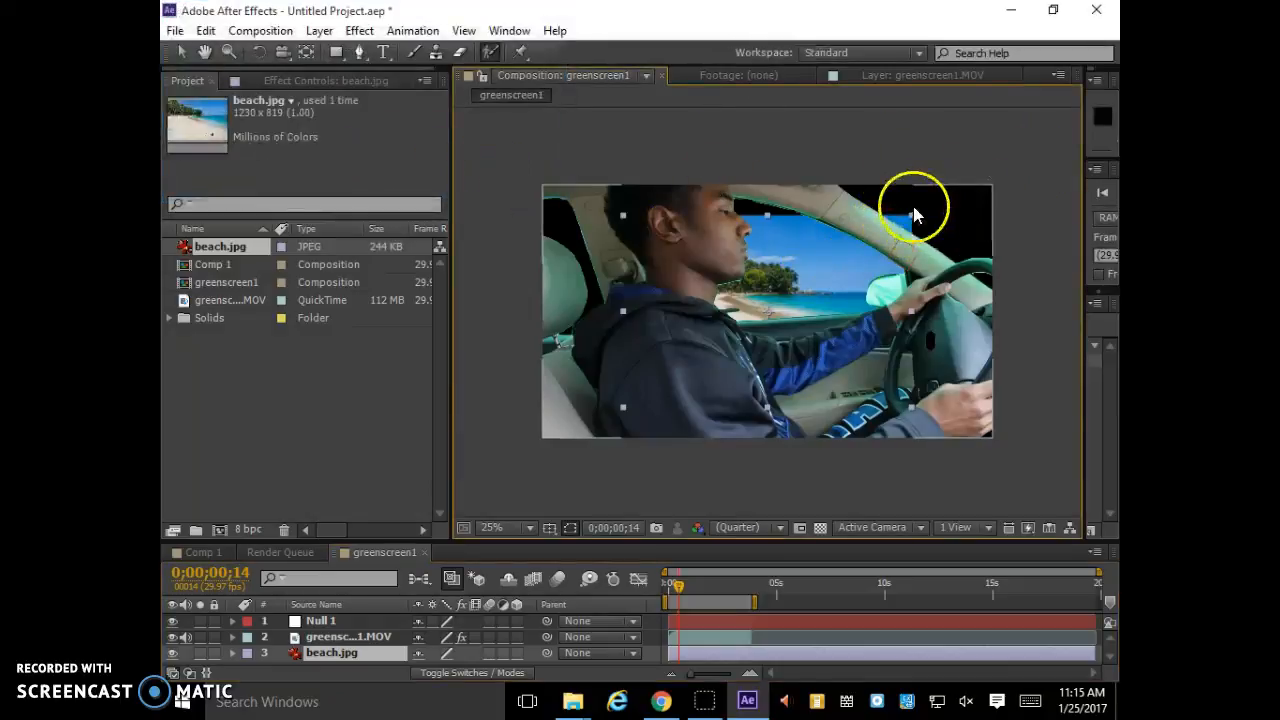
drag(912, 215, 1040, 158)
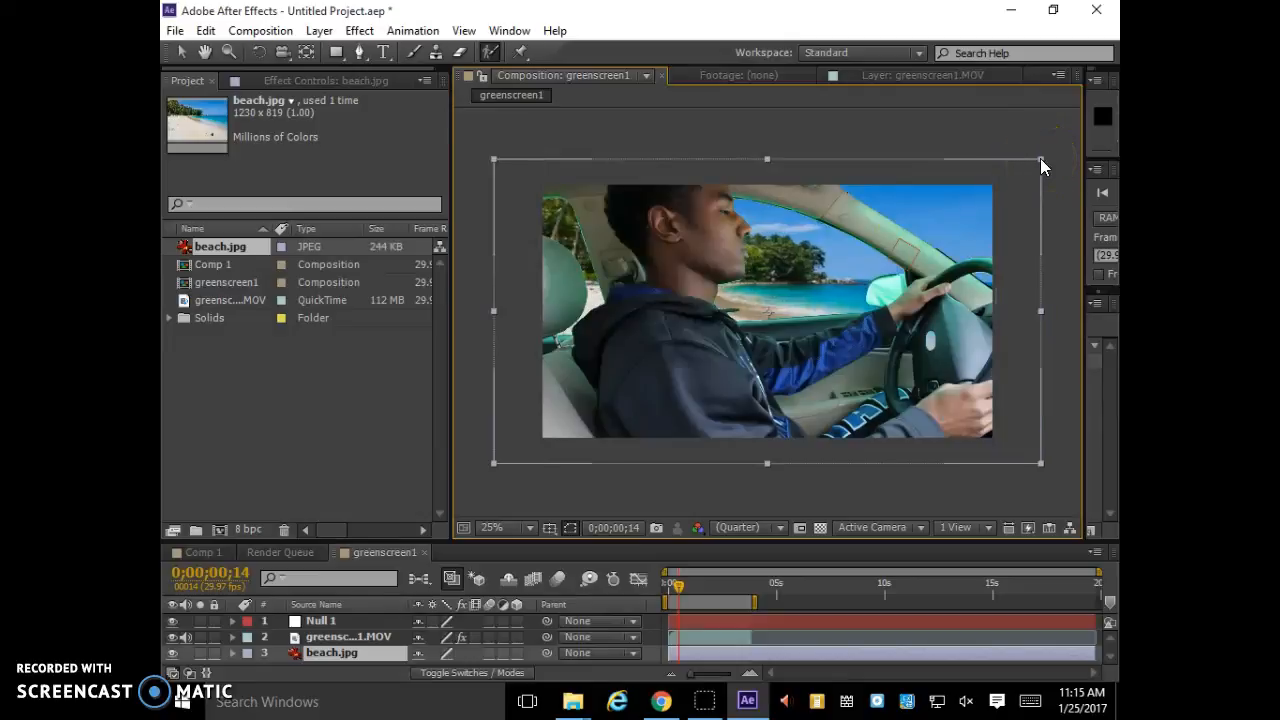
click(708, 345)
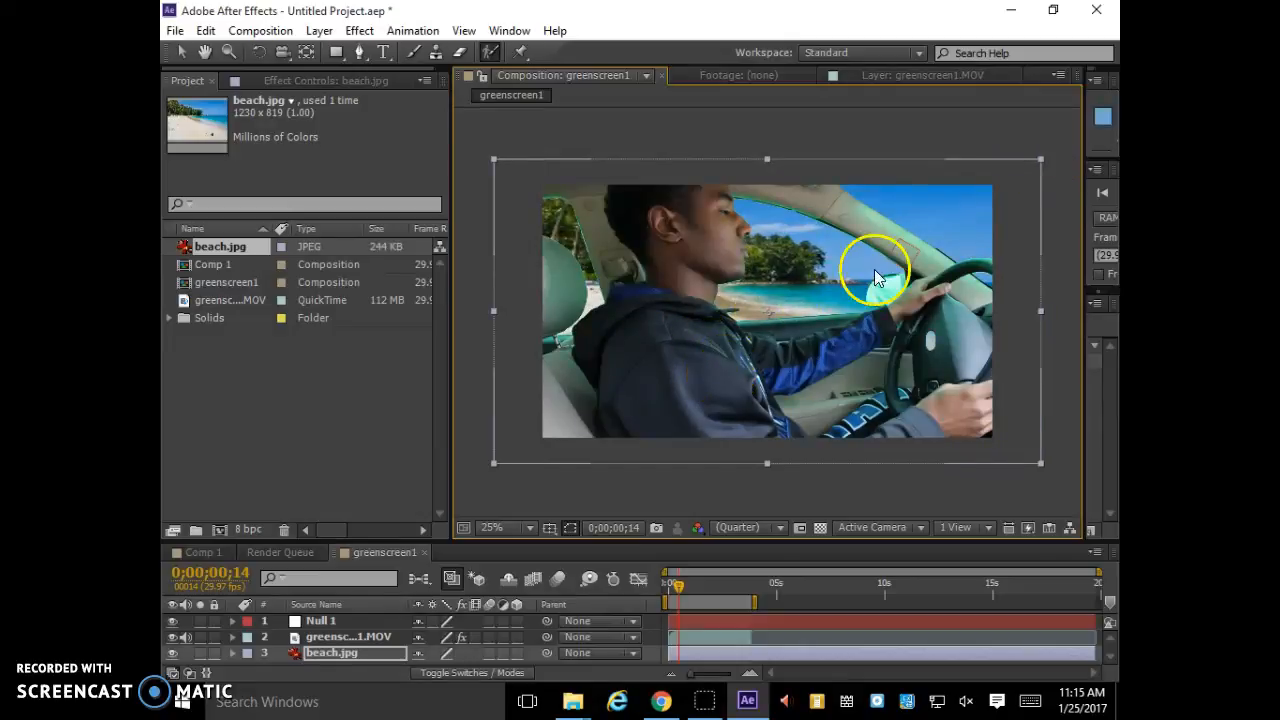
Enlarge the timeline and the Effects & Presets area, and parent the beach.jpg layer to Null 1
drag(1085, 234, 924, 231)
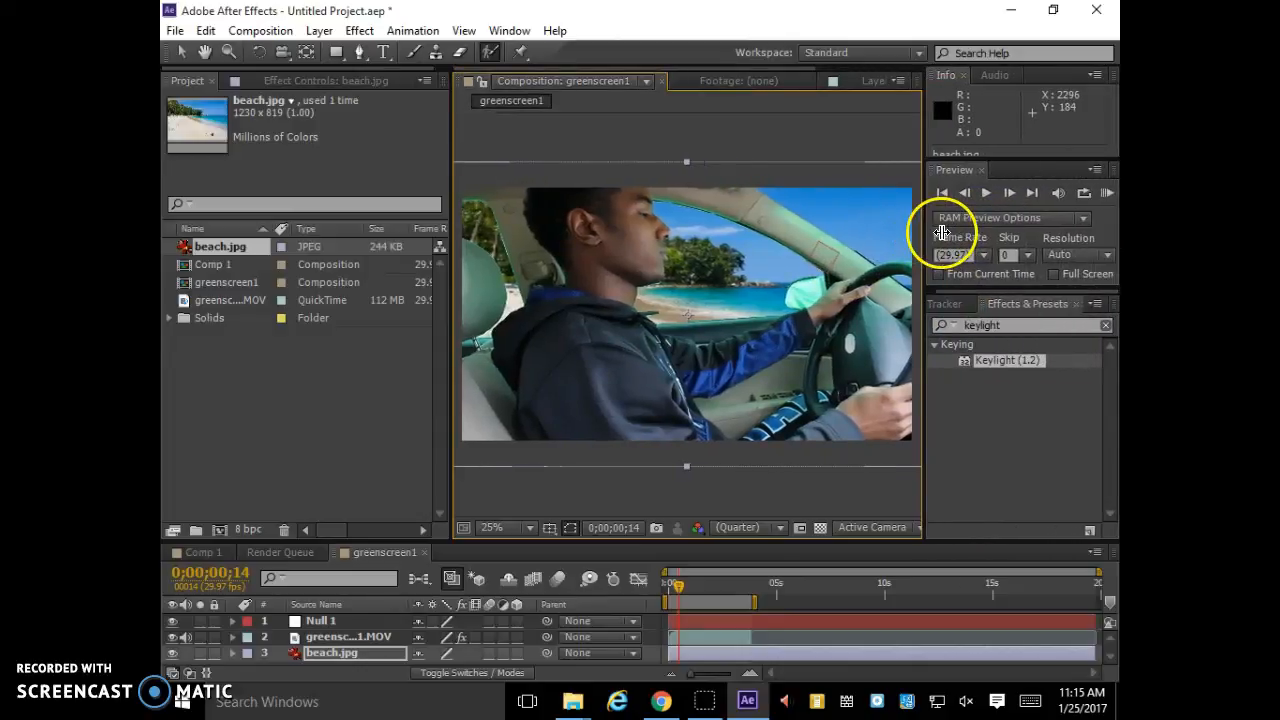
drag(331, 540, 335, 443)
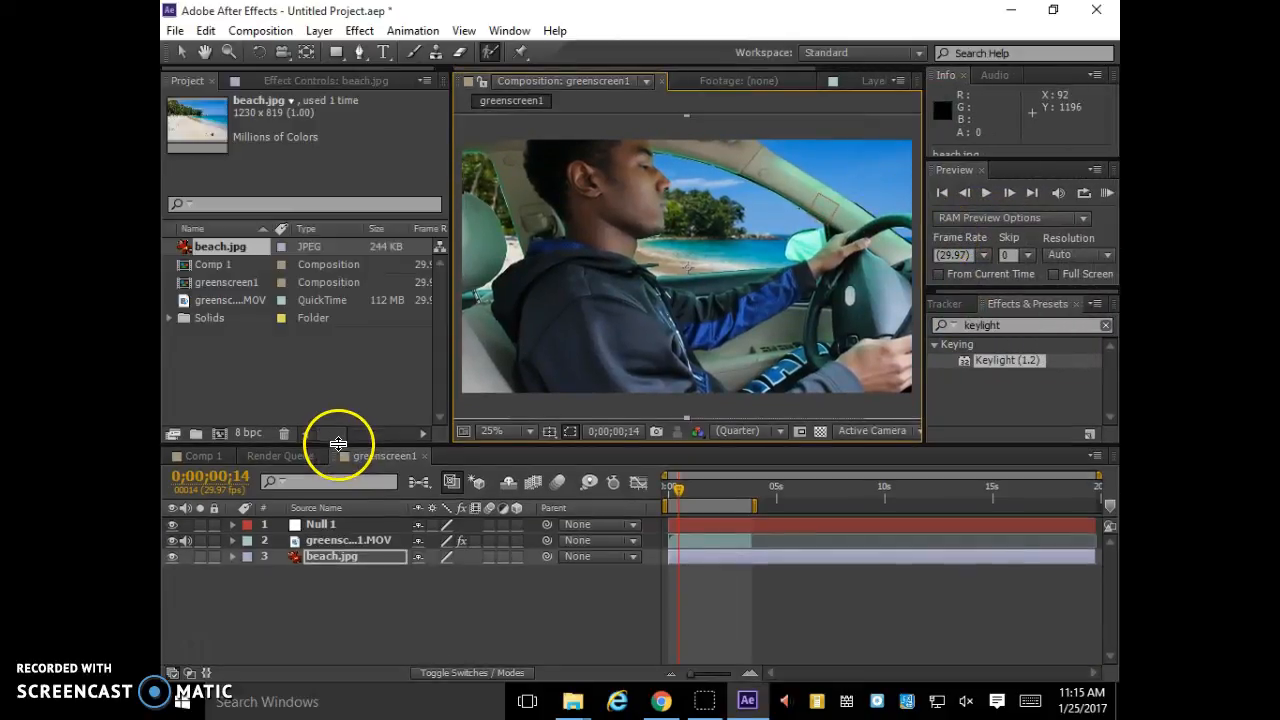
click(319, 527)
click(331, 556)
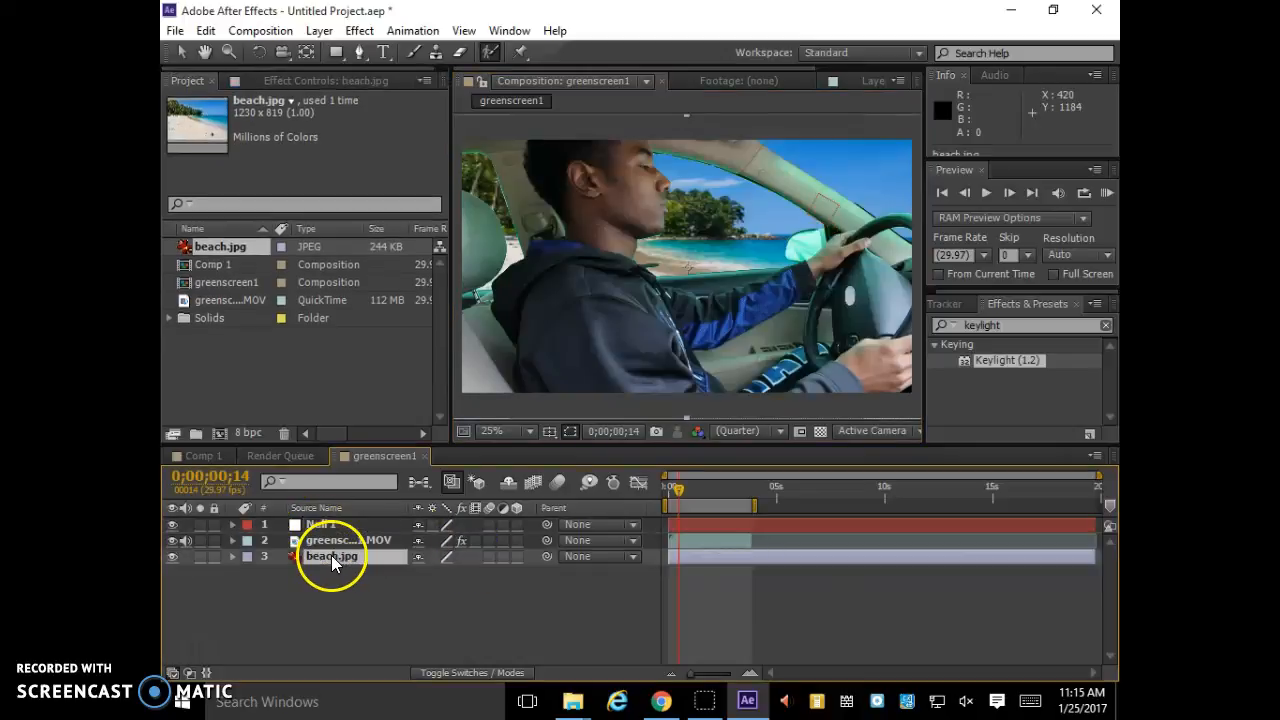
click(328, 526)
click(330, 556)
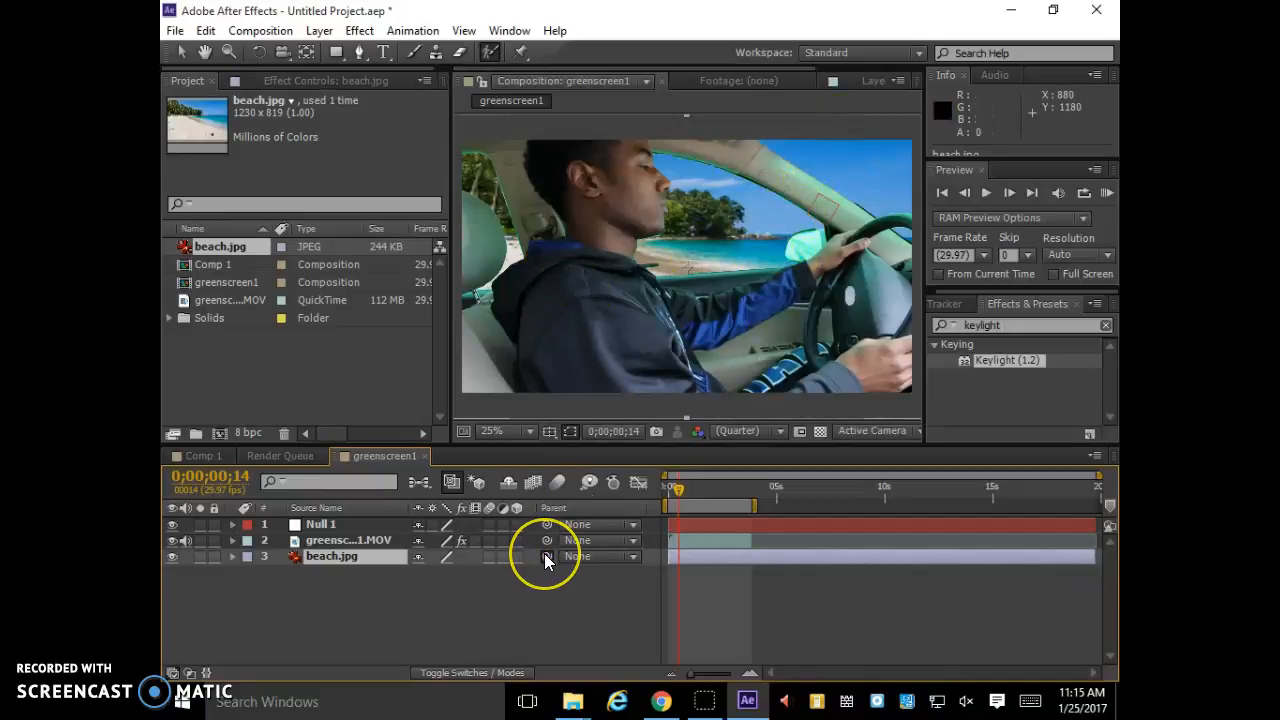
drag(546, 557, 350, 525)
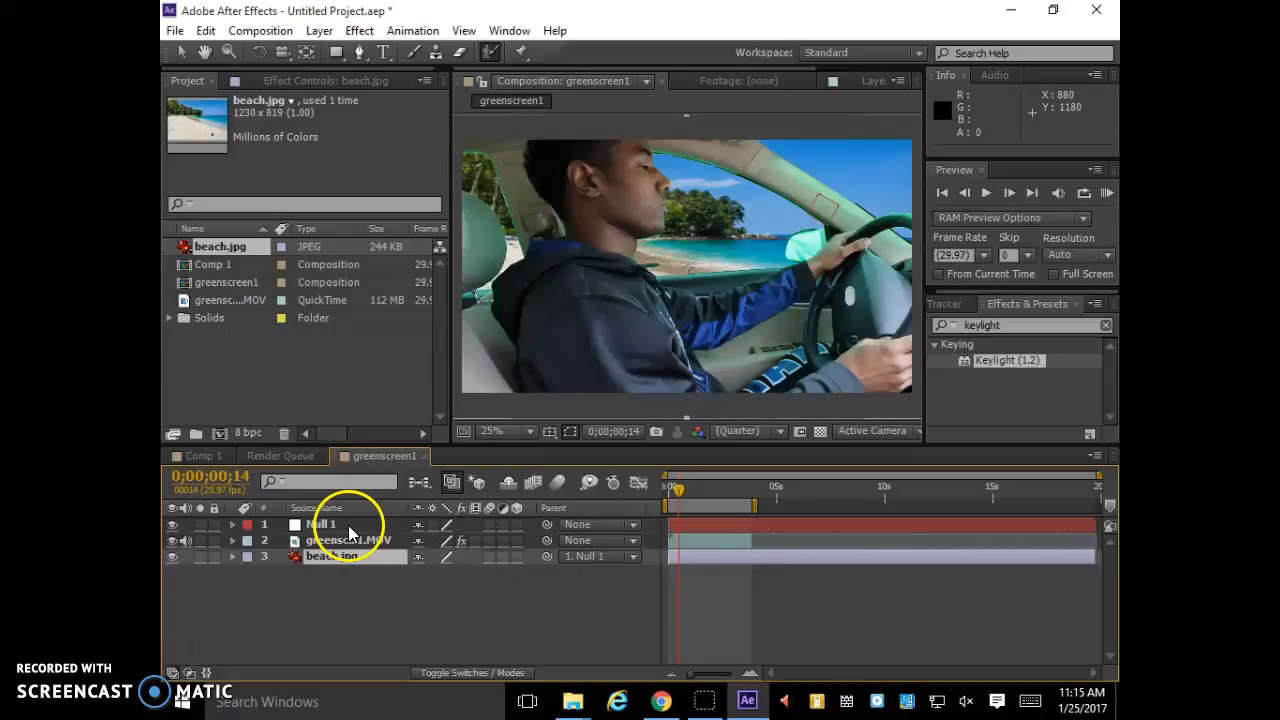
click(471, 673)
click(470, 673)
click(470, 674)
click(470, 674)
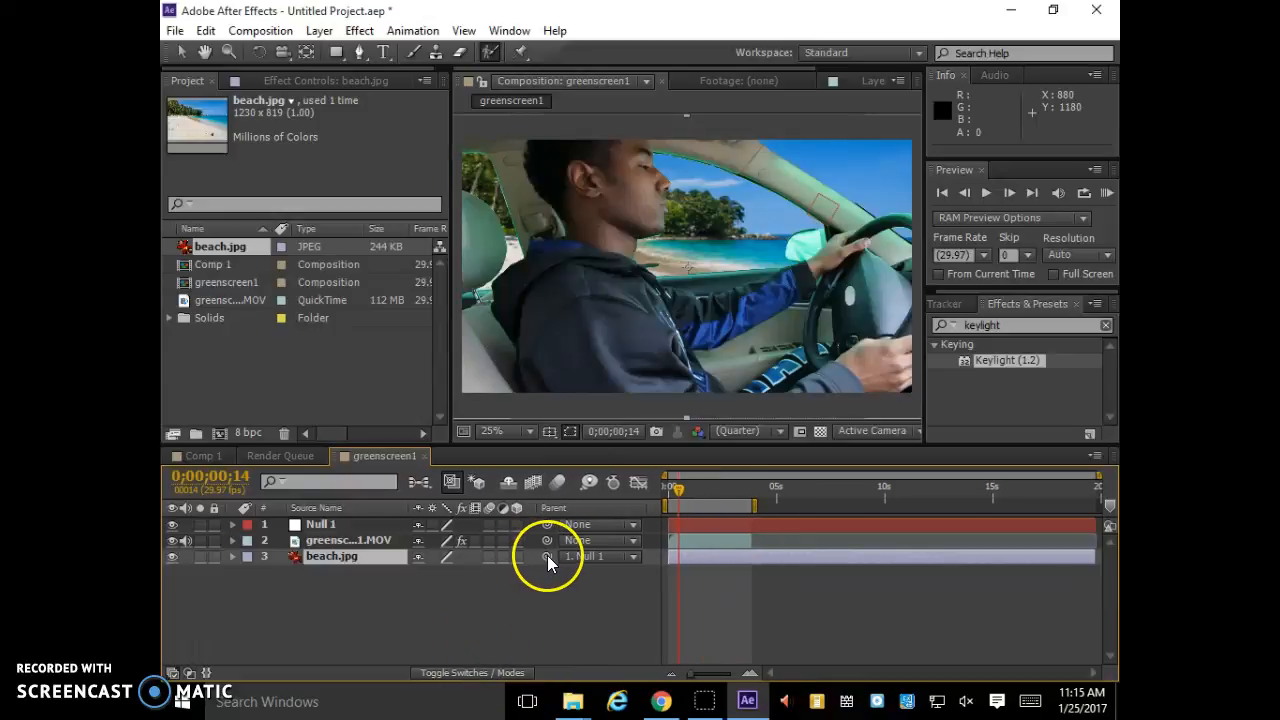
Compare playback from the composition's start with beach.jpg parented to Null 1 and with its parent set to None
click(674, 486)
key(space)
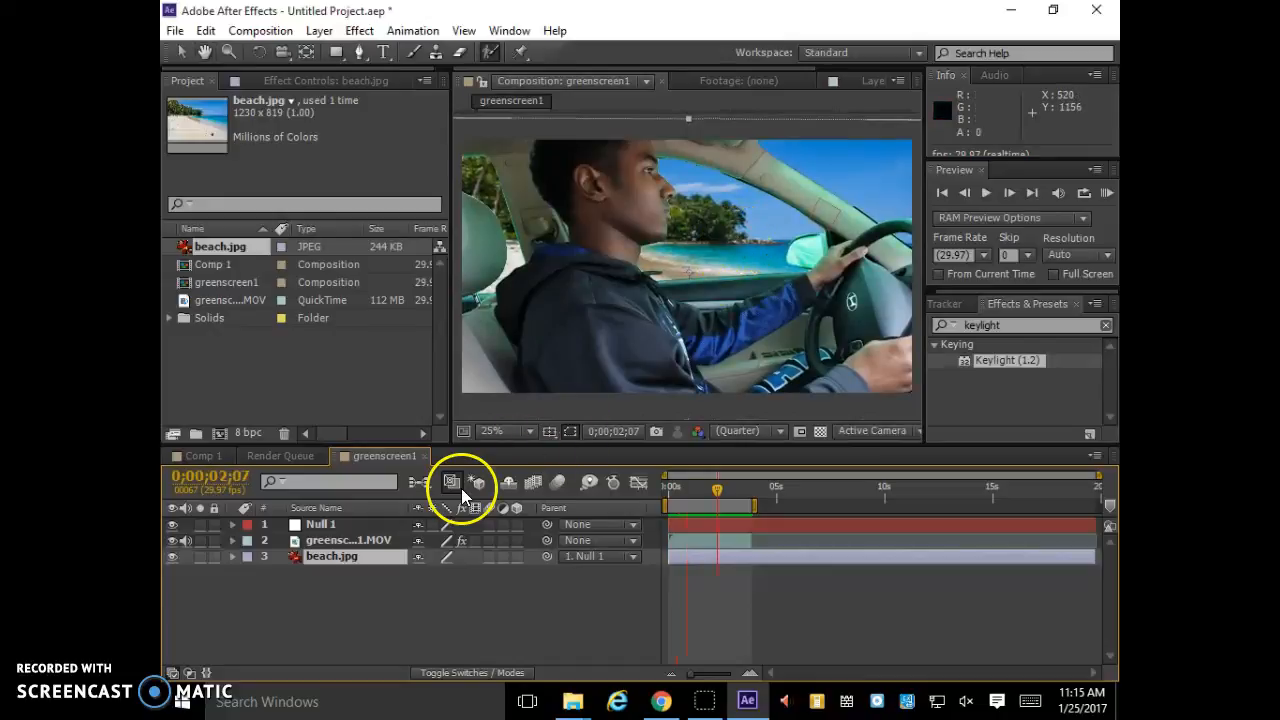
click(578, 556)
click(603, 578)
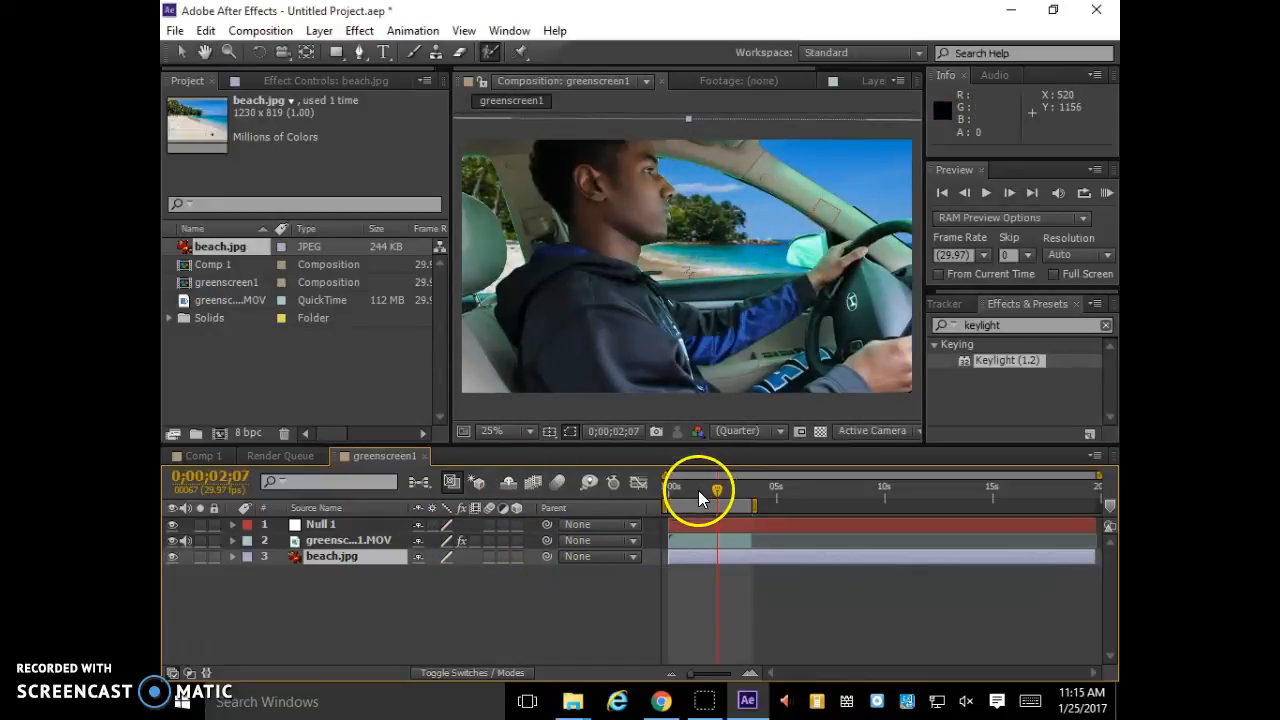
click(670, 488)
key(space)
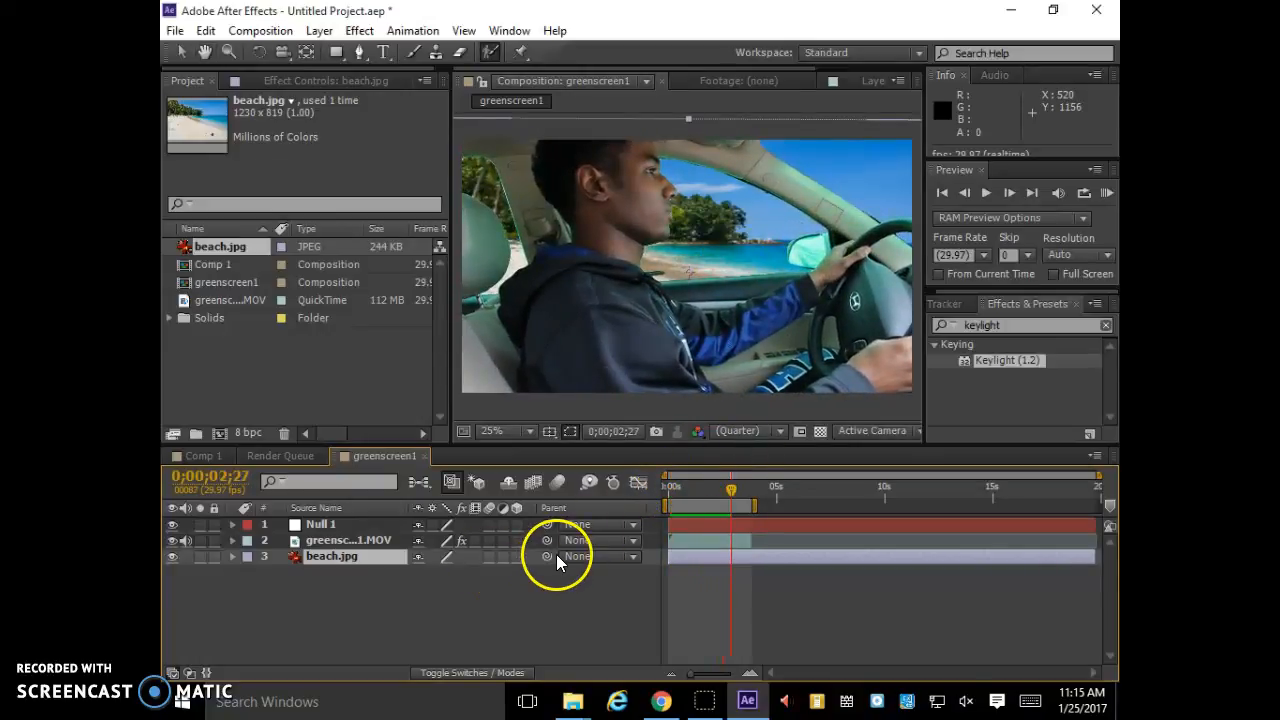
Parent the beach.jpg layer to Null 1 again and preview the composition
drag(549, 555, 383, 524)
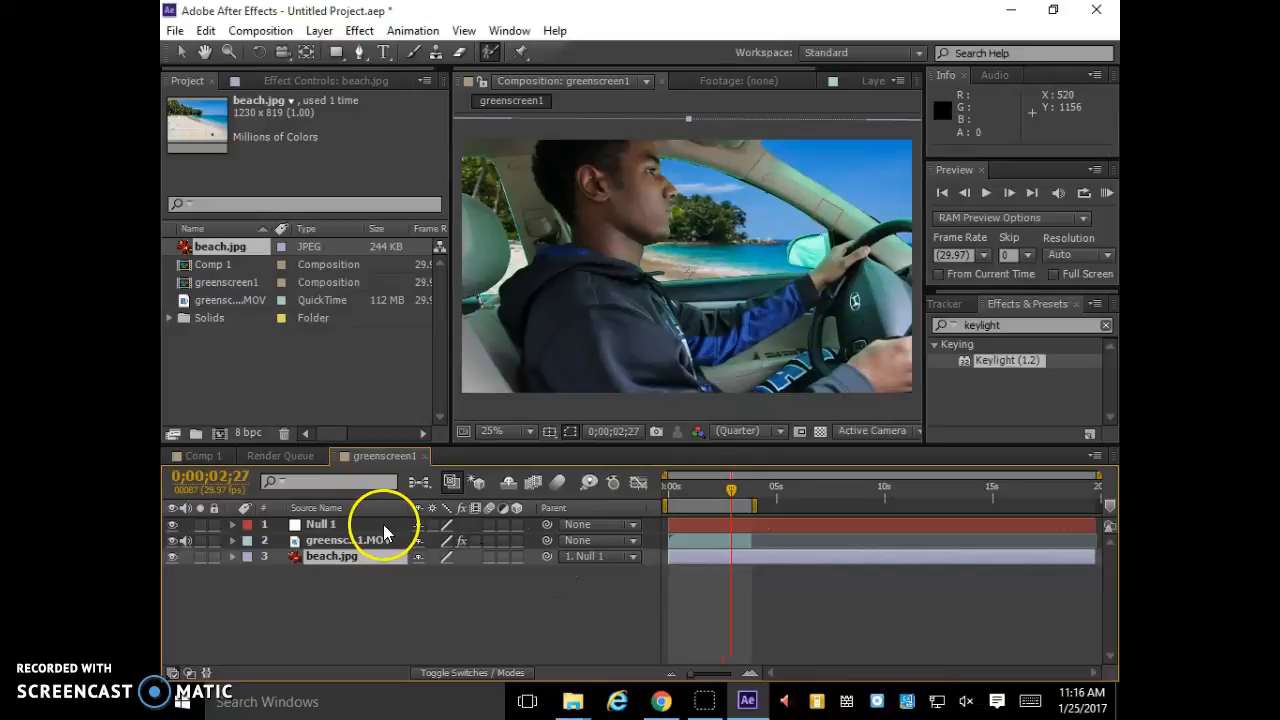
key(space)
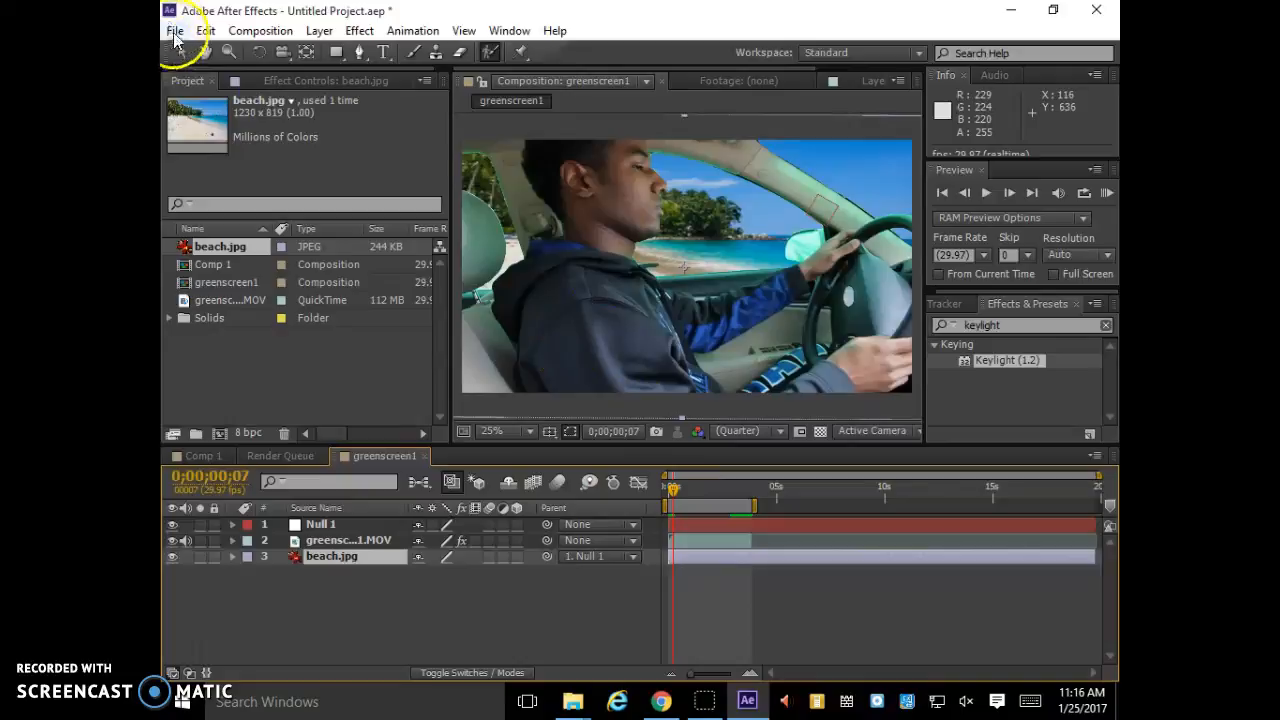
Add greenscreen1 to the render queue and set its output module to H.264 format with audio output enabled
click(258, 31)
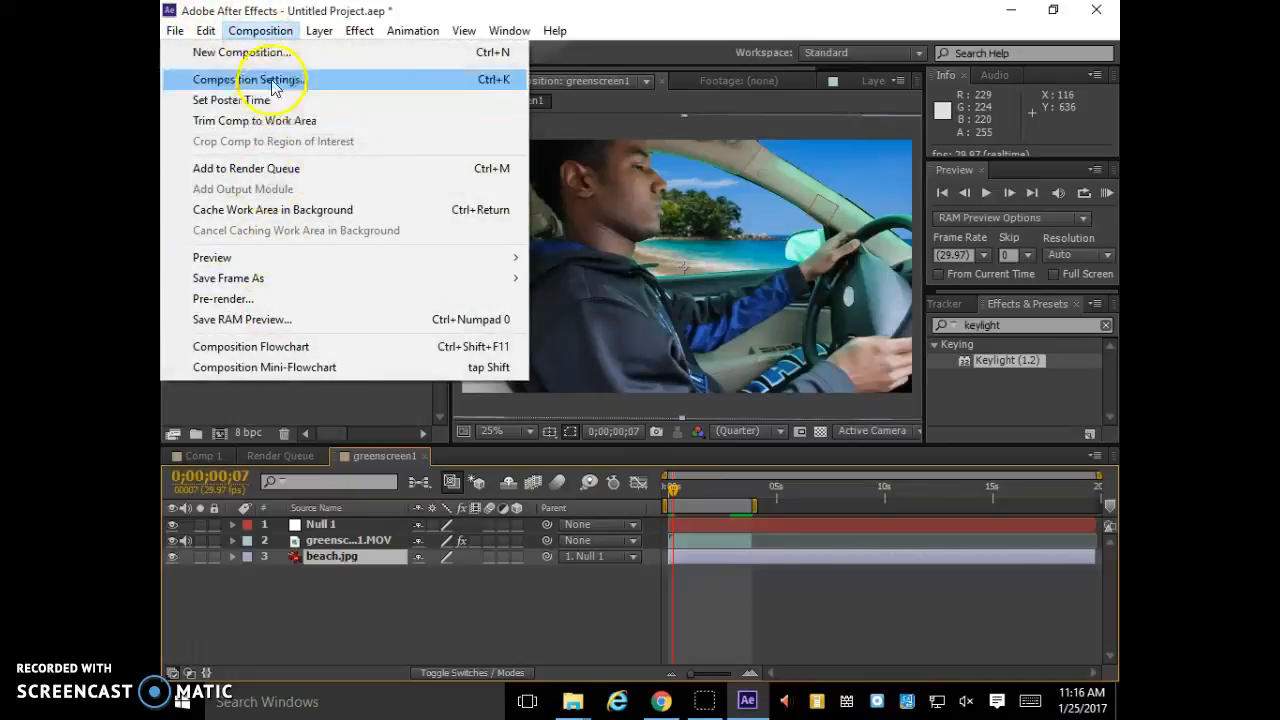
click(246, 168)
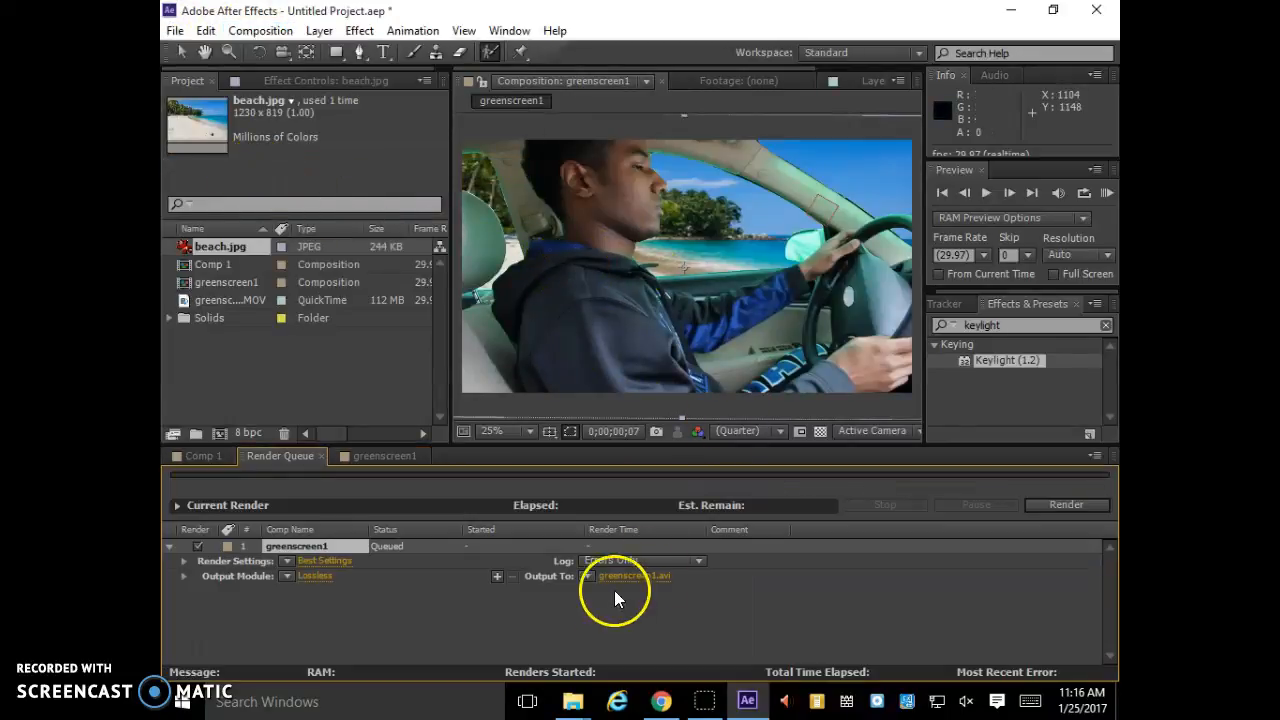
click(318, 577)
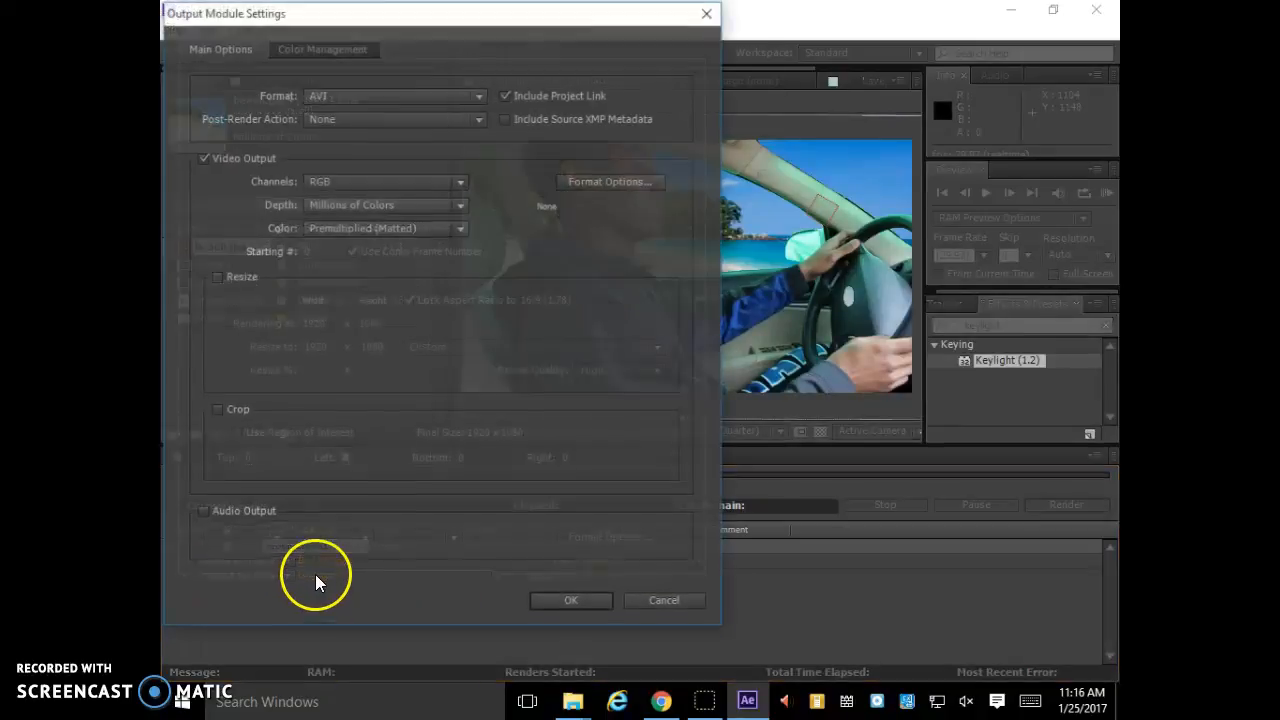
click(440, 89)
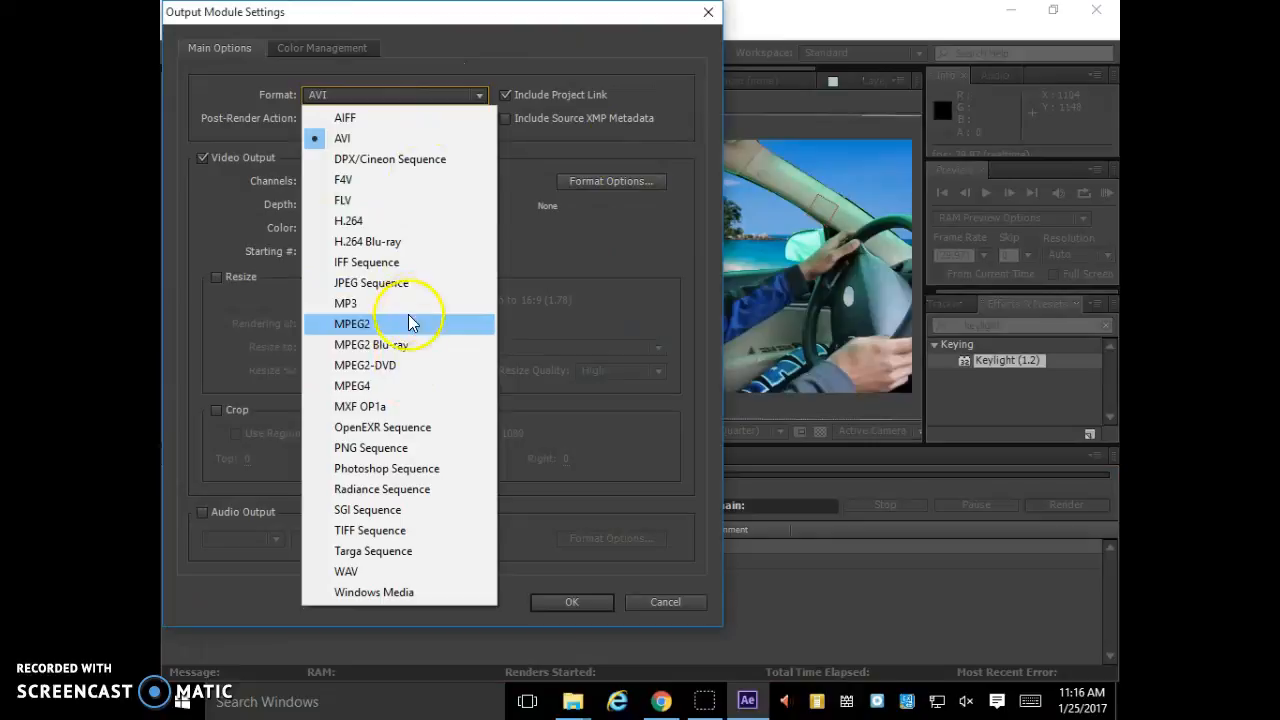
click(223, 462)
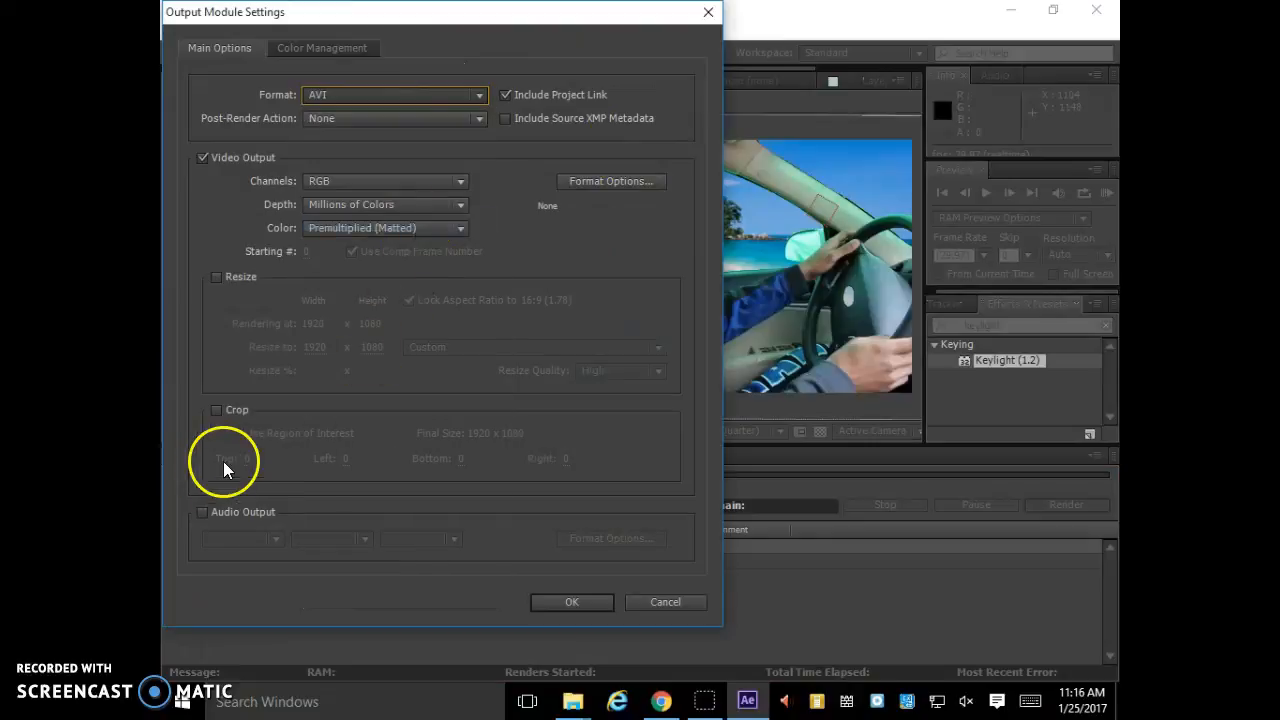
click(201, 512)
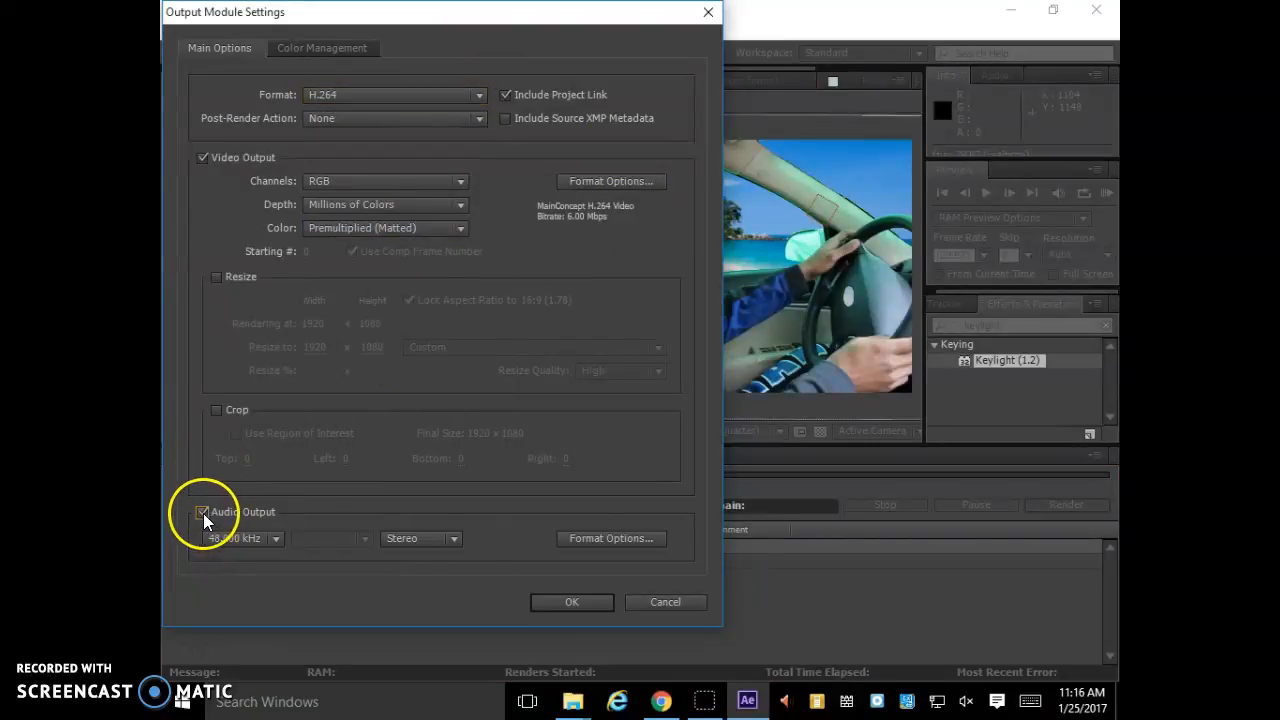
click(575, 602)
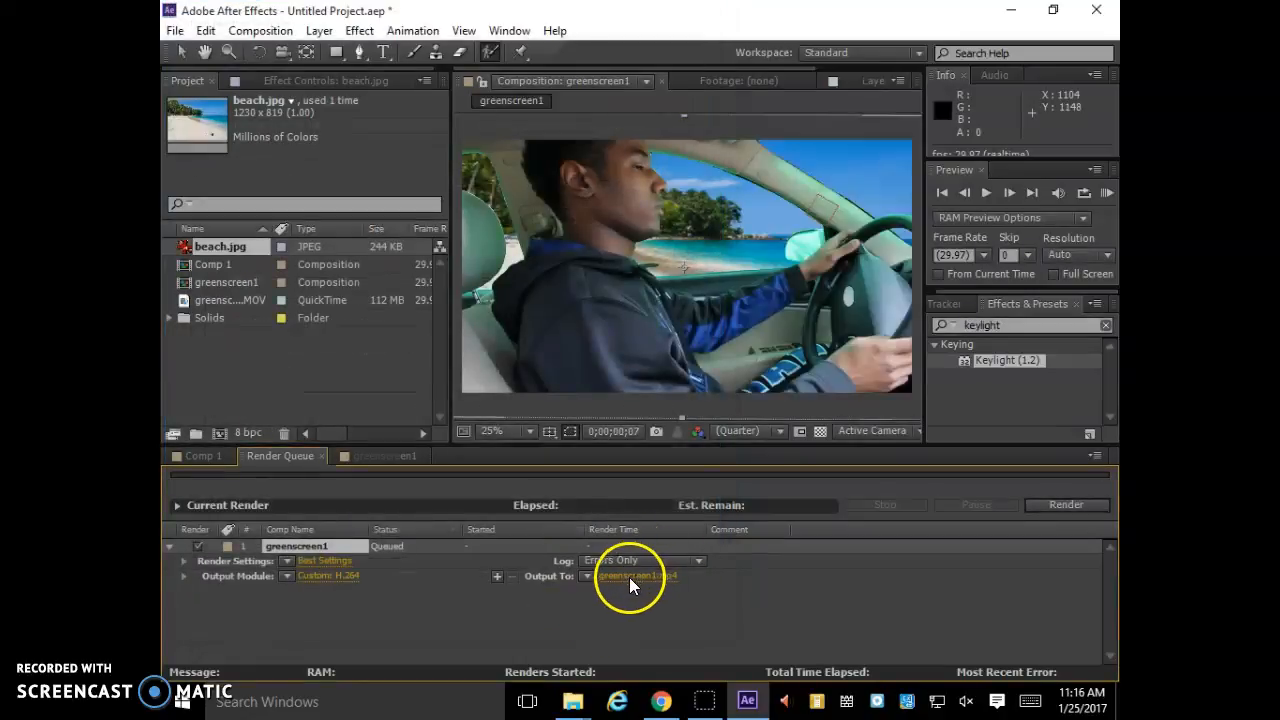
Set the render's output destination to the Desktop, with the file name greenscreen1 as an H.264 MP4
click(628, 578)
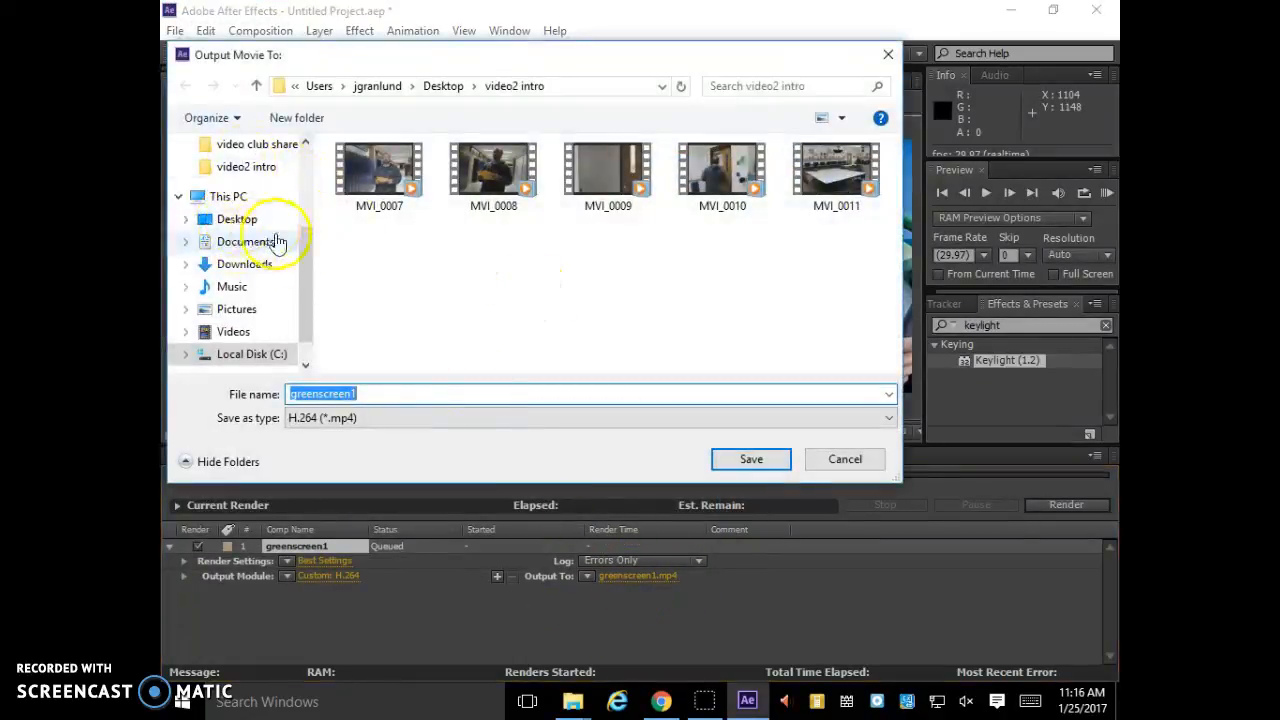
click(240, 228)
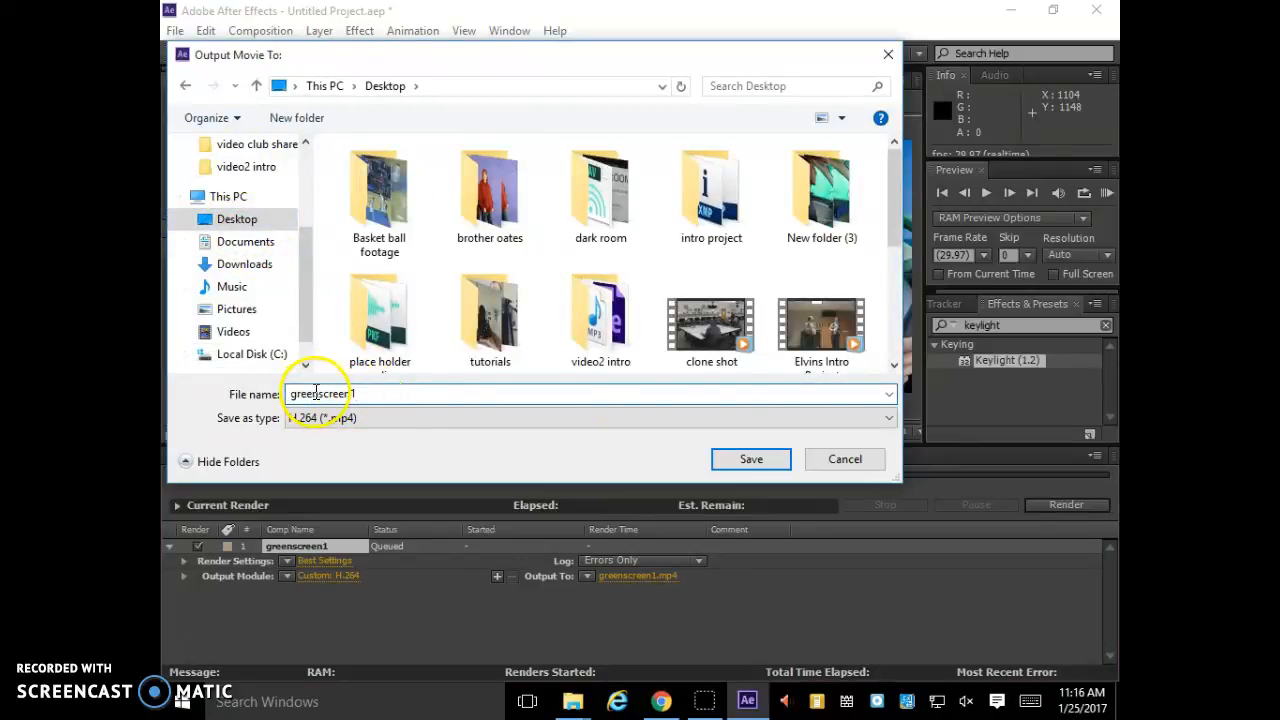
click(751, 459)
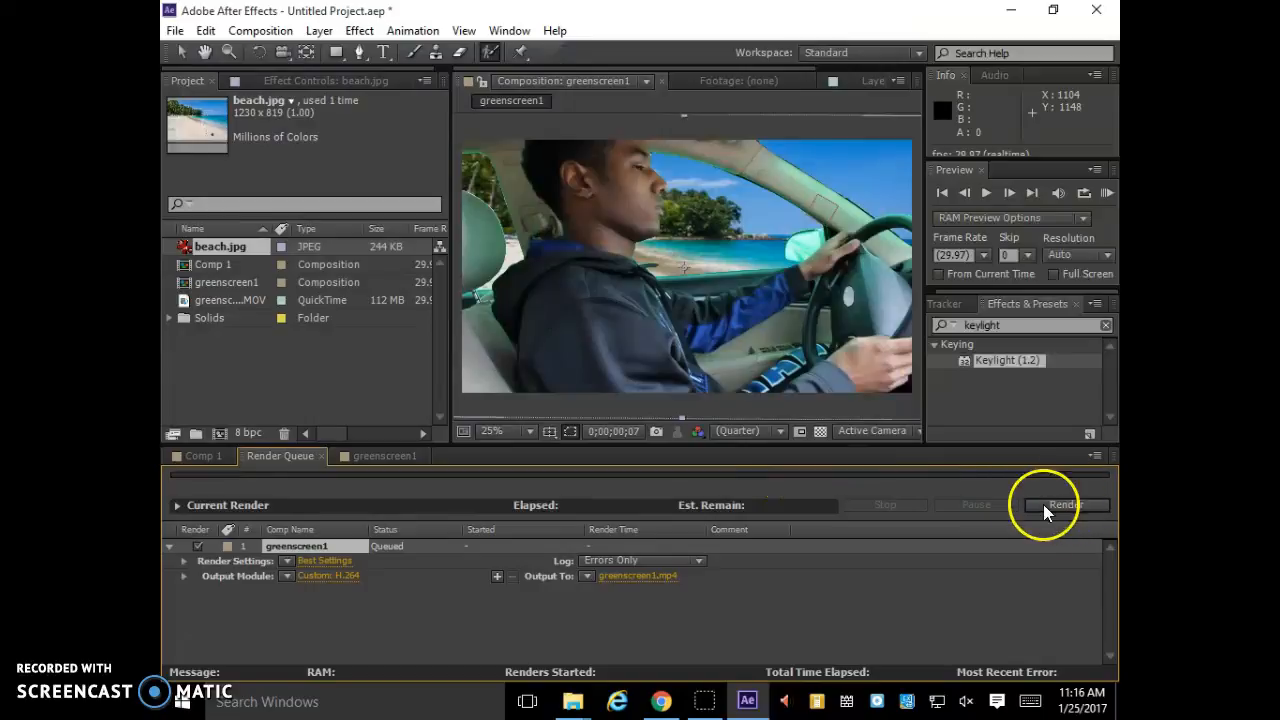